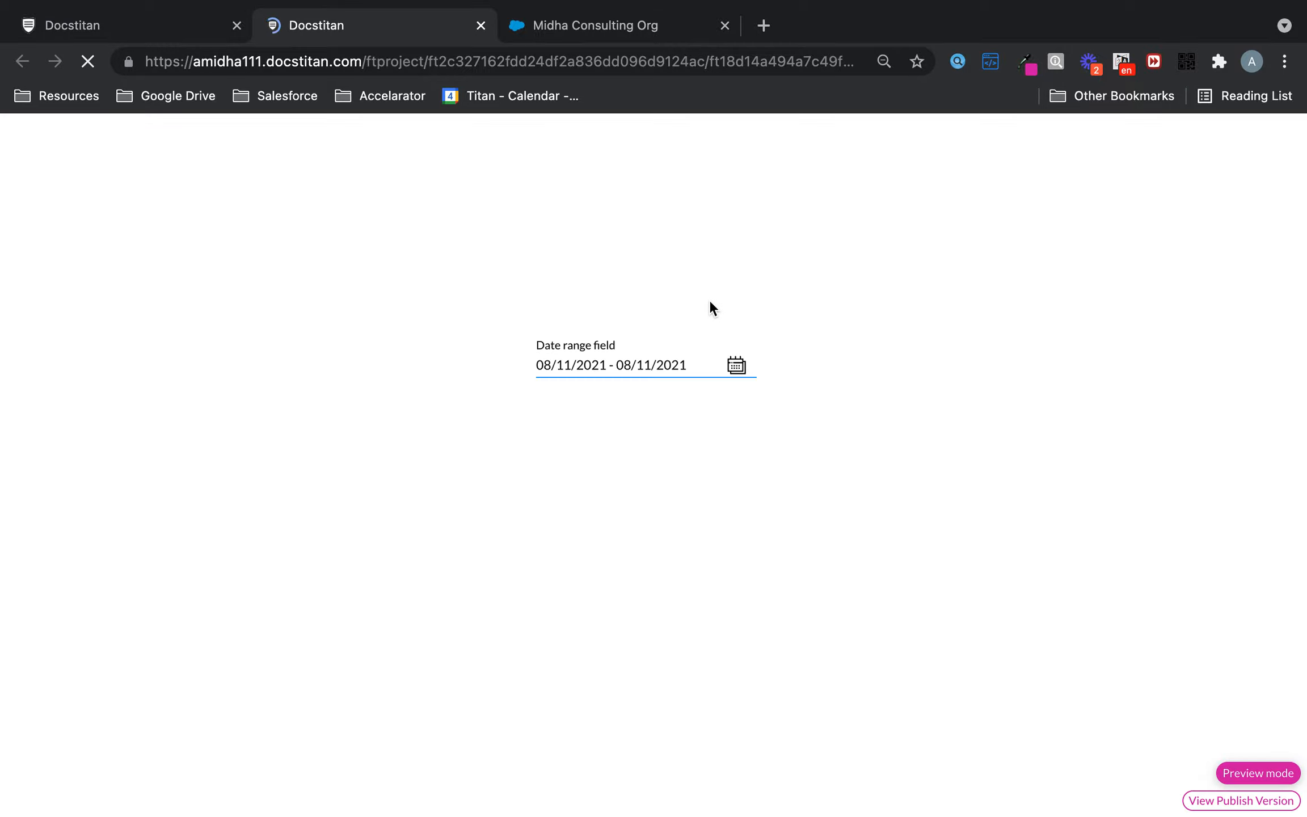
- Set the previewed form's date range to Aug 12, 2021 through Aug 31, 2021 and apply it
{"action": "left_click", "coordinate": [737, 366]}
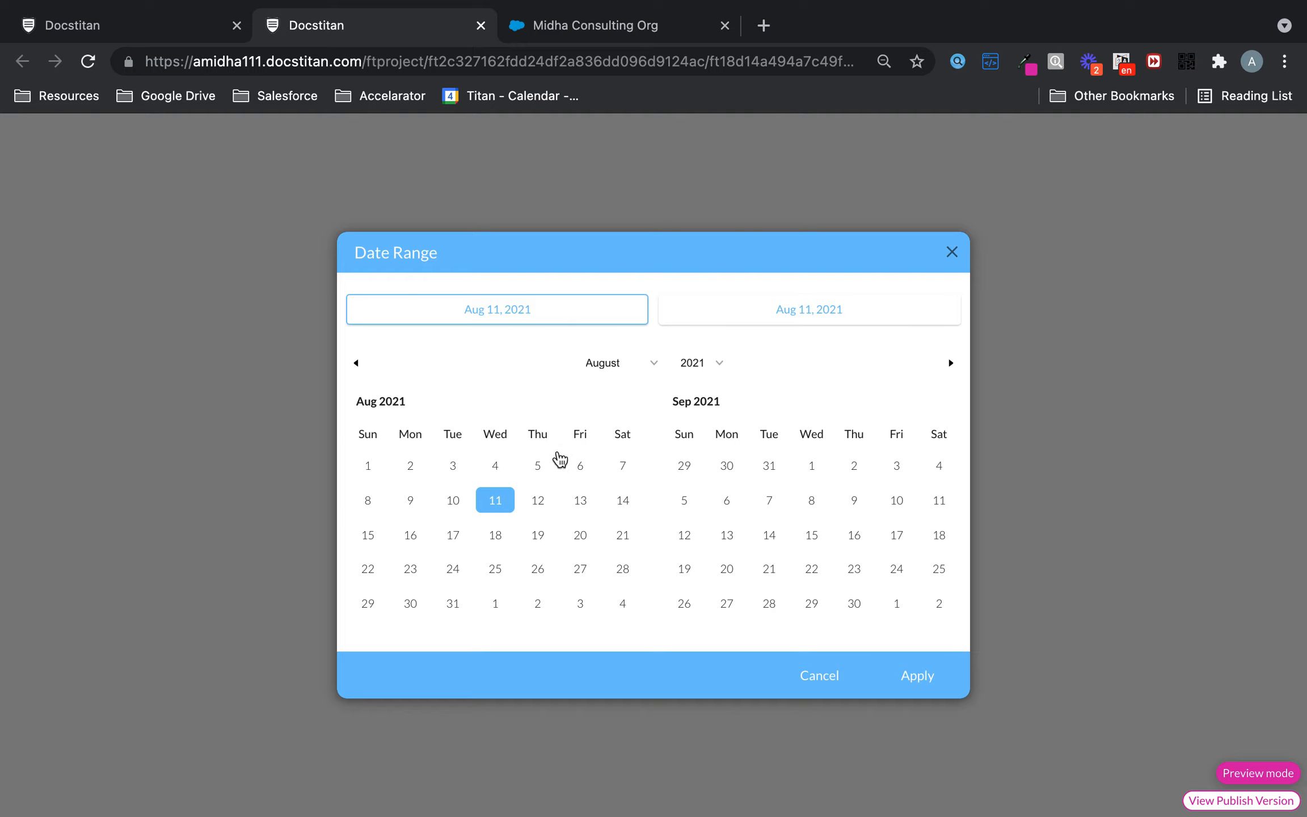
{"action": "left_click", "coordinate": [540, 502]}
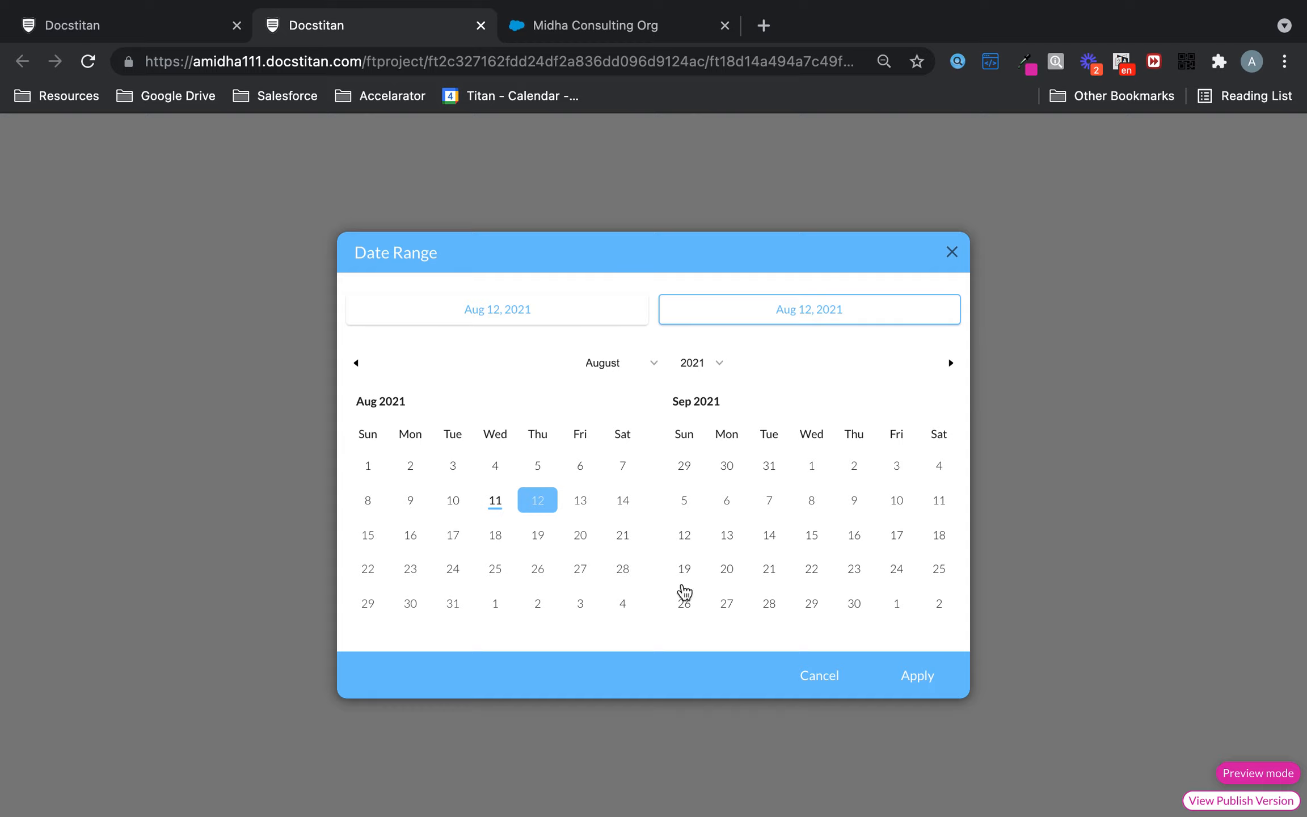
{"action": "left_click", "coordinate": [457, 607]}
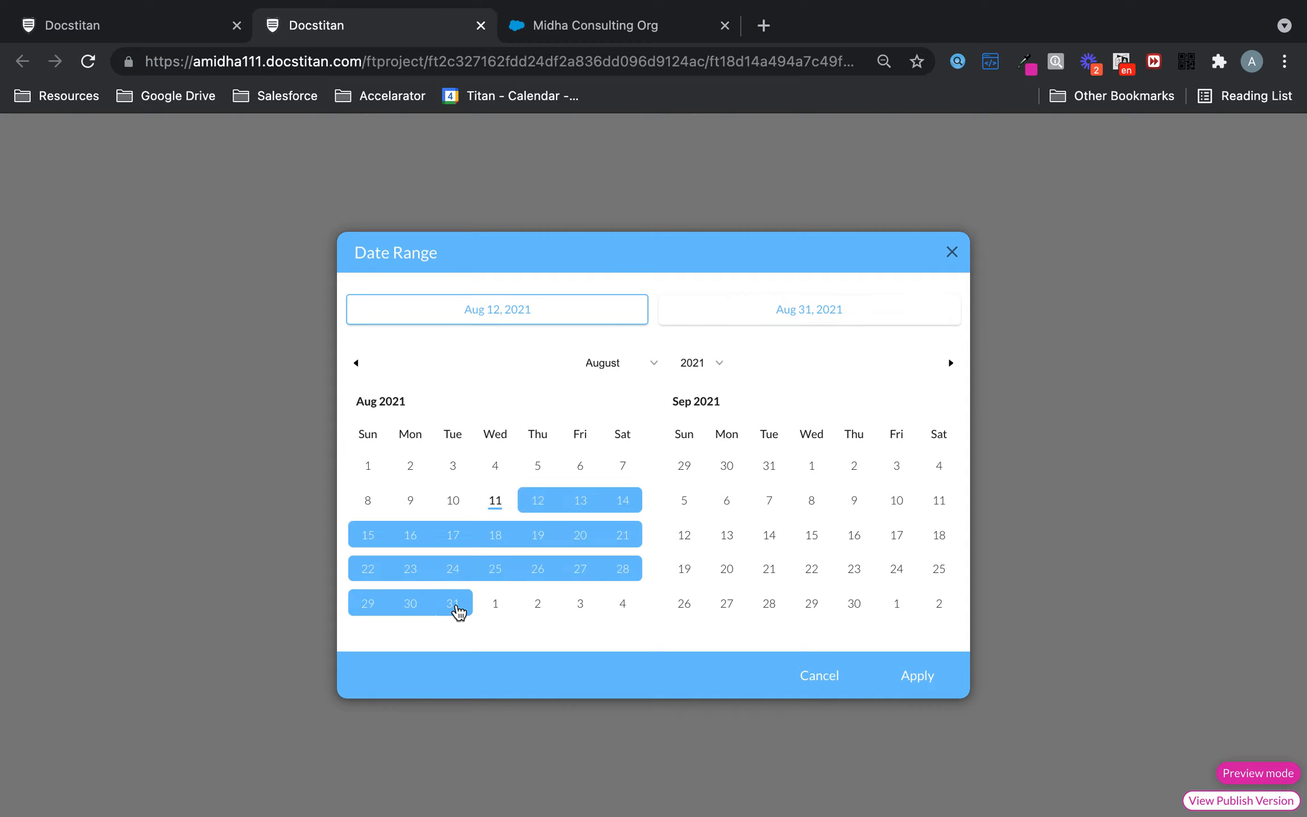
{"action": "left_click", "coordinate": [926, 689]}
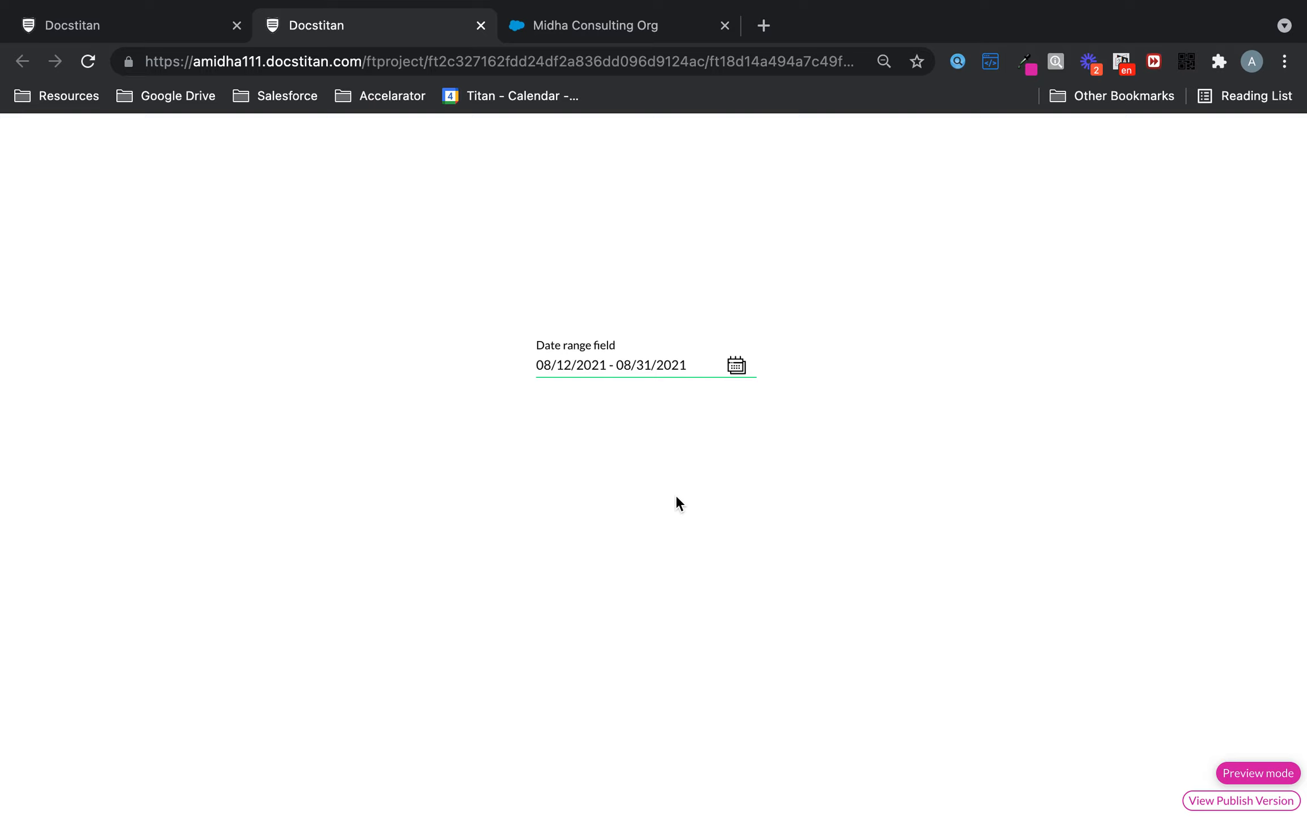
{"action": "mouse_move", "coordinate": [527, 348]}
{"action": "left_mouse_down"}
{"action": "mouse_move", "coordinate": [599, 380]}
{"action": "mouse_move", "coordinate": [693, 381]}
{"action": "left_mouse_up"}
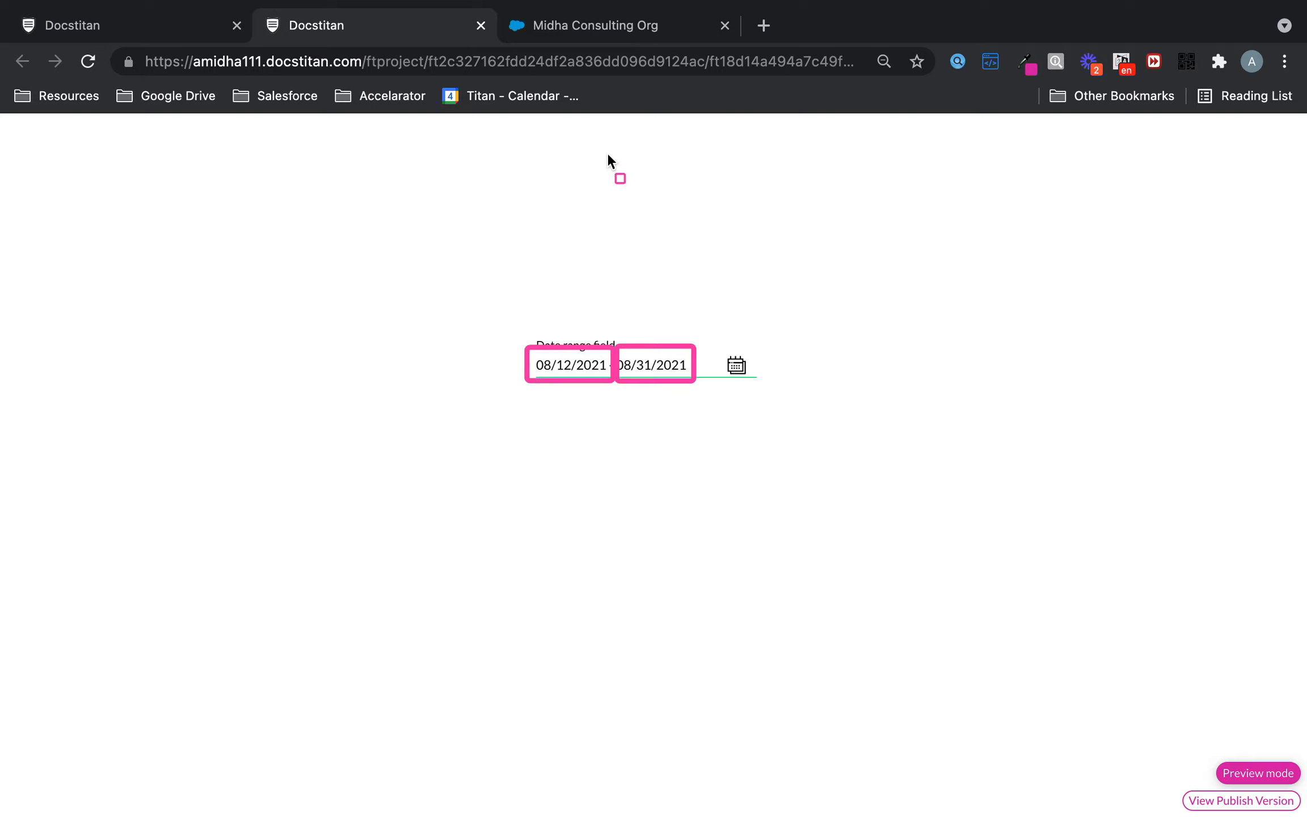
- Switch to the Gym Membership opportunity in Salesforce and examine its Opportunity Created Date and Close Date fields
{"action": "left_click", "coordinate": [648, 23]}
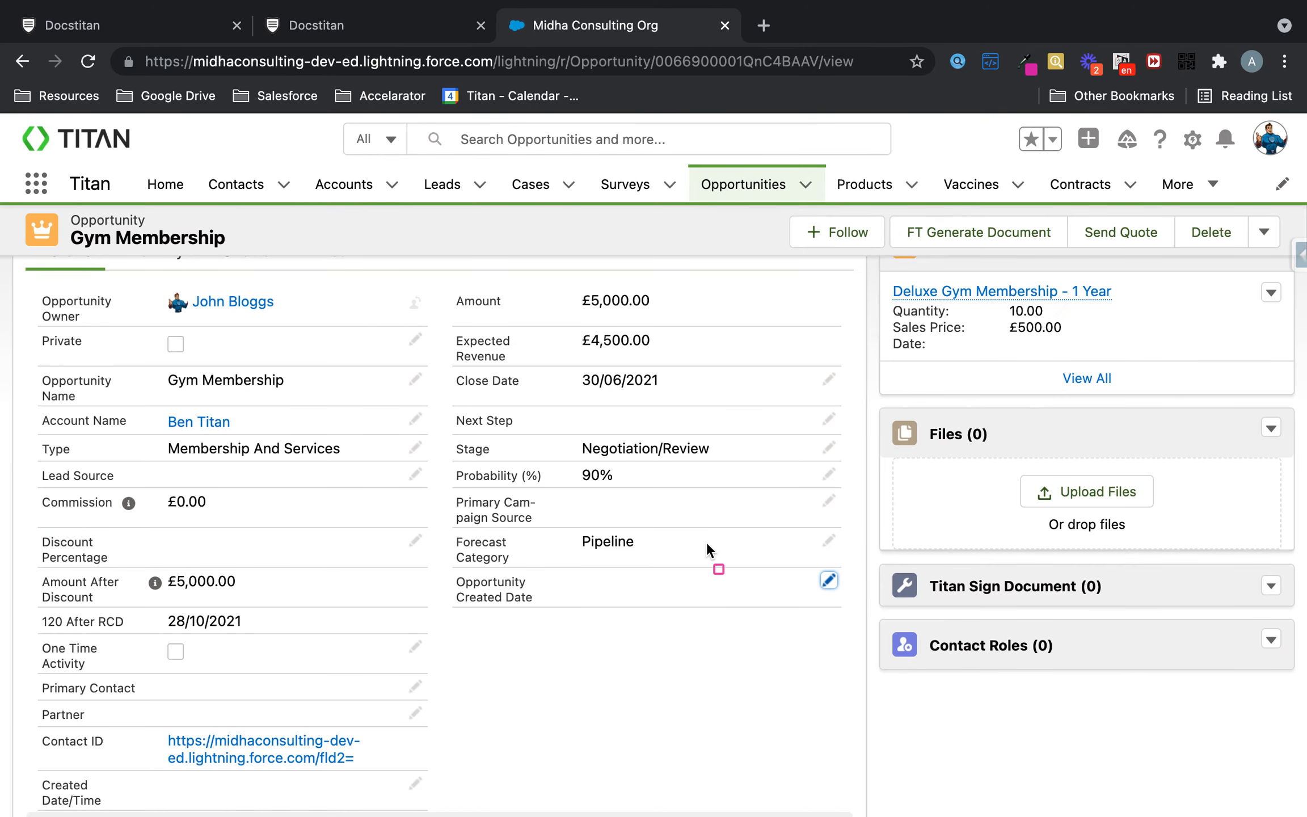
{"action": "left_click_drag", "start_coordinate": [448, 568], "coordinate": [845, 610]}
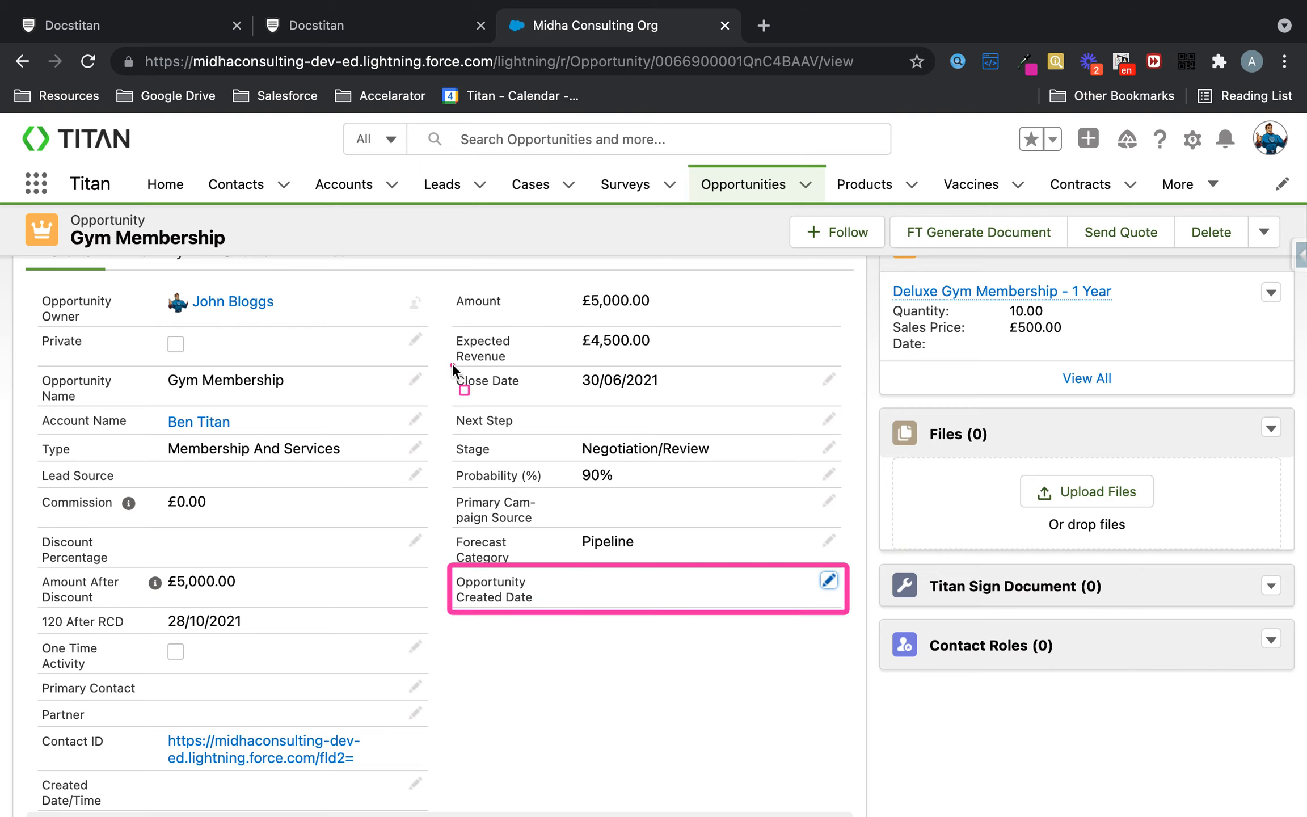
{"action": "left_click_drag", "start_coordinate": [452, 363], "coordinate": [841, 407]}
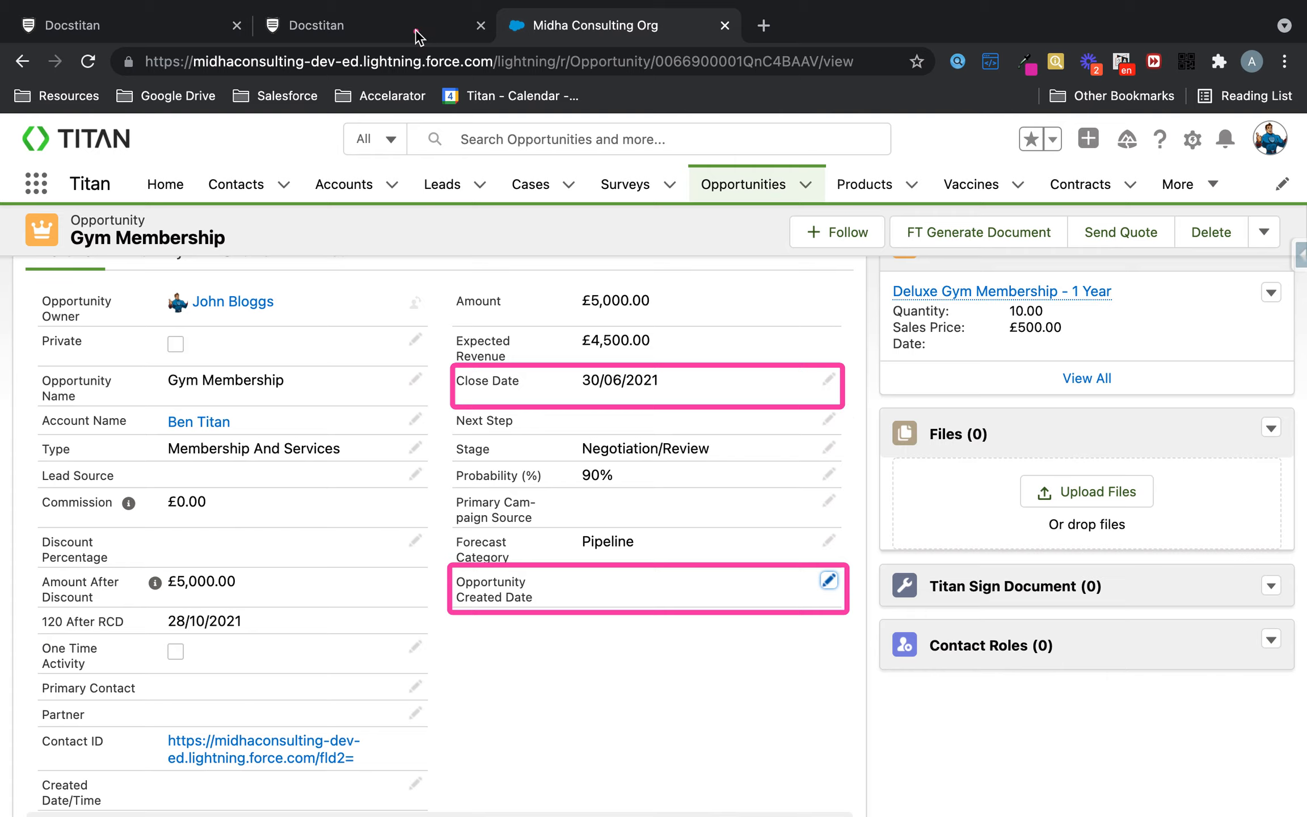
- Return to the Titan Web project and add two text input fields stacked above the date range field
{"action": "left_click", "coordinate": [370, 31]}
{"action": "left_click", "coordinate": [135, 27]}
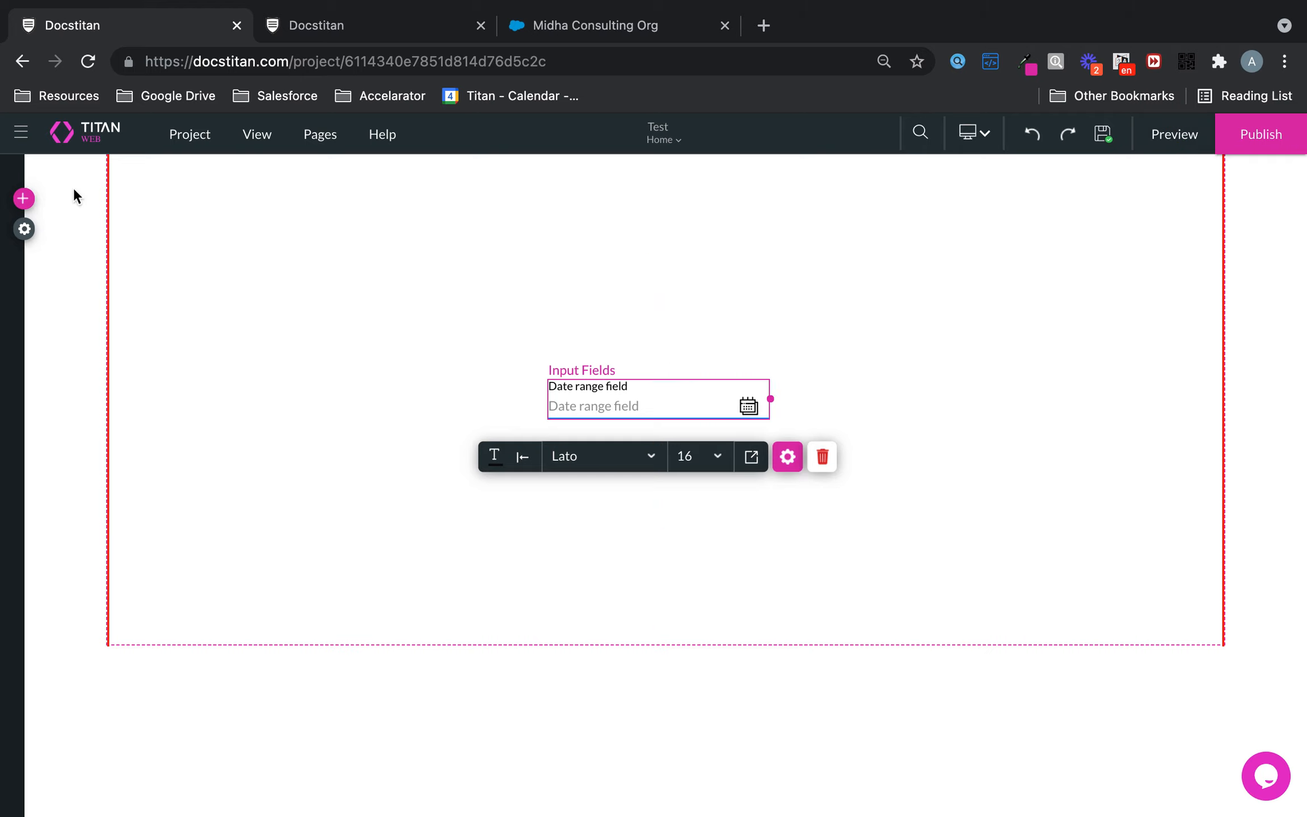
{"action": "left_click", "coordinate": [23, 199]}
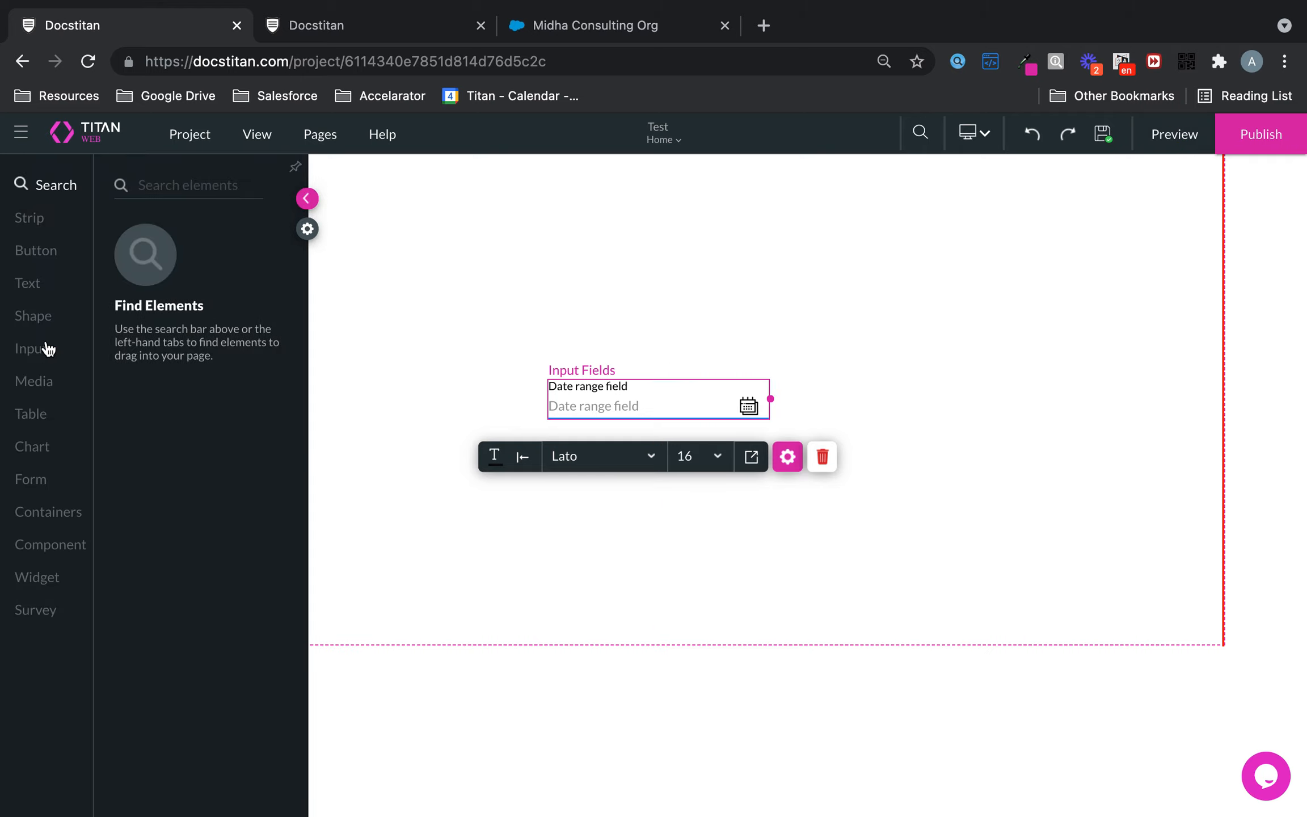
{"action": "left_click", "coordinate": [33, 288]}
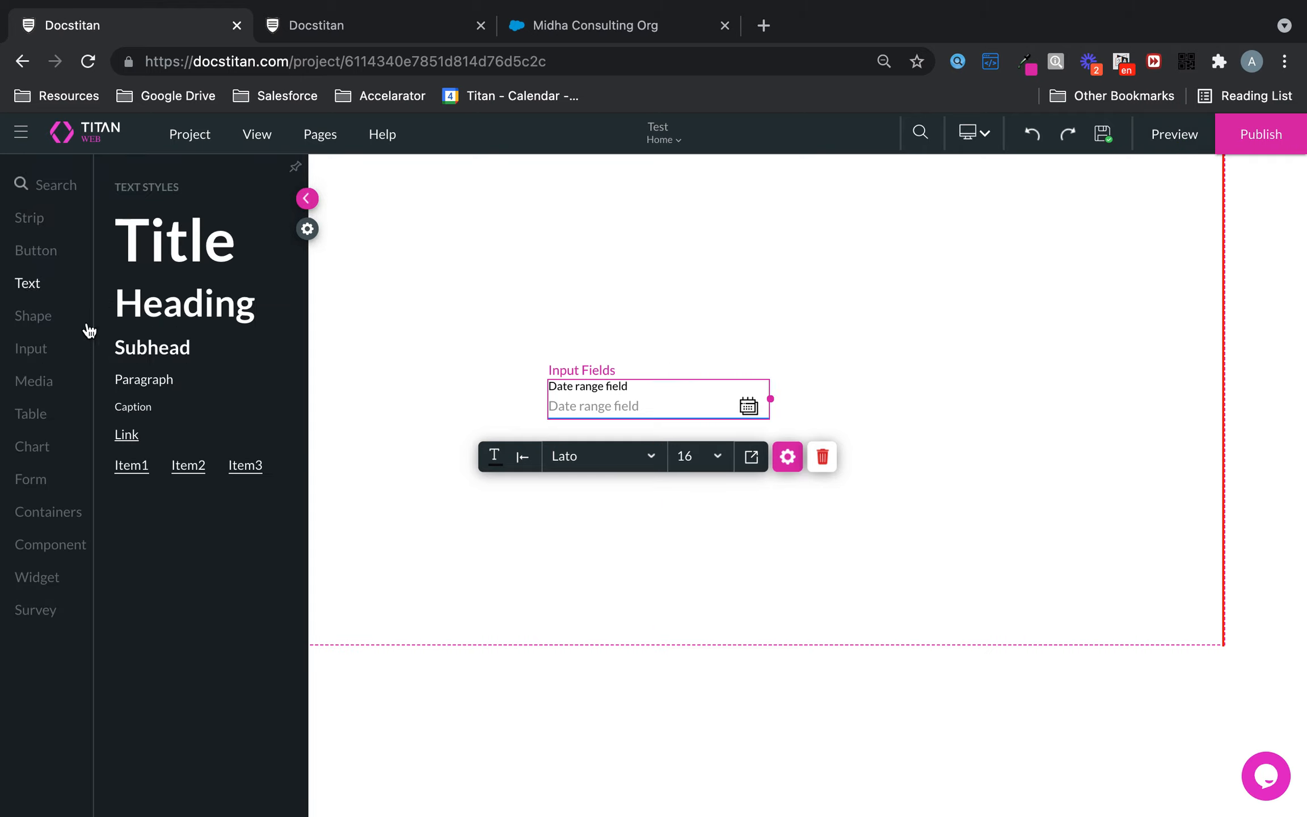
{"action": "left_click", "coordinate": [54, 347]}
{"action": "left_click_drag", "start_coordinate": [207, 258], "coordinate": [680, 301]}
{"action": "left_click_drag", "start_coordinate": [681, 221], "coordinate": [677, 219]}
- Label the upper text field Opp Name and clear its placeholder
{"action": "left_click", "coordinate": [782, 280]}
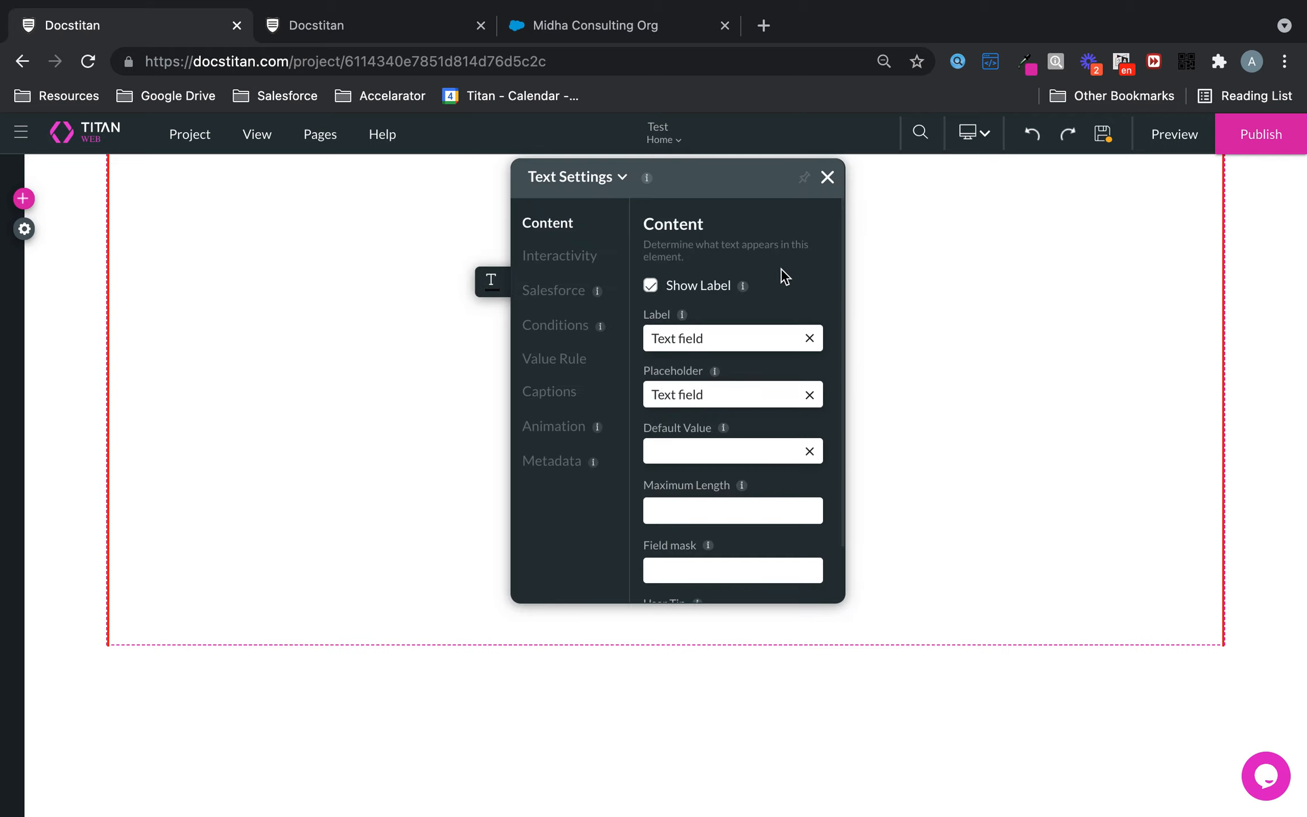
{"action": "triple_click", "coordinate": [719, 339]}
{"action": "type", "text": "Op"}
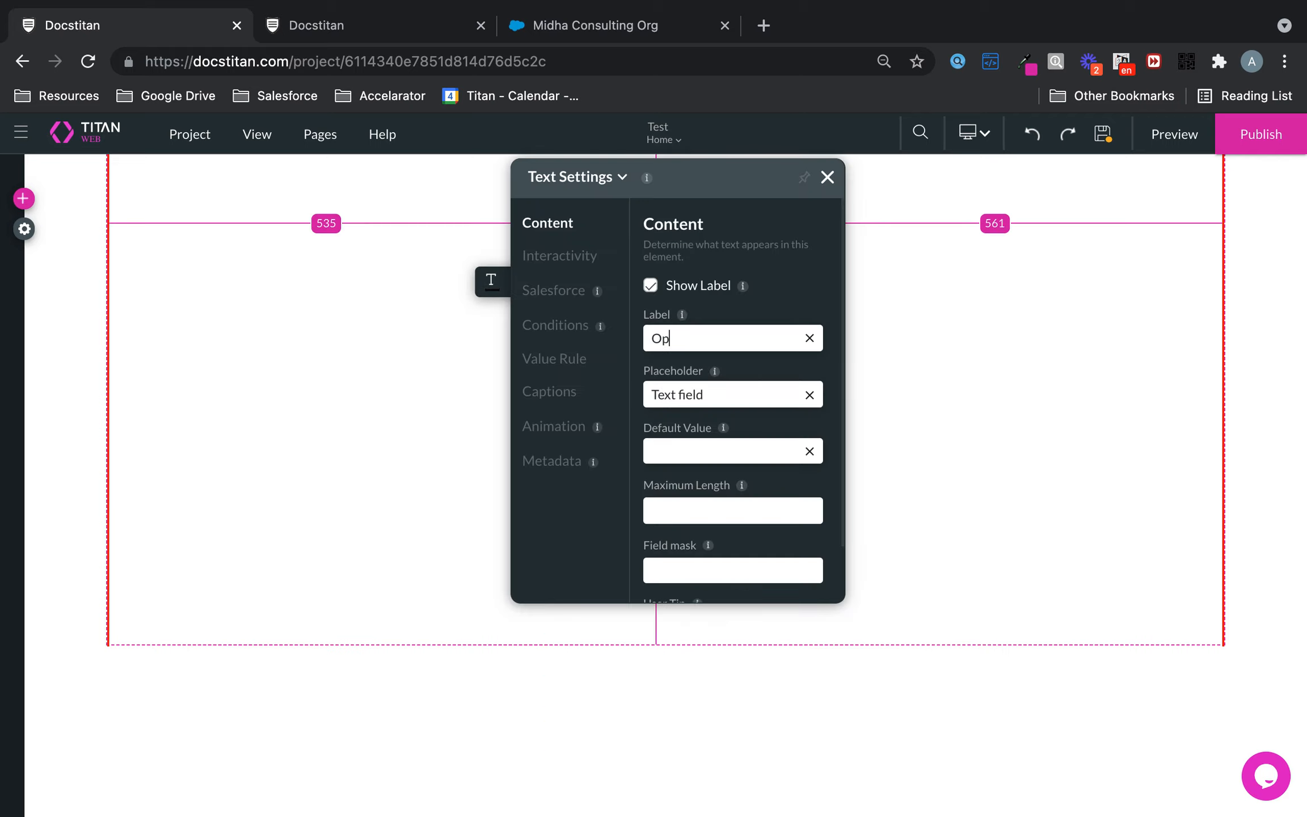
{"action": "type", "text": "p Name"}
{"action": "left_click", "coordinate": [827, 178]}
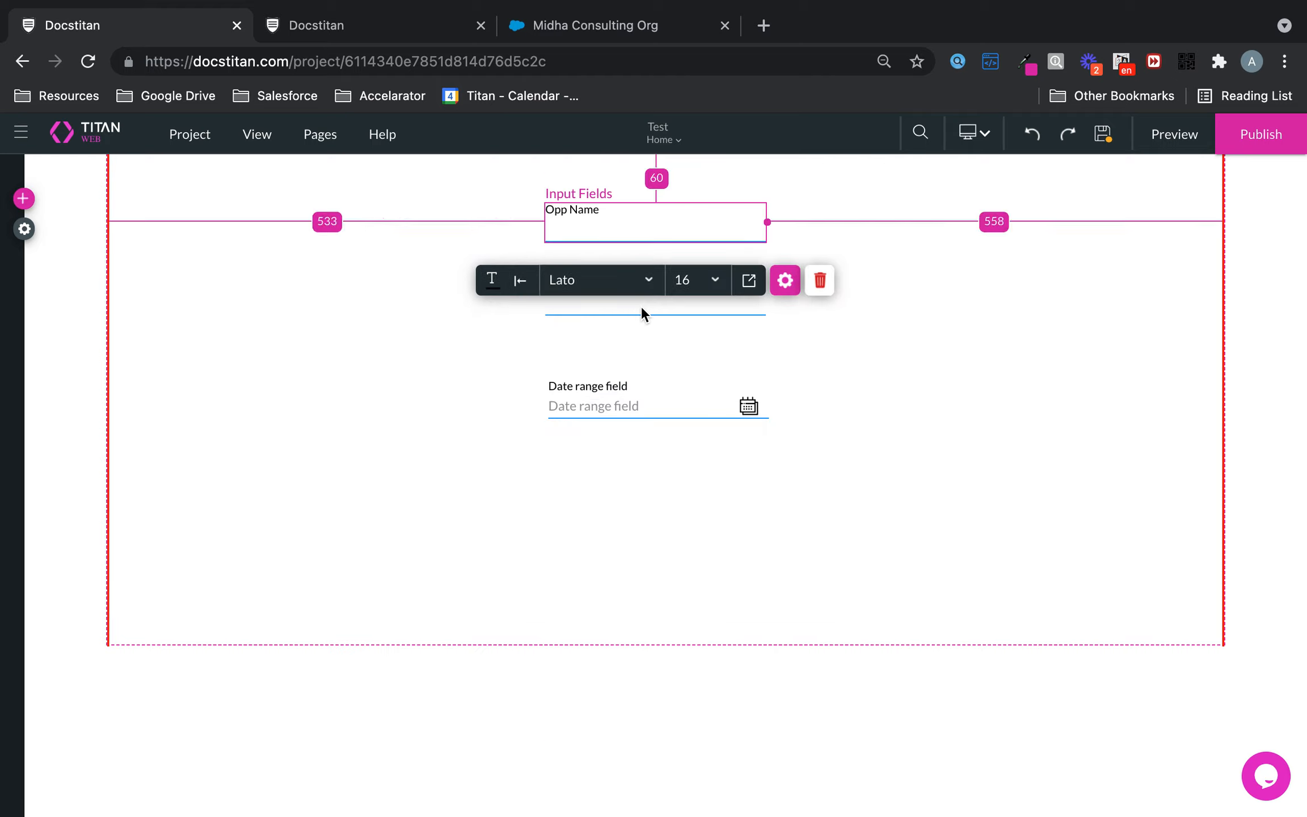
- Label the second text field Opp Stage and give it the default value Prospecting
{"action": "left_click", "coordinate": [642, 313]}
{"action": "left_click", "coordinate": [782, 351]}
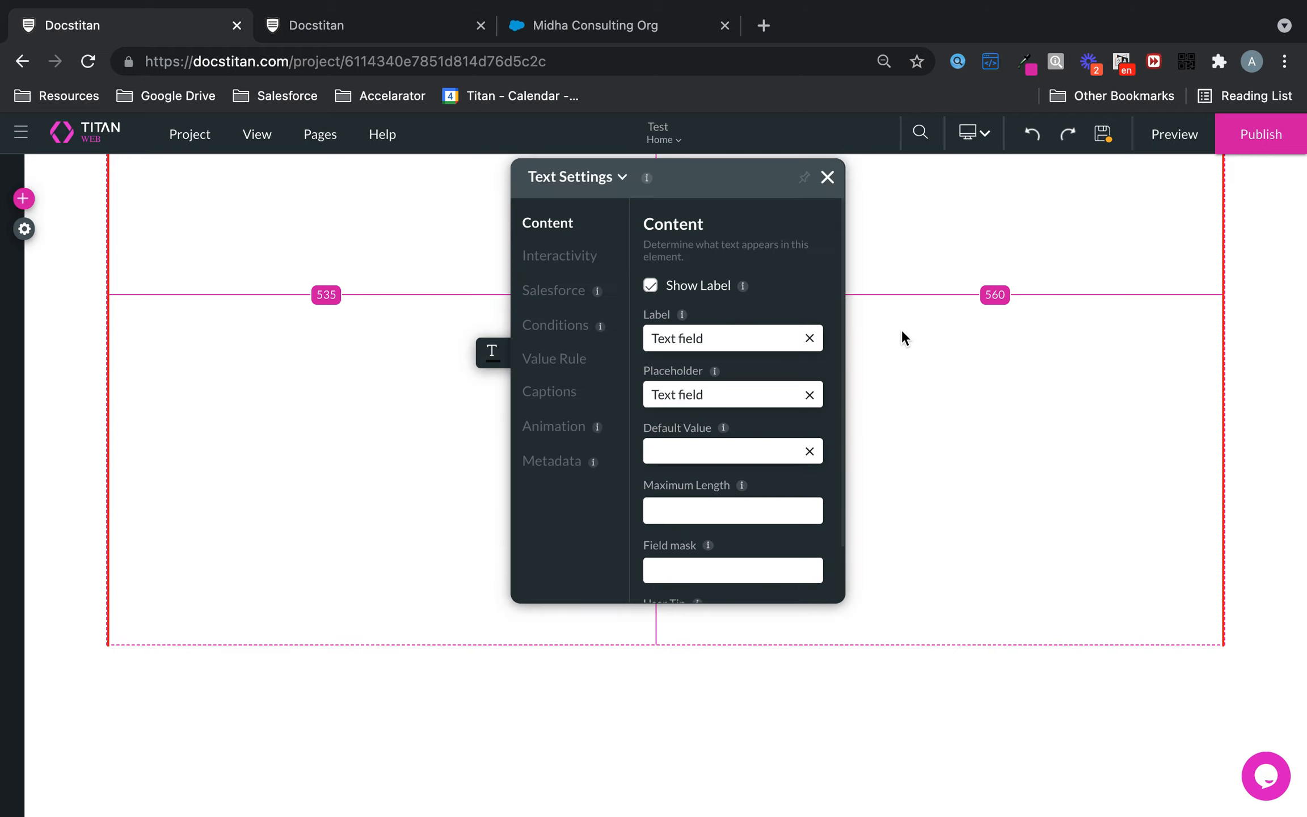
{"action": "triple_click", "coordinate": [763, 337]}
{"action": "type", "text": "Opp S"}
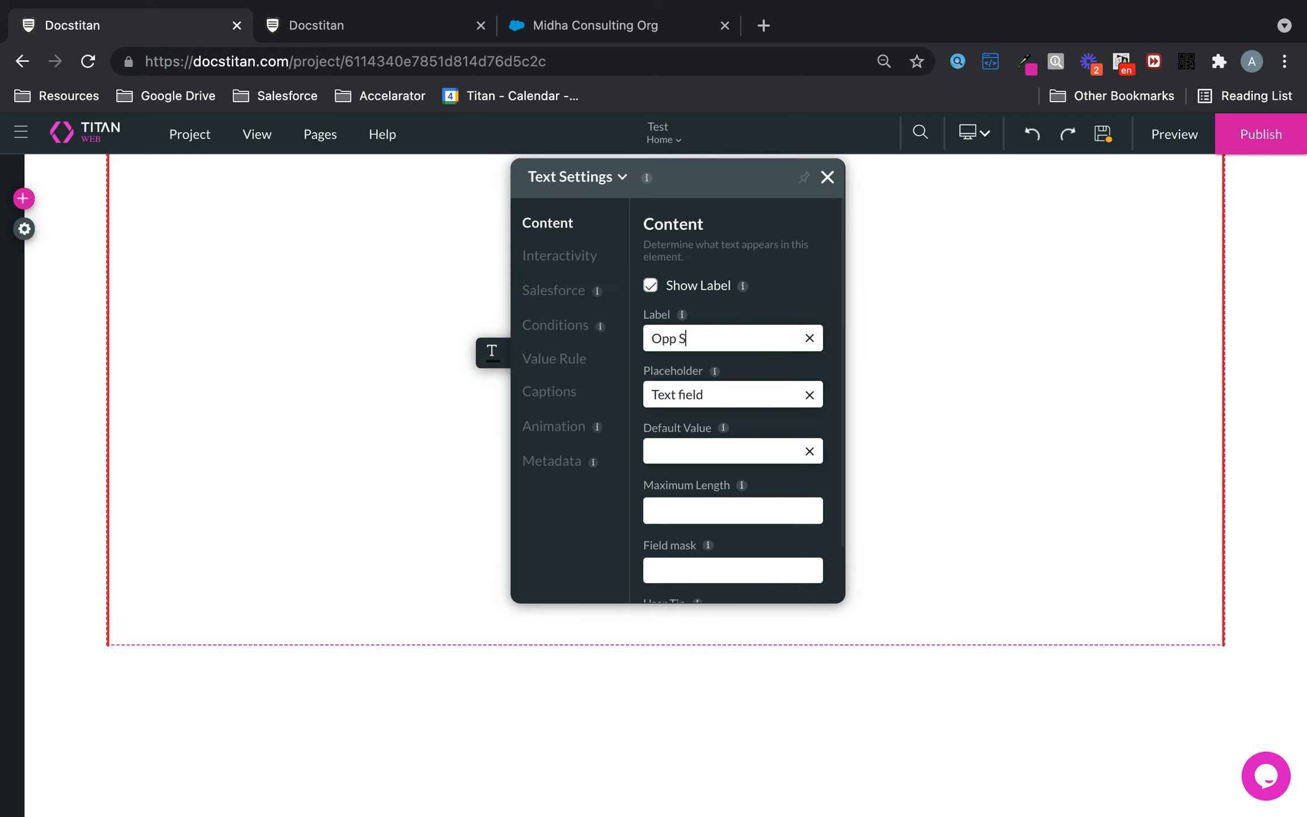
{"action": "type", "text": "tageProspecting"}
{"action": "left_click", "coordinate": [827, 177]}
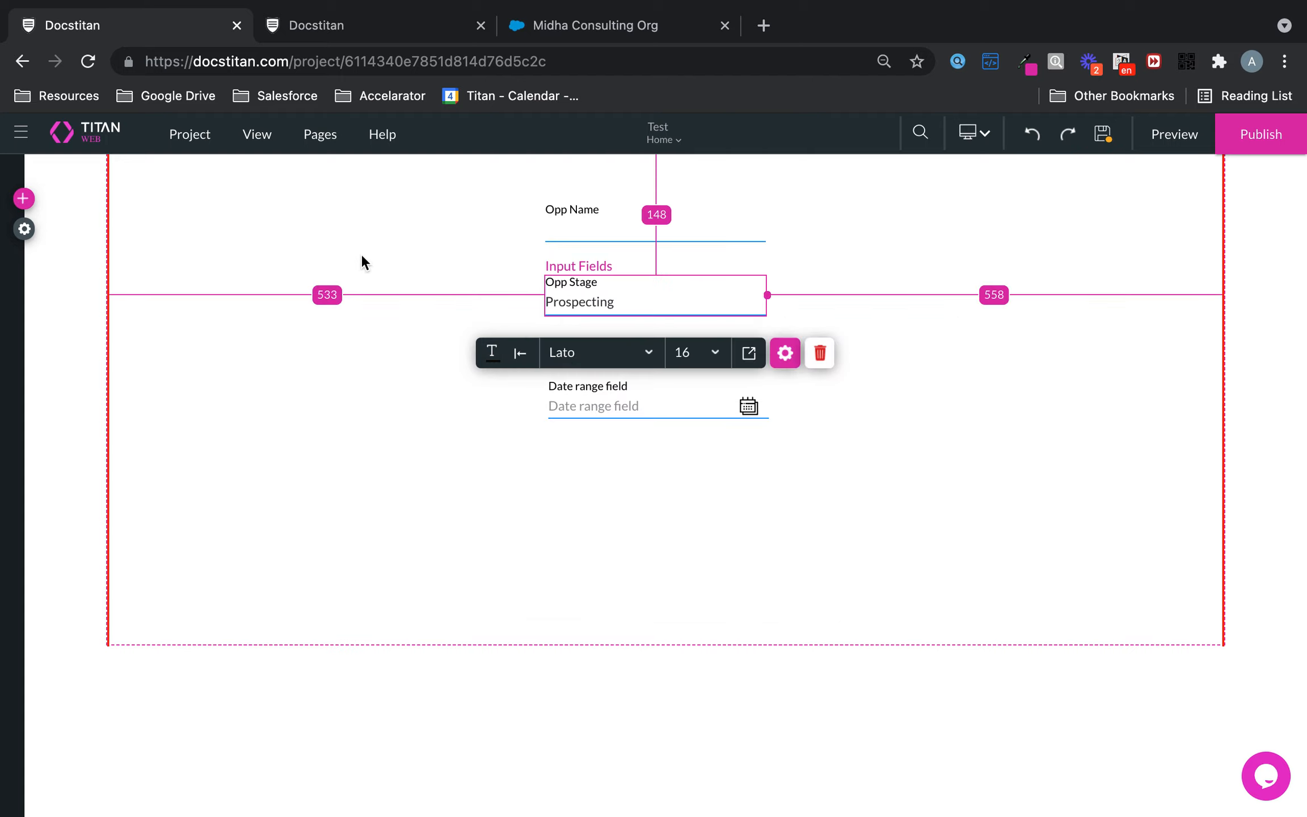
- Align the date range field beneath Opp Stage and add a button labelled Create below it
{"action": "left_click", "coordinate": [690, 411]}
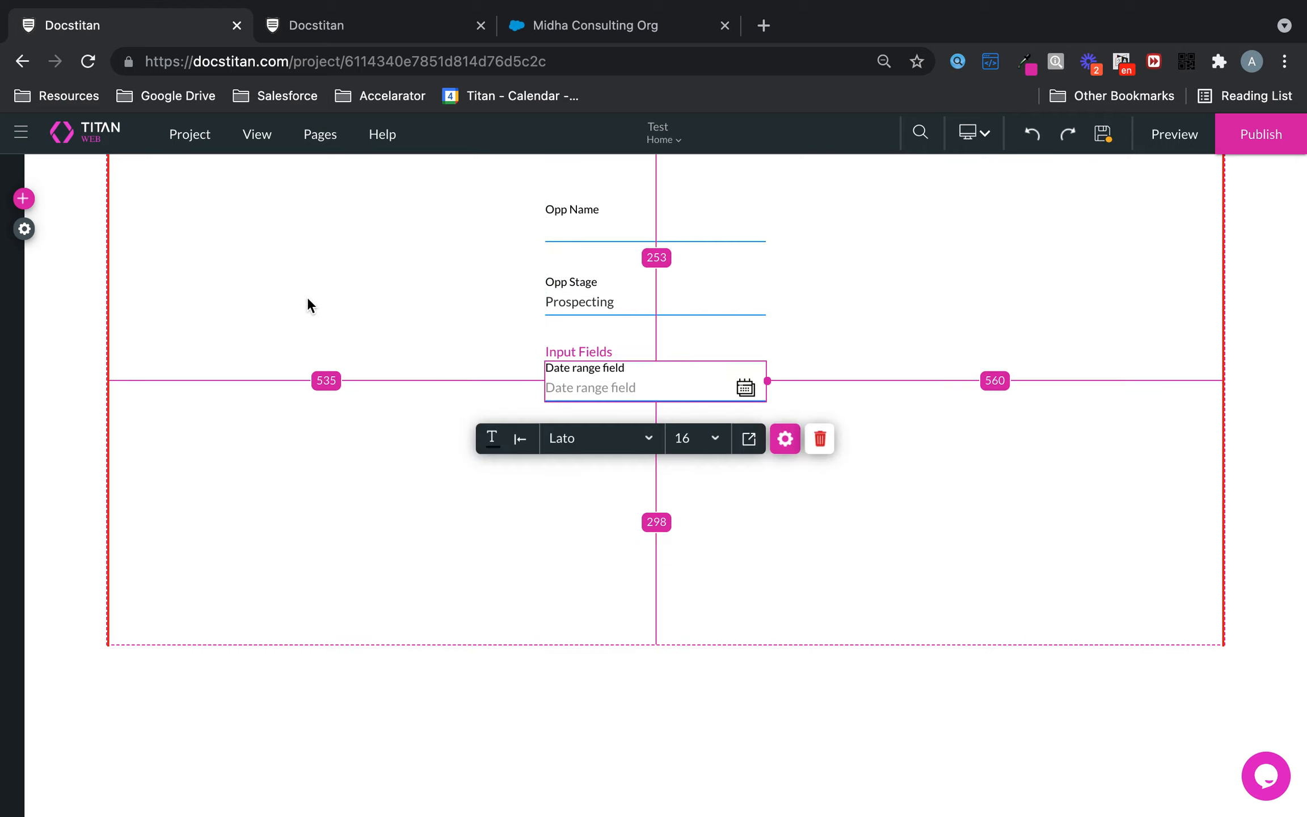
{"action": "left_click", "coordinate": [27, 201]}
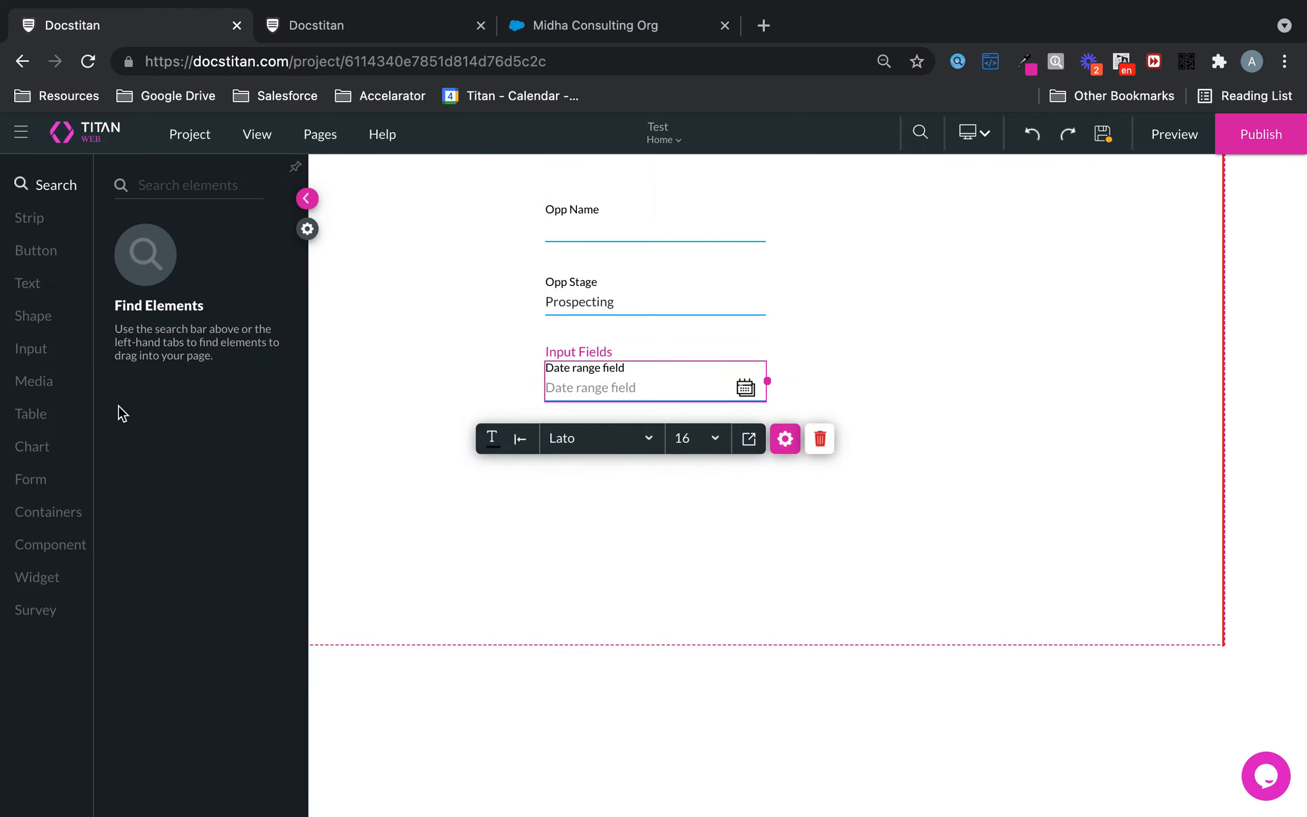
{"action": "left_click", "coordinate": [43, 250]}
{"action": "left_click_drag", "start_coordinate": [177, 227], "coordinate": [649, 461]}
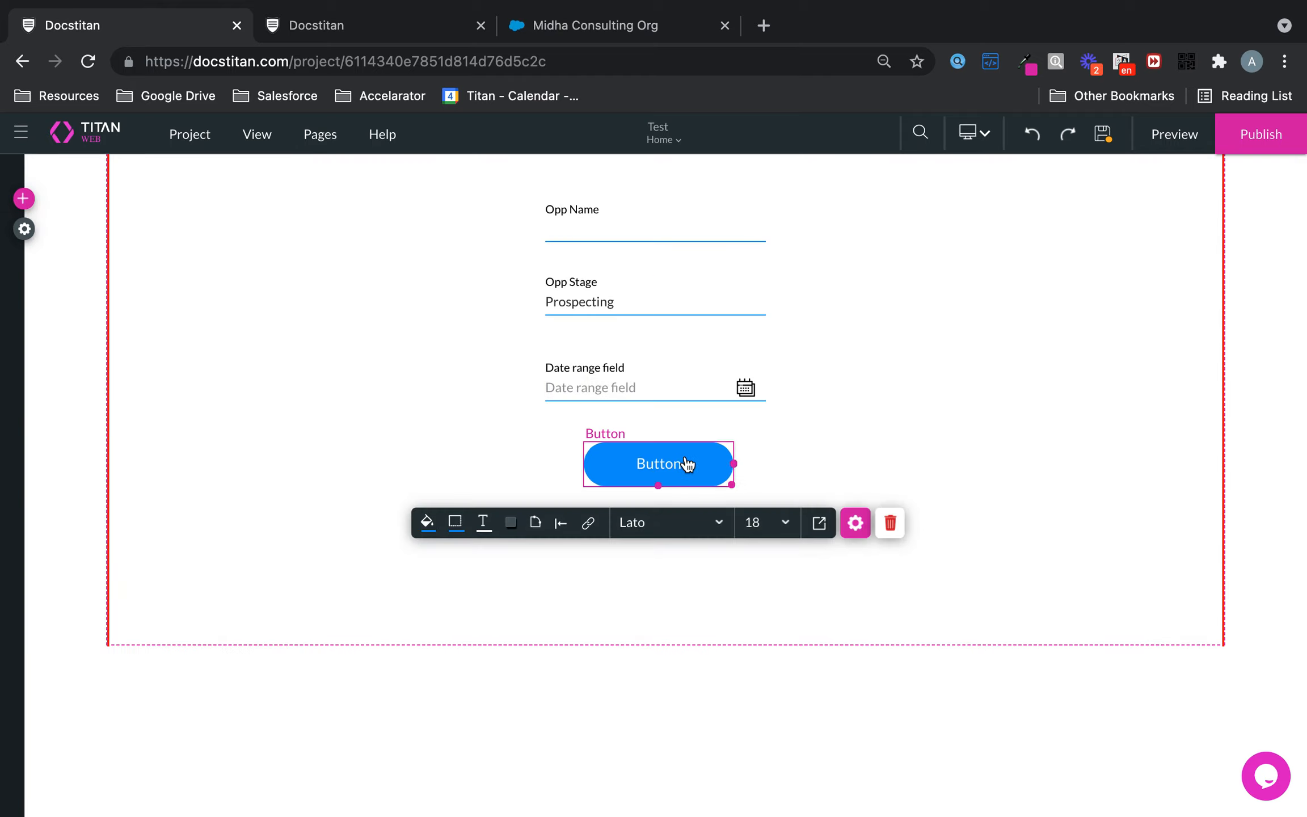
{"action": "double_click", "coordinate": [651, 466]}
{"action": "key", "text": "ctrl+a"}
{"action": "type", "text": "Create"}
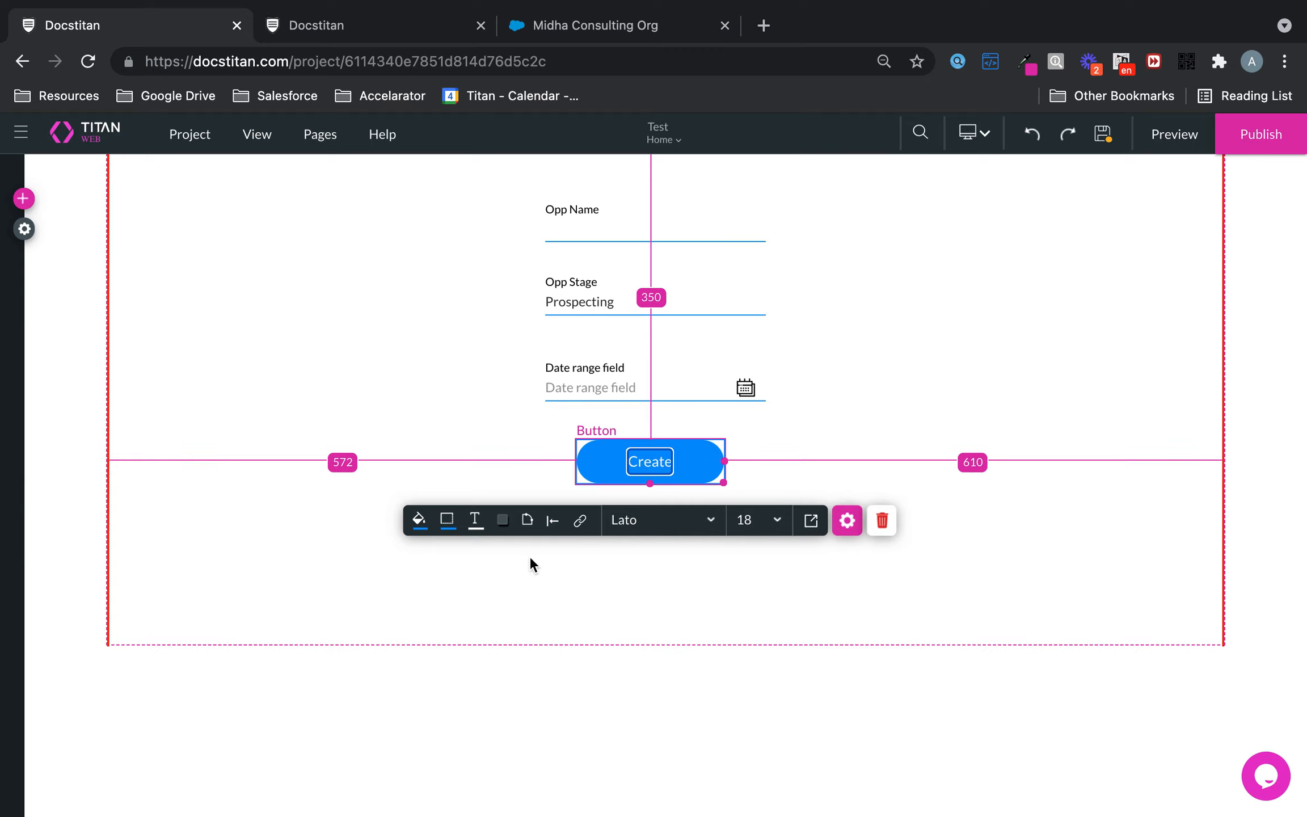
- Start a new Salesforce push integration as the on-click action of the Create button
{"action": "left_click", "coordinate": [579, 532]}
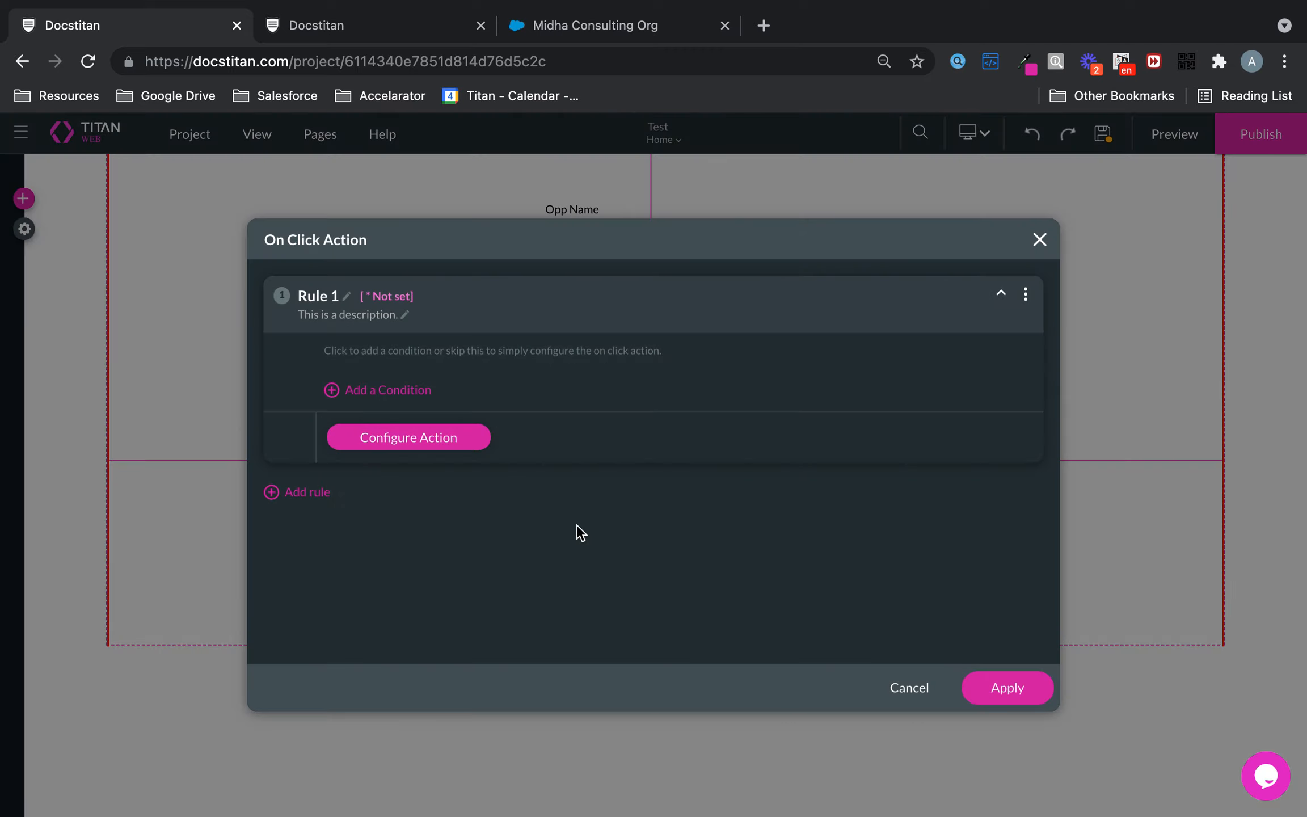
{"action": "left_click", "coordinate": [417, 448]}
{"action": "left_click", "coordinate": [400, 347]}
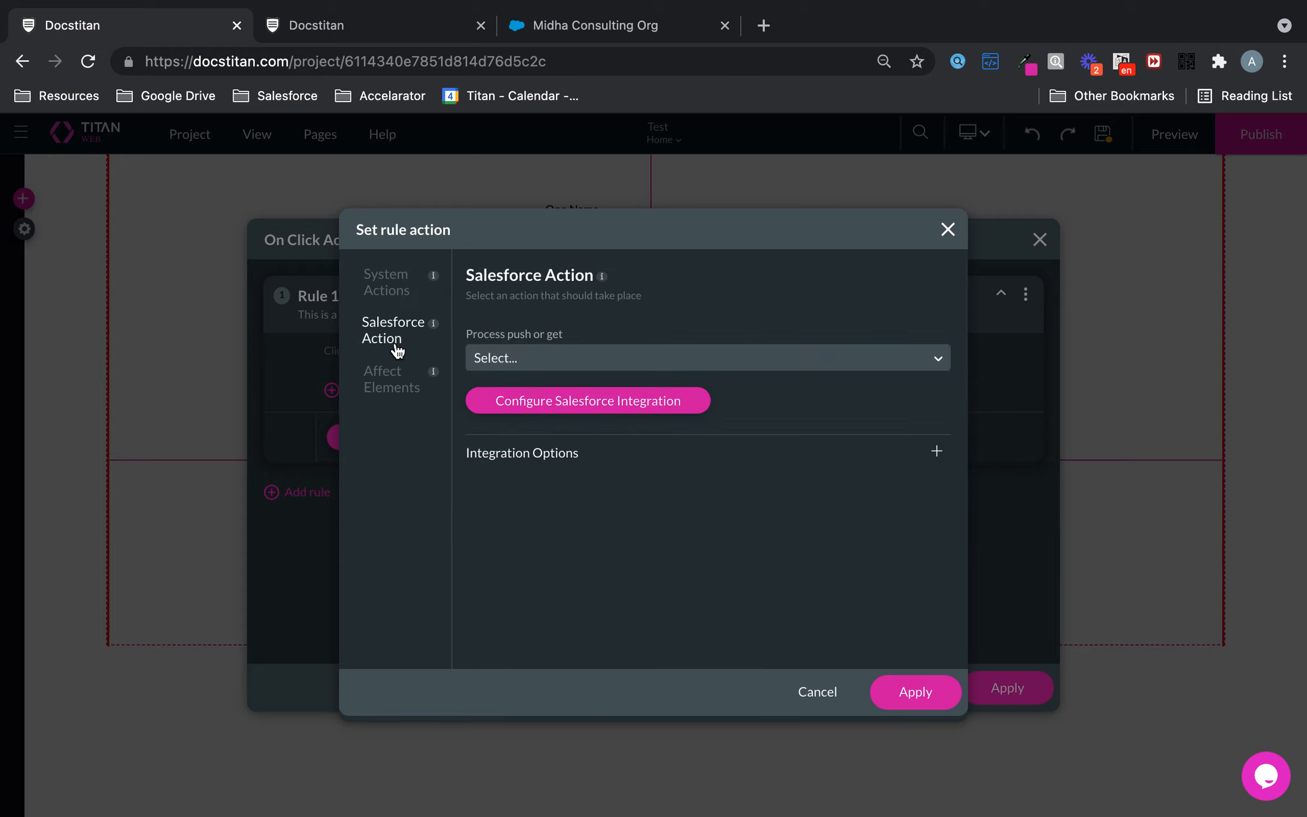
{"action": "left_click", "coordinate": [628, 404]}
{"action": "left_click", "coordinate": [281, 402]}
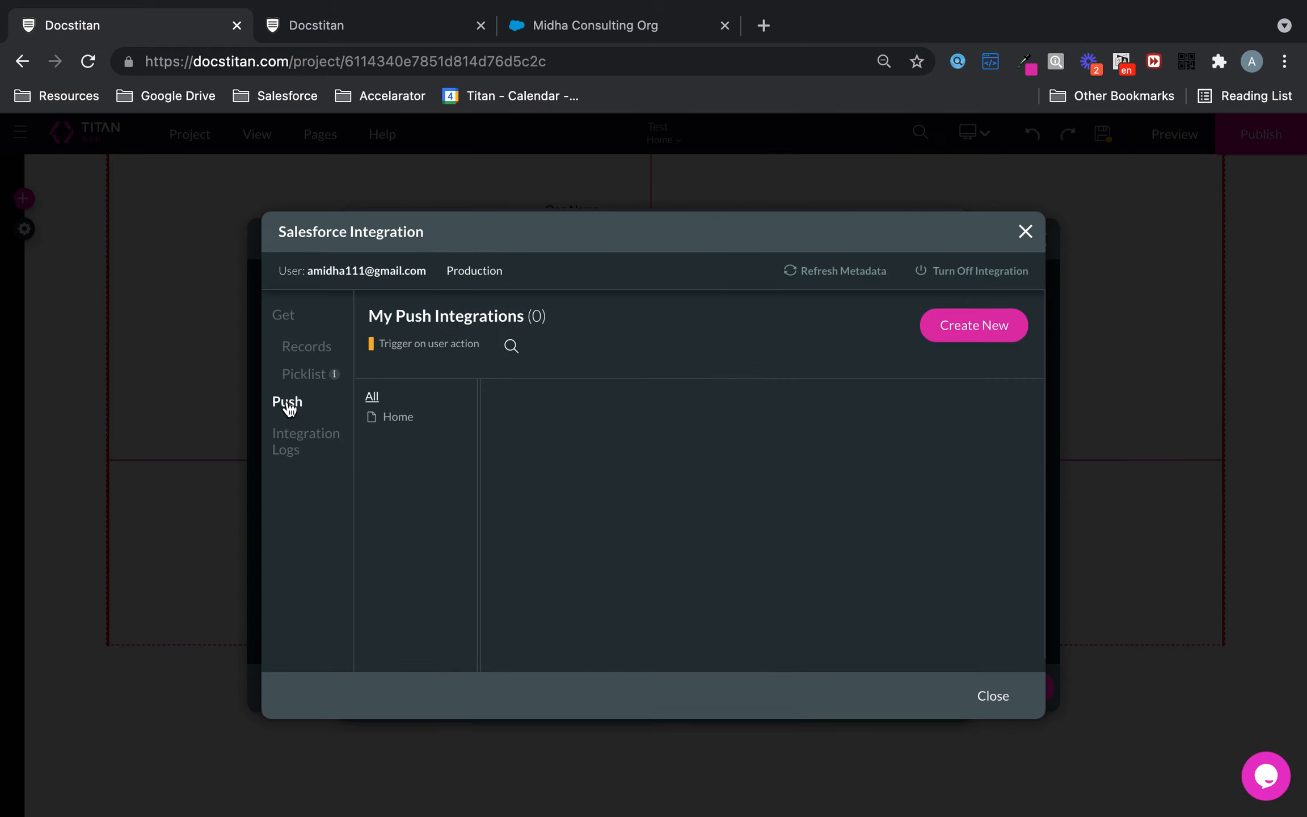
{"action": "left_click", "coordinate": [941, 328]}
- Choose Opportunity as the integration's Salesforce object and open its field mapping
{"action": "left_click", "coordinate": [550, 306]}
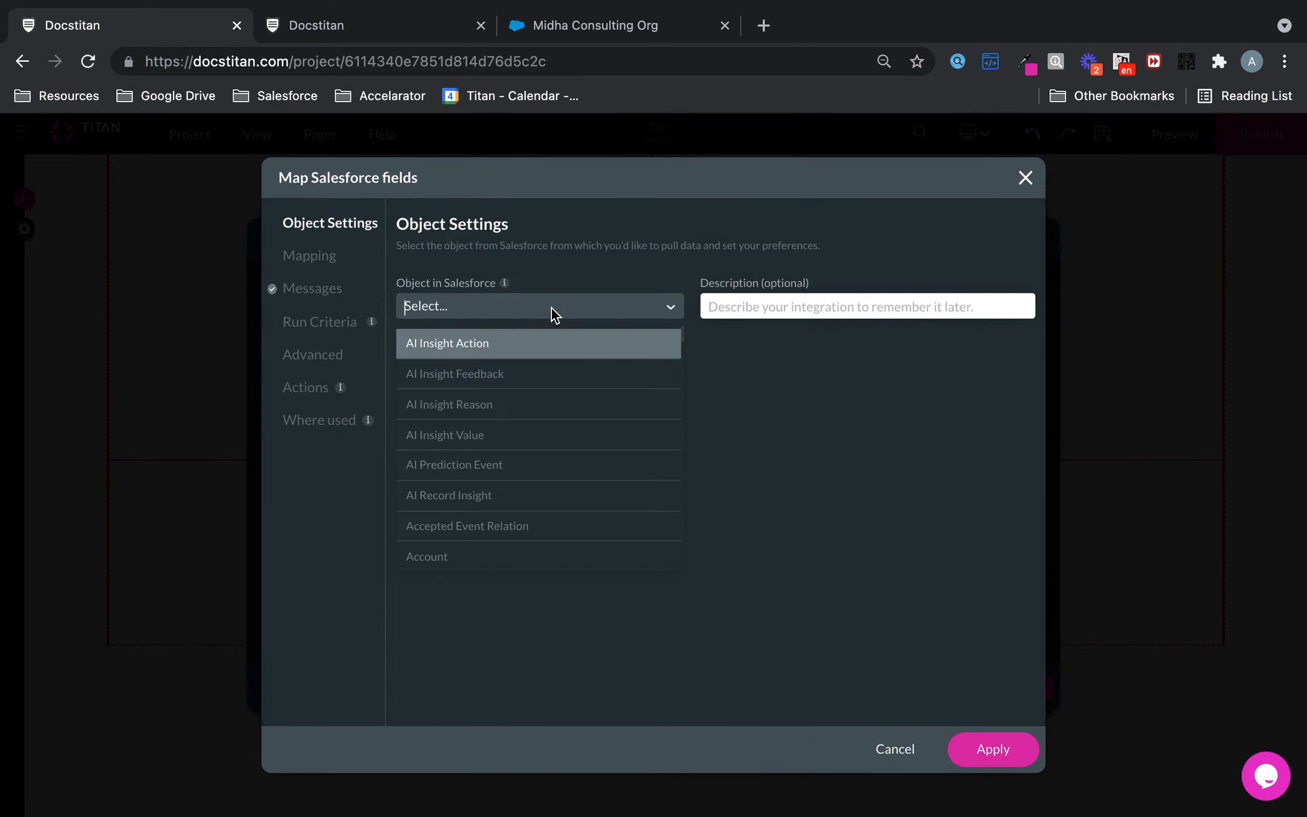
{"action": "type", "text": "opport"}
{"action": "left_click", "coordinate": [527, 345]}
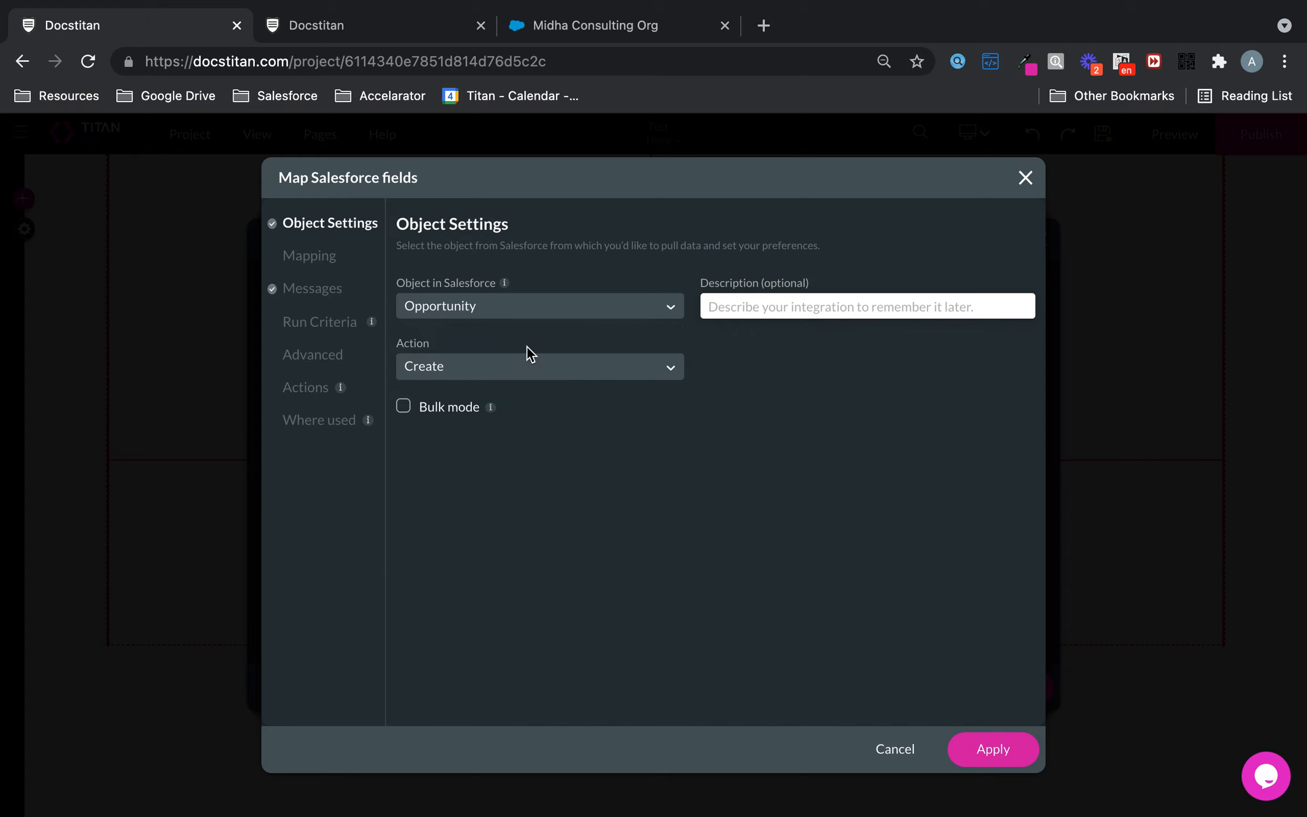
{"action": "left_click", "coordinate": [328, 256]}
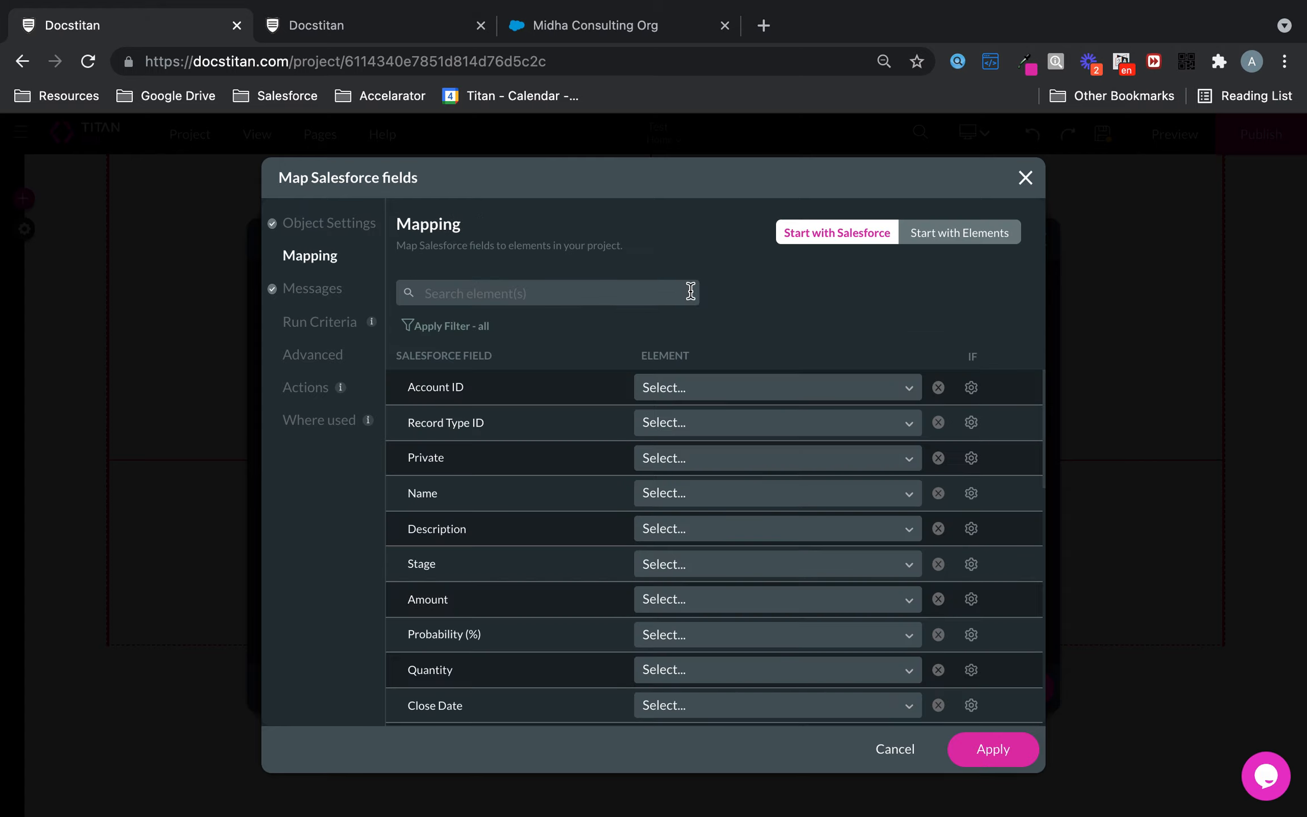
{"action": "left_click", "coordinate": [482, 332]}
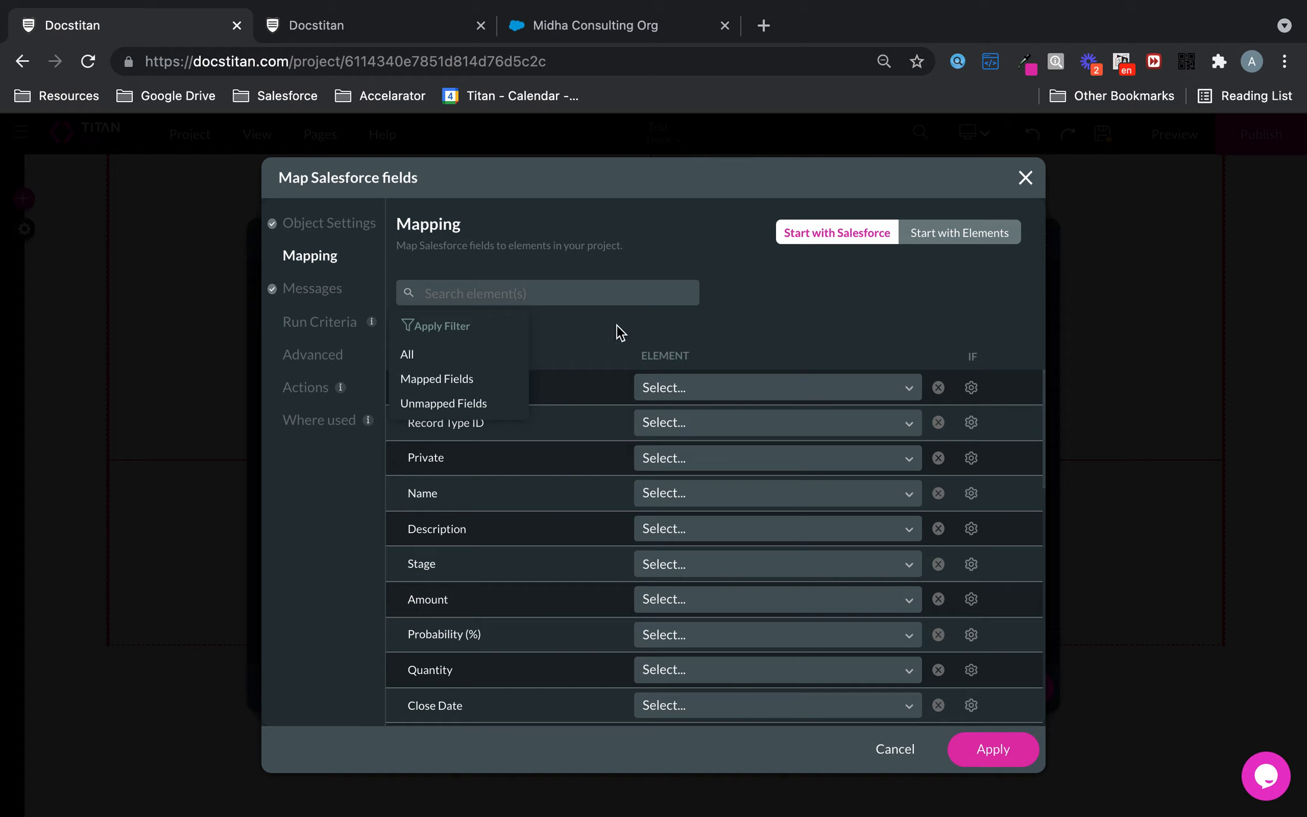
{"action": "left_click", "coordinate": [707, 389]}
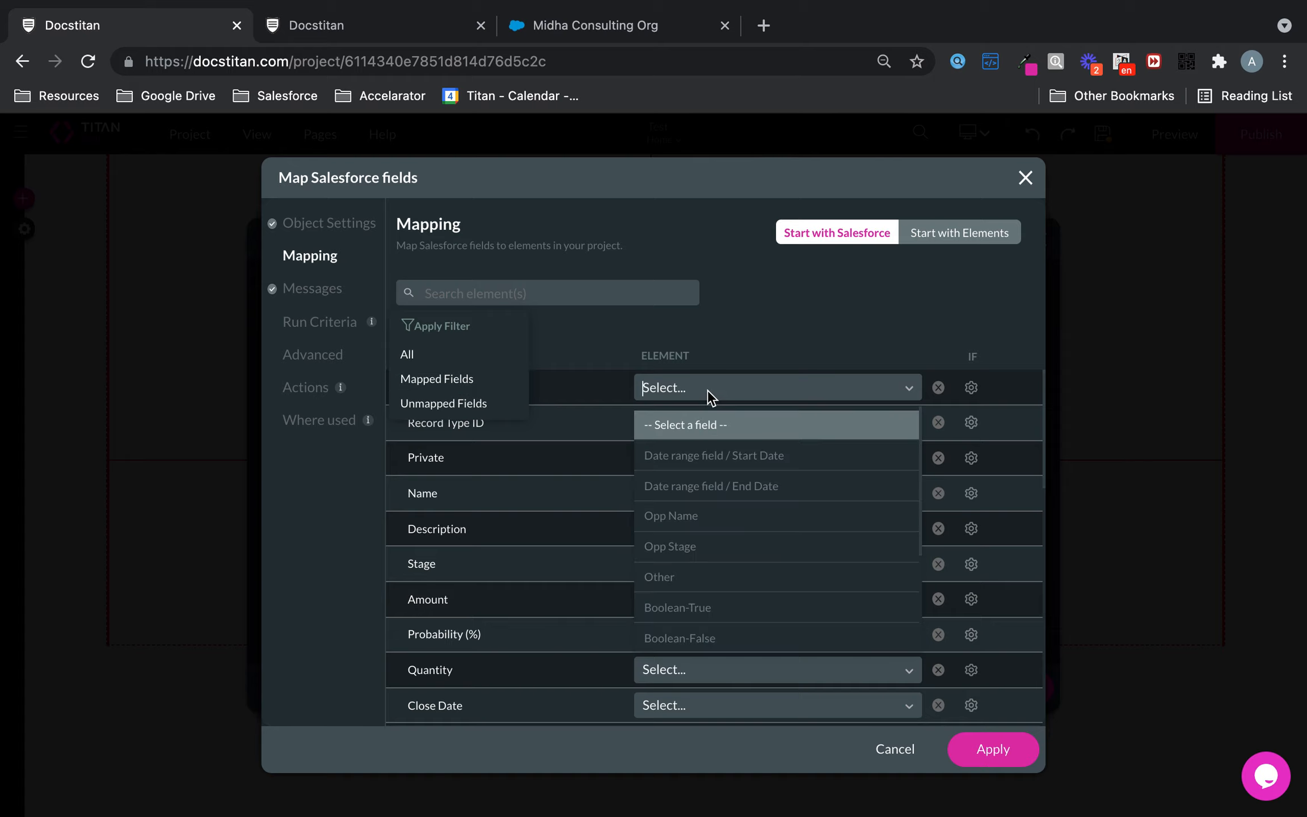
{"action": "left_click", "coordinate": [406, 356]}
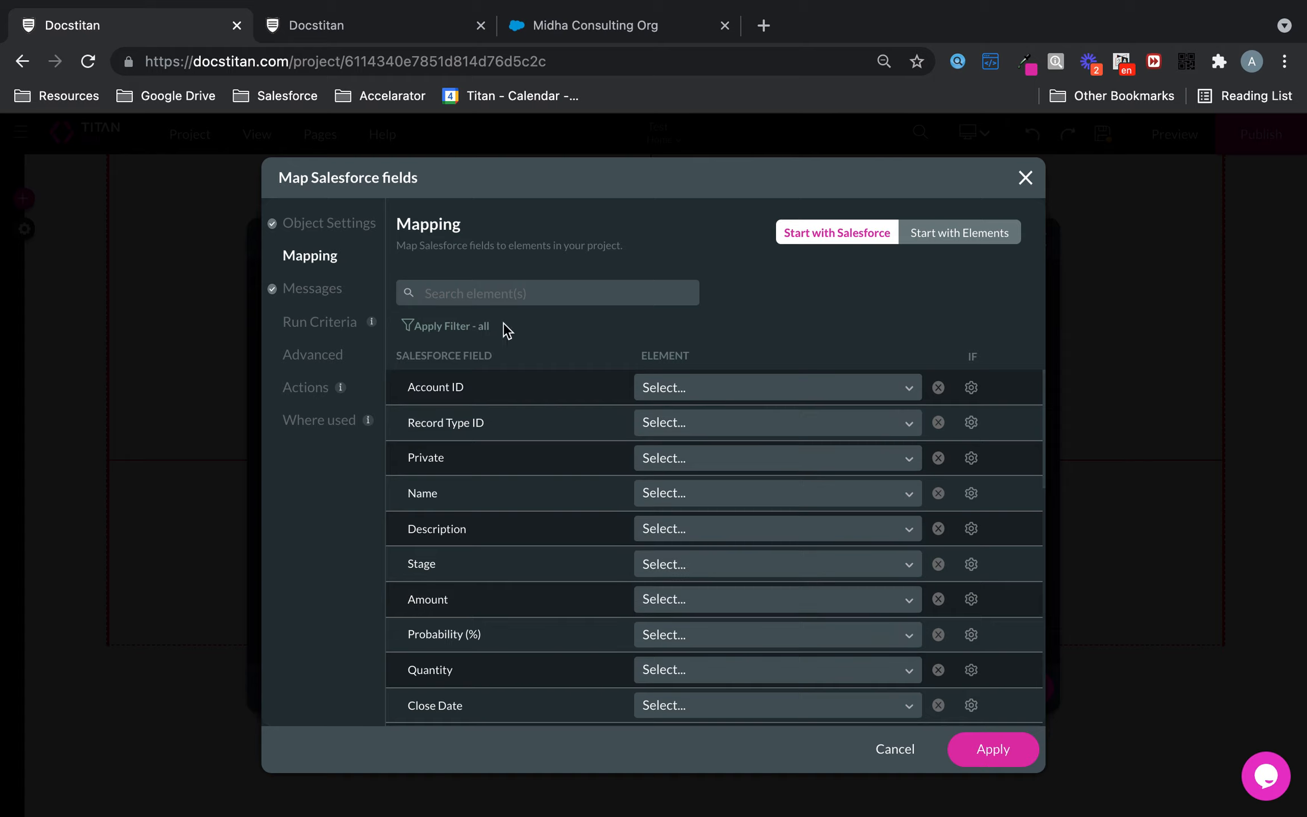
- Map the Salesforce Name field to Opp Name and the Stage field to Opp Stage
{"action": "scroll", "coordinate": [671, 531], "scroll_direction": "down", "scroll_amount": 1}
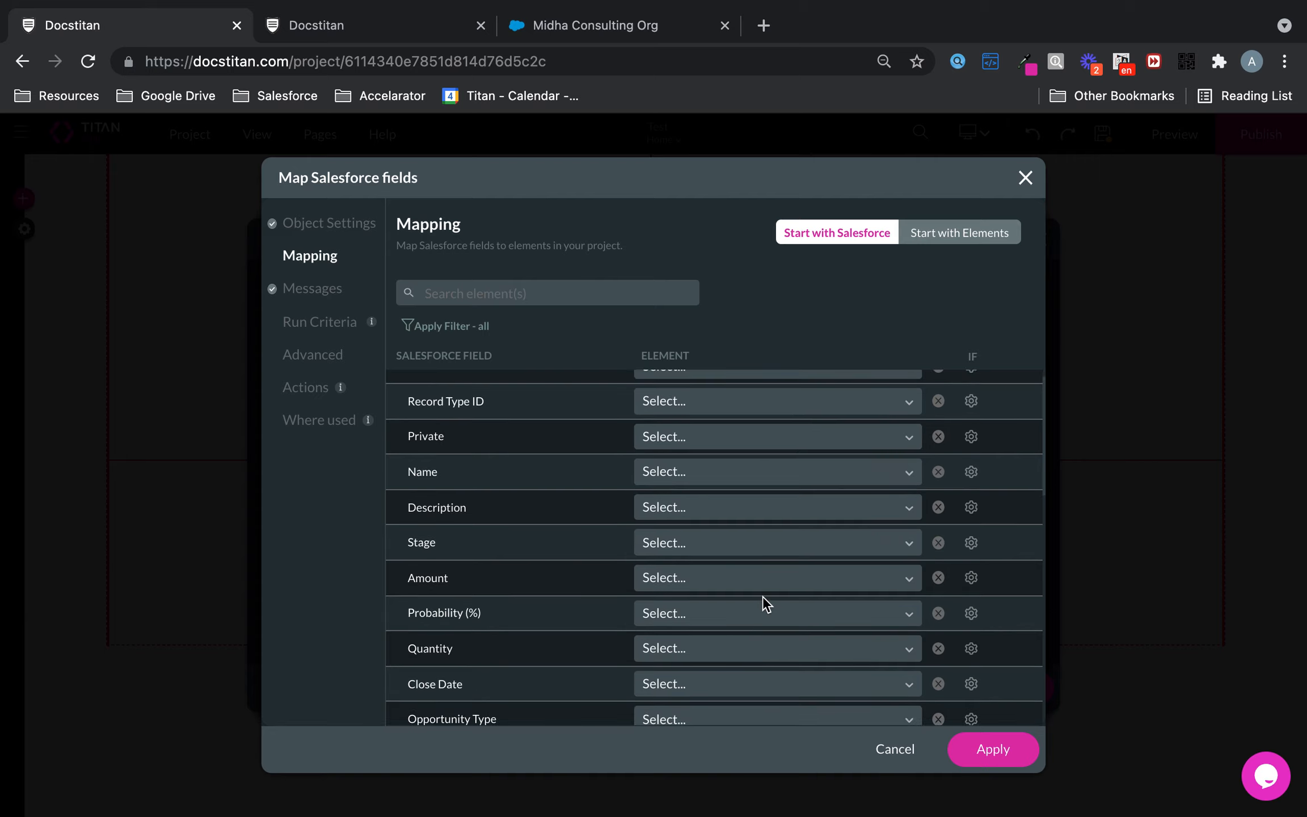
{"action": "scroll", "coordinate": [843, 645], "scroll_direction": "down", "scroll_amount": 2}
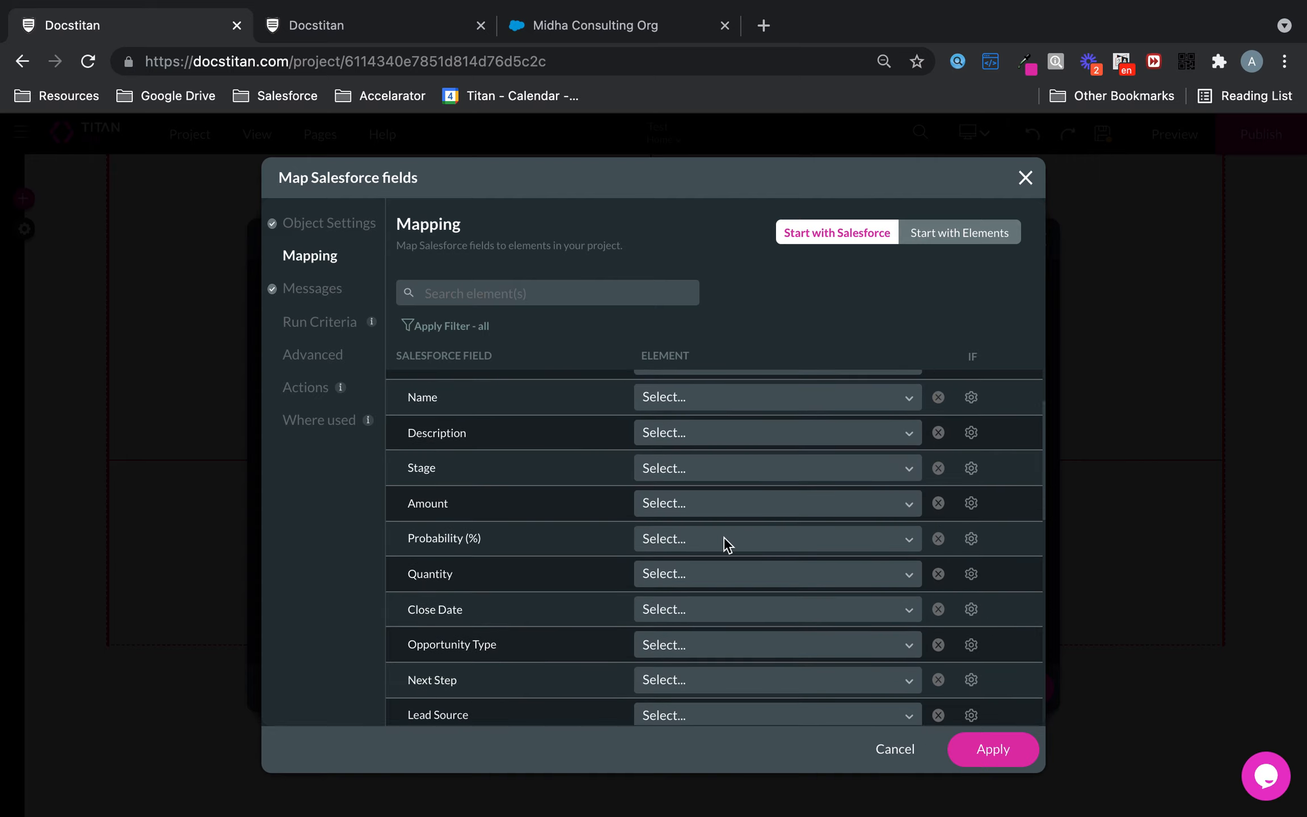
{"action": "left_click", "coordinate": [669, 398]}
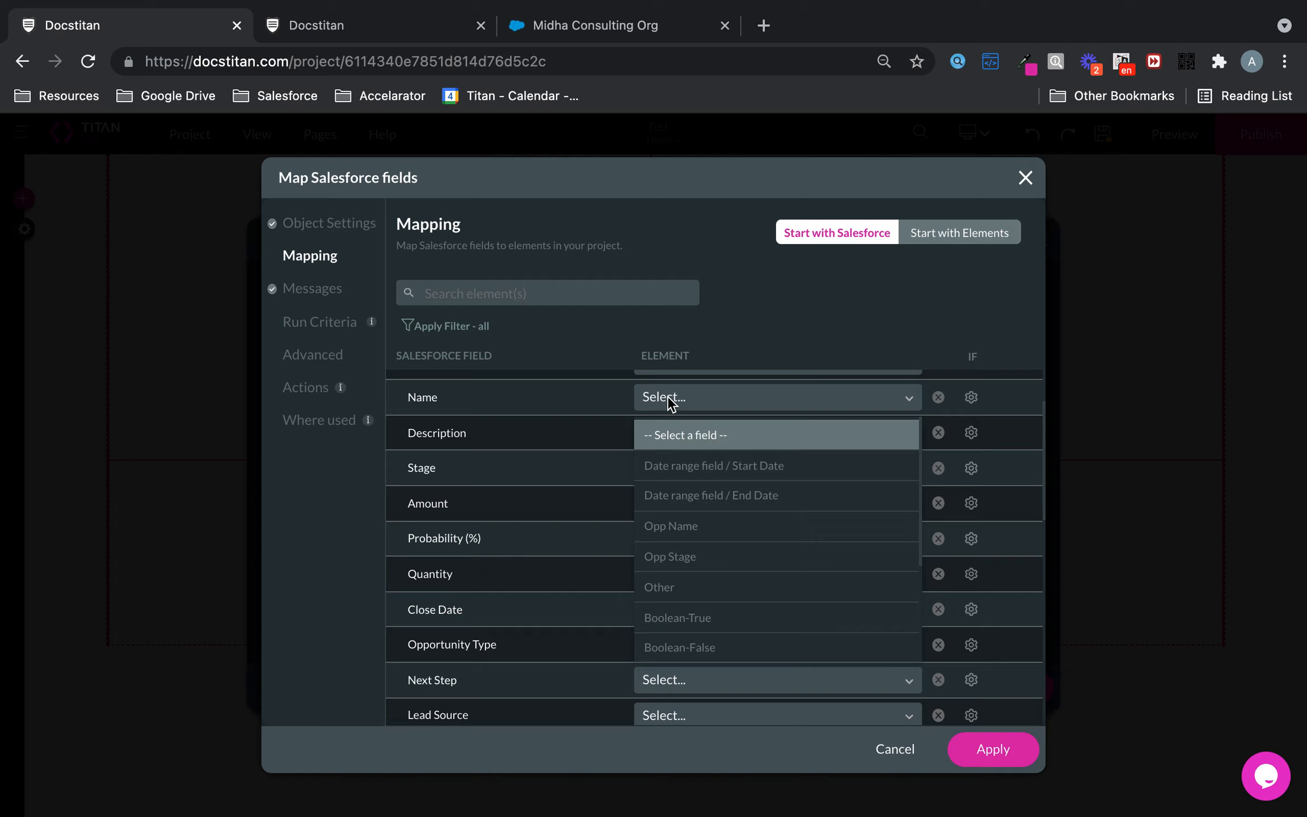
{"action": "type", "text": "name"}
{"action": "left_click", "coordinate": [684, 446]}
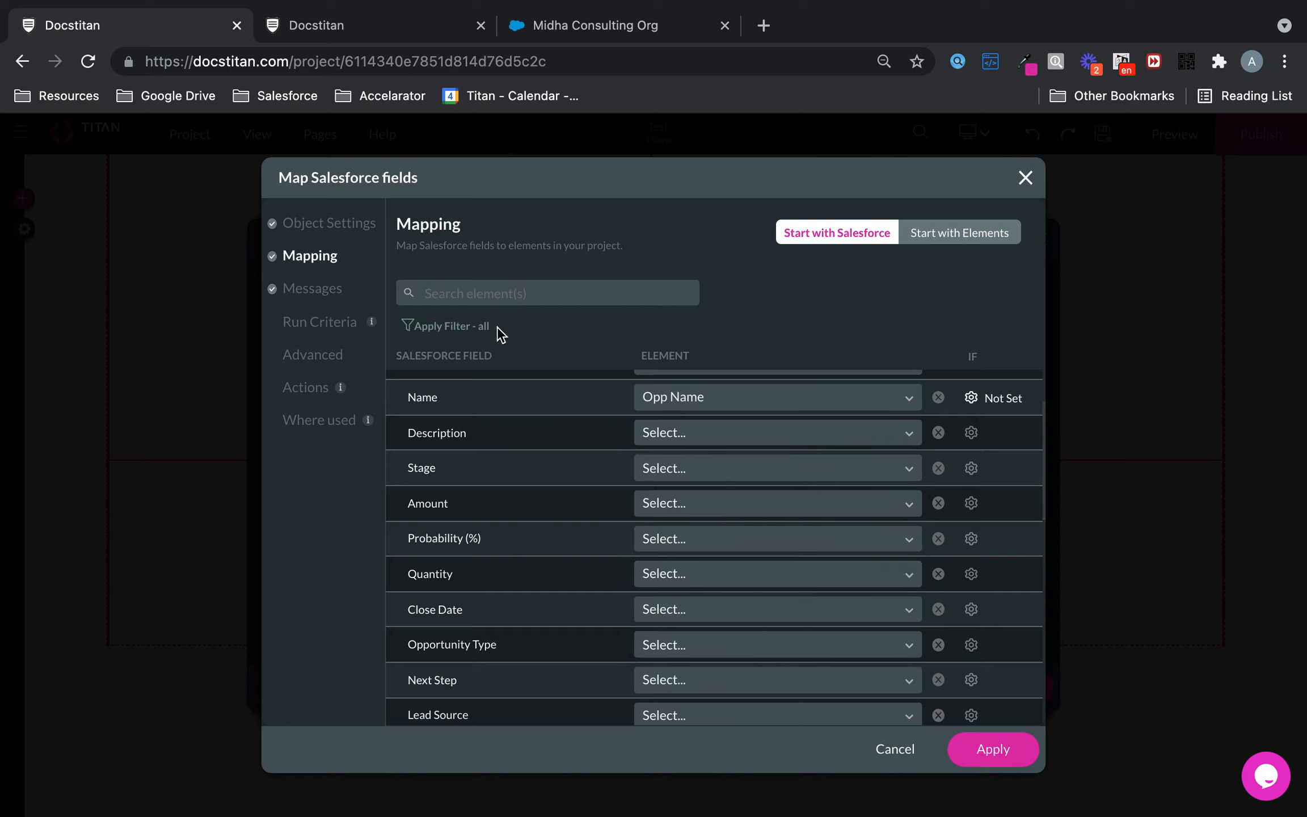
{"action": "left_click", "coordinate": [663, 477]}
{"action": "type", "text": "stage"}
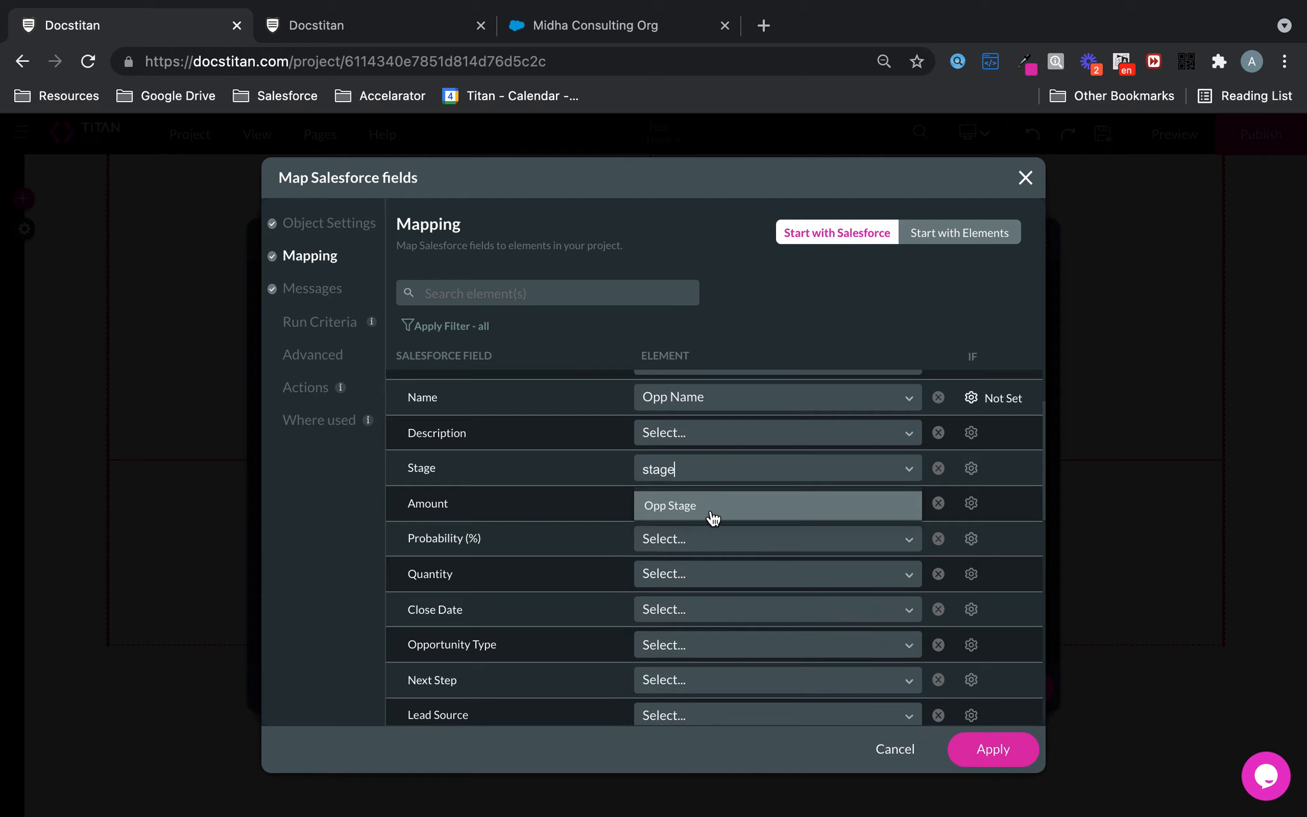
{"action": "left_click", "coordinate": [709, 513]}
- Map the Salesforce Close Date field to the date range field's End Date
{"action": "scroll", "coordinate": [557, 589], "scroll_direction": "down", "scroll_amount": 3}
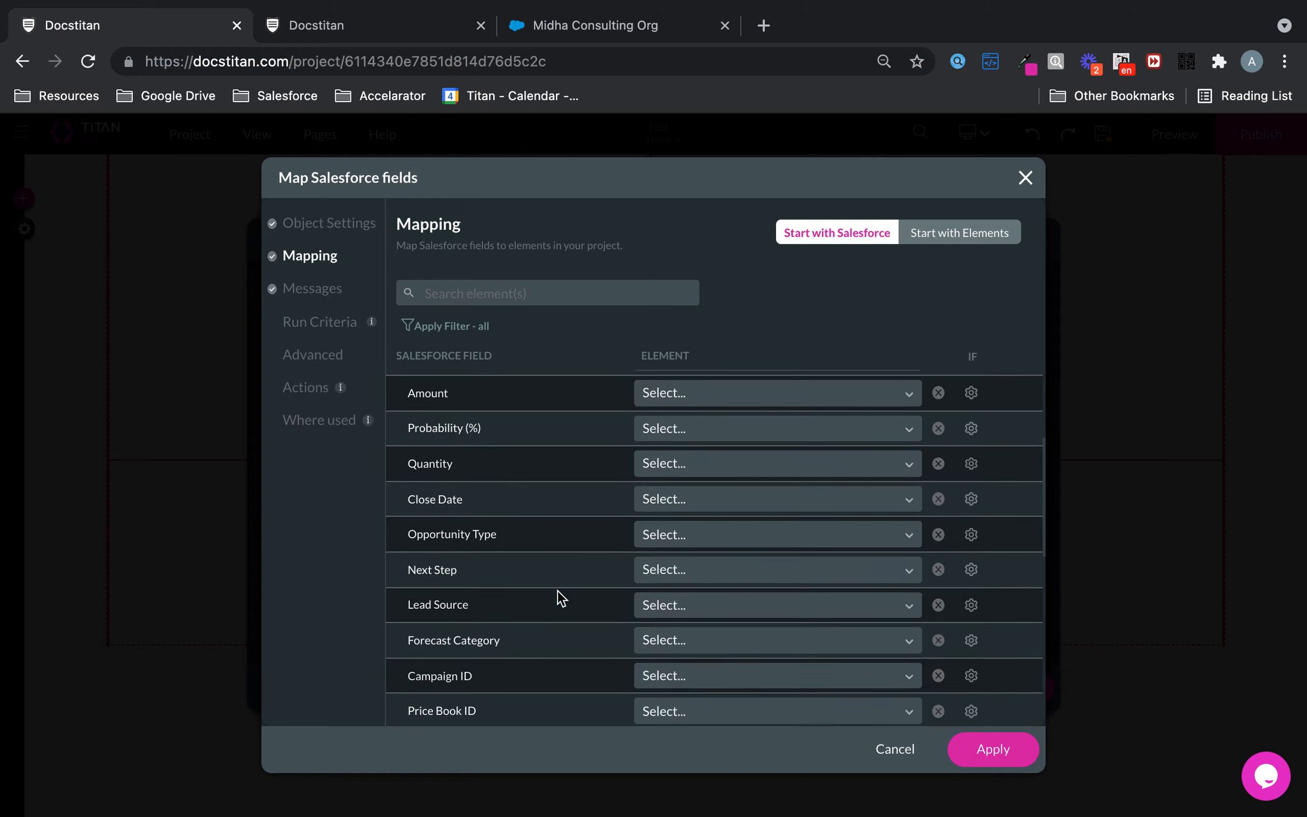
{"action": "left_click", "coordinate": [700, 492]}
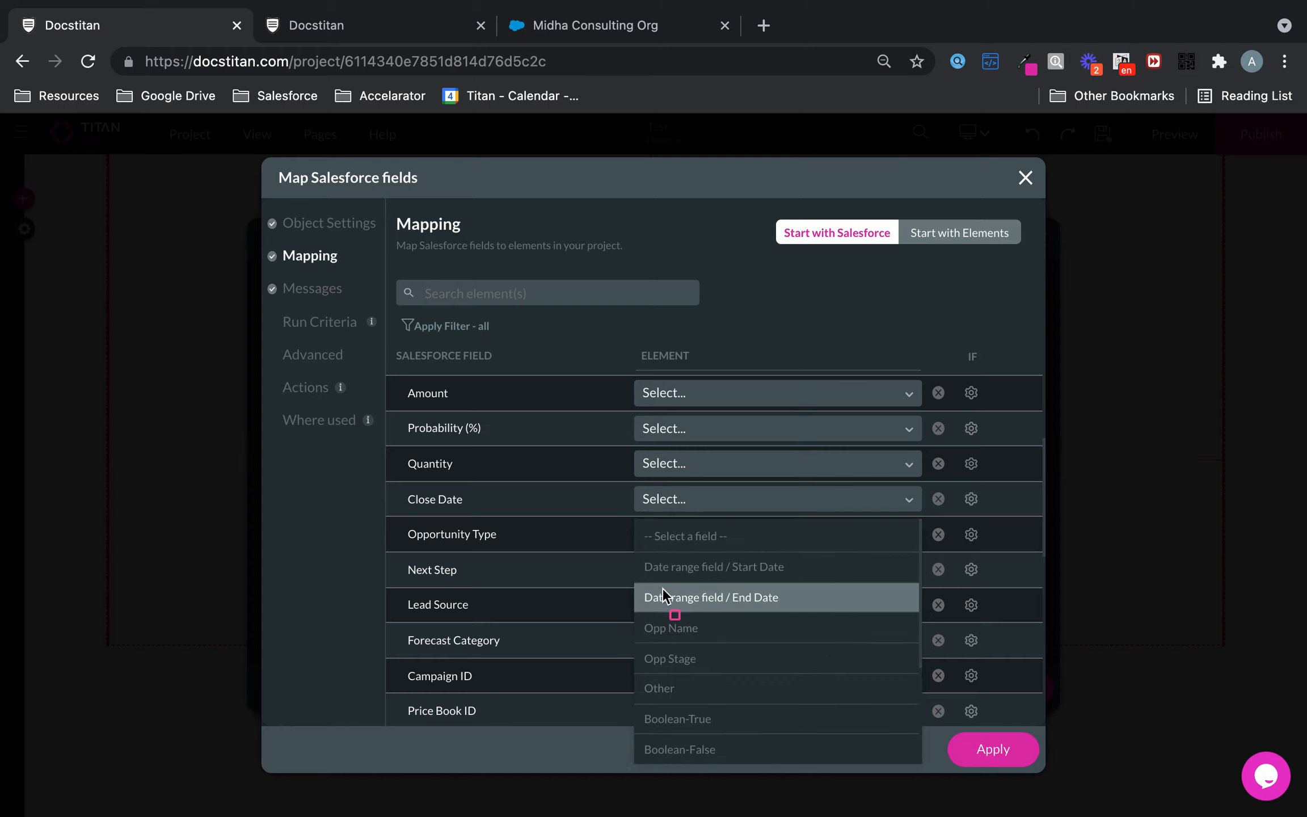
{"action": "mouse_move", "coordinate": [637, 581]}
{"action": "left_mouse_down"}
{"action": "mouse_move", "coordinate": [777, 583]}
{"action": "mouse_move", "coordinate": [917, 611]}
{"action": "left_mouse_up"}
{"action": "key", "text": "Escape"}
{"action": "left_click", "coordinate": [737, 602]}
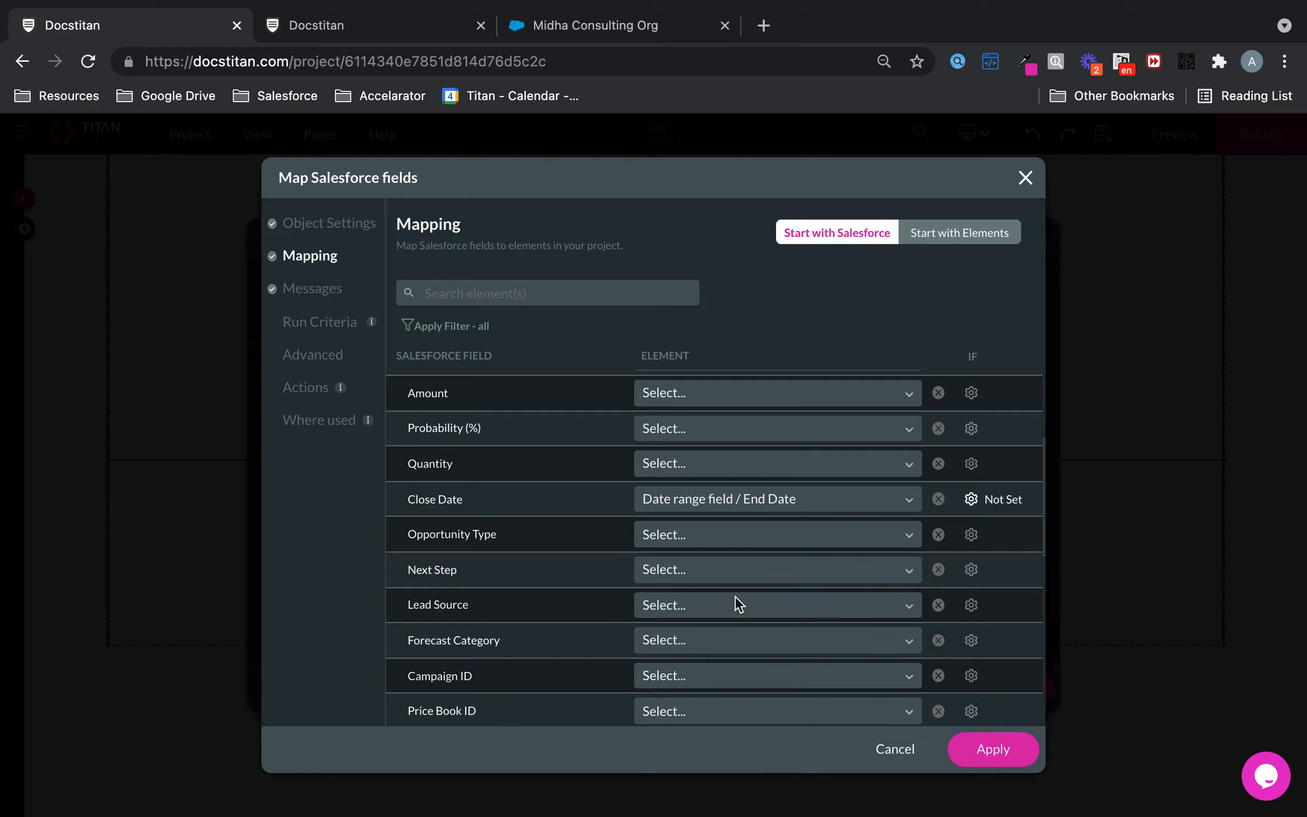
- Find the Opportunity Created Date field by searching for "crea" and map it to the date range field's Start Date
{"action": "left_click", "coordinate": [546, 299]}
{"action": "type", "text": "crea"}
{"action": "left_click", "coordinate": [694, 429]}
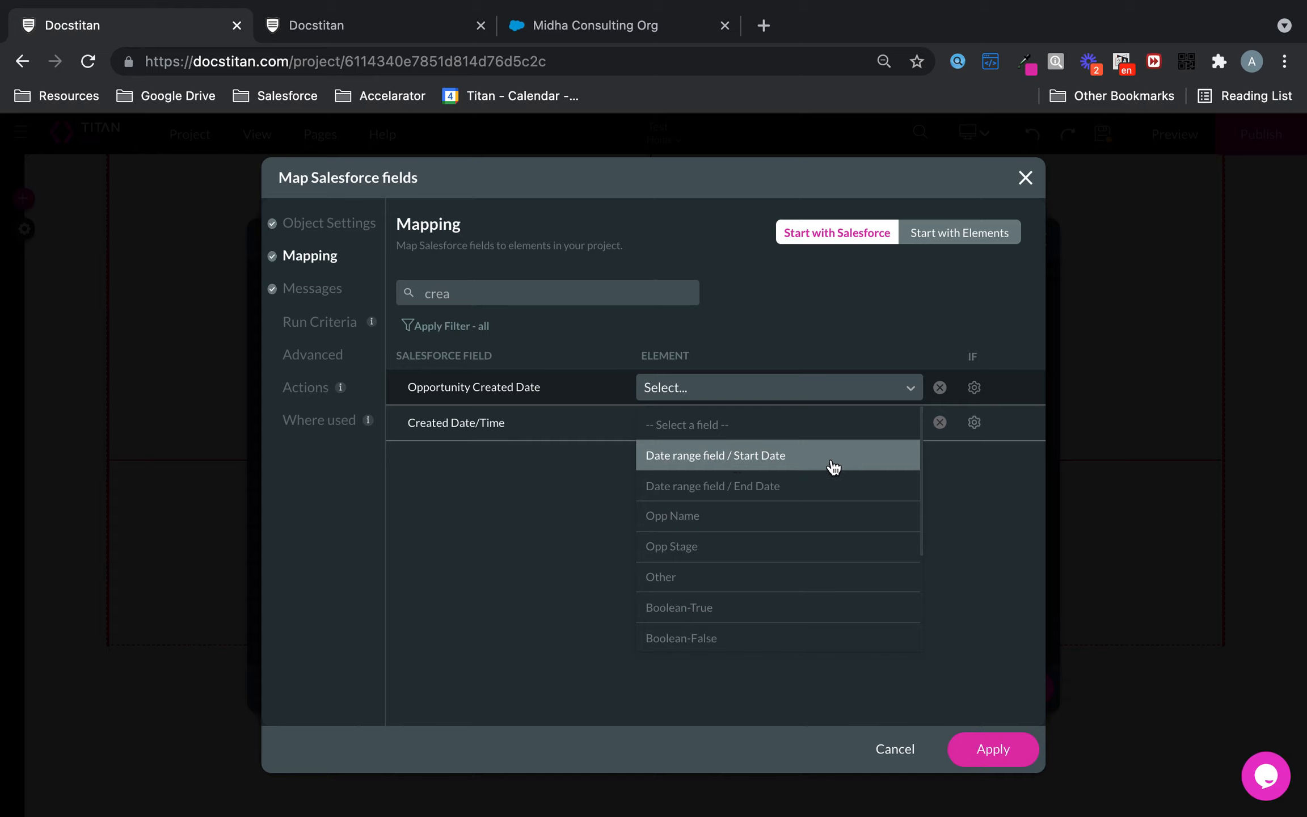
{"action": "left_click_drag", "start_coordinate": [634, 442], "coordinate": [924, 470]}
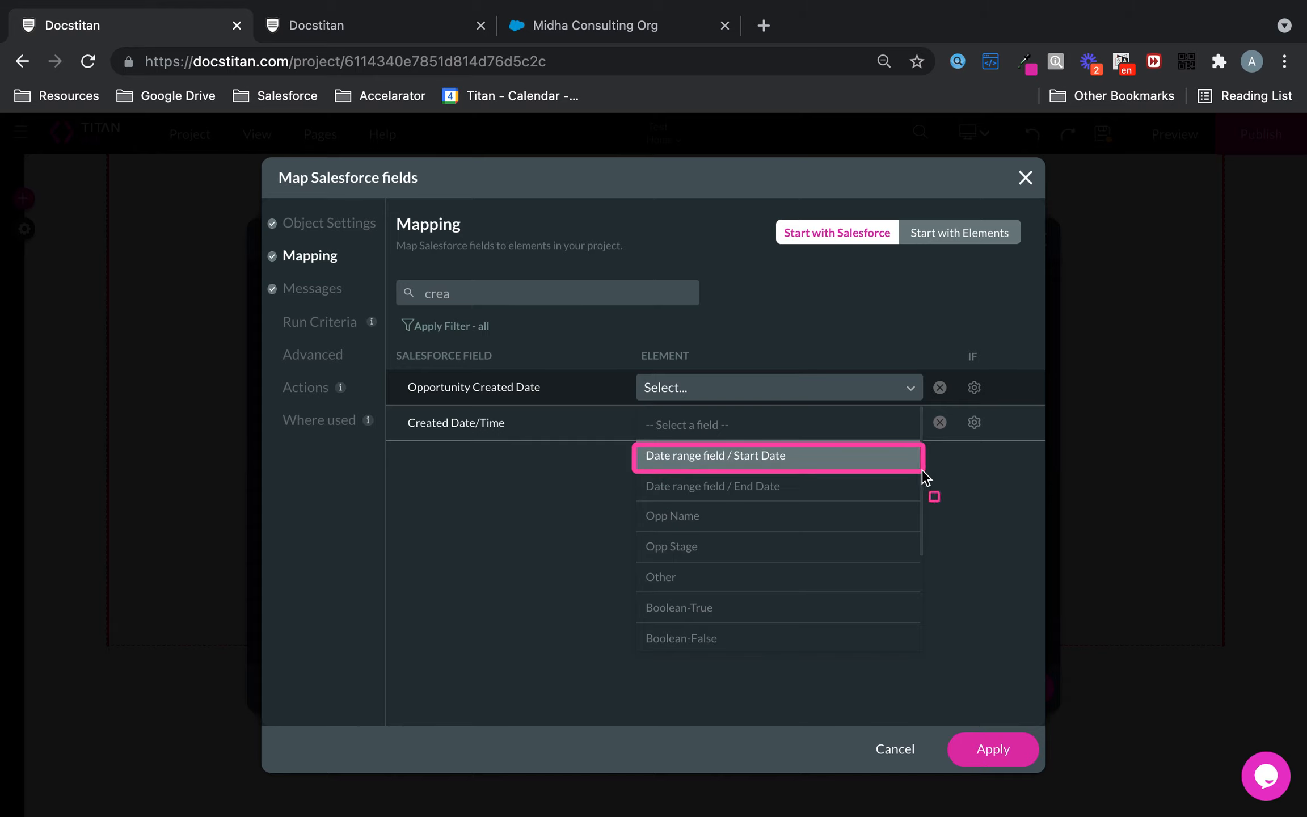
{"action": "left_click", "coordinate": [845, 460]}
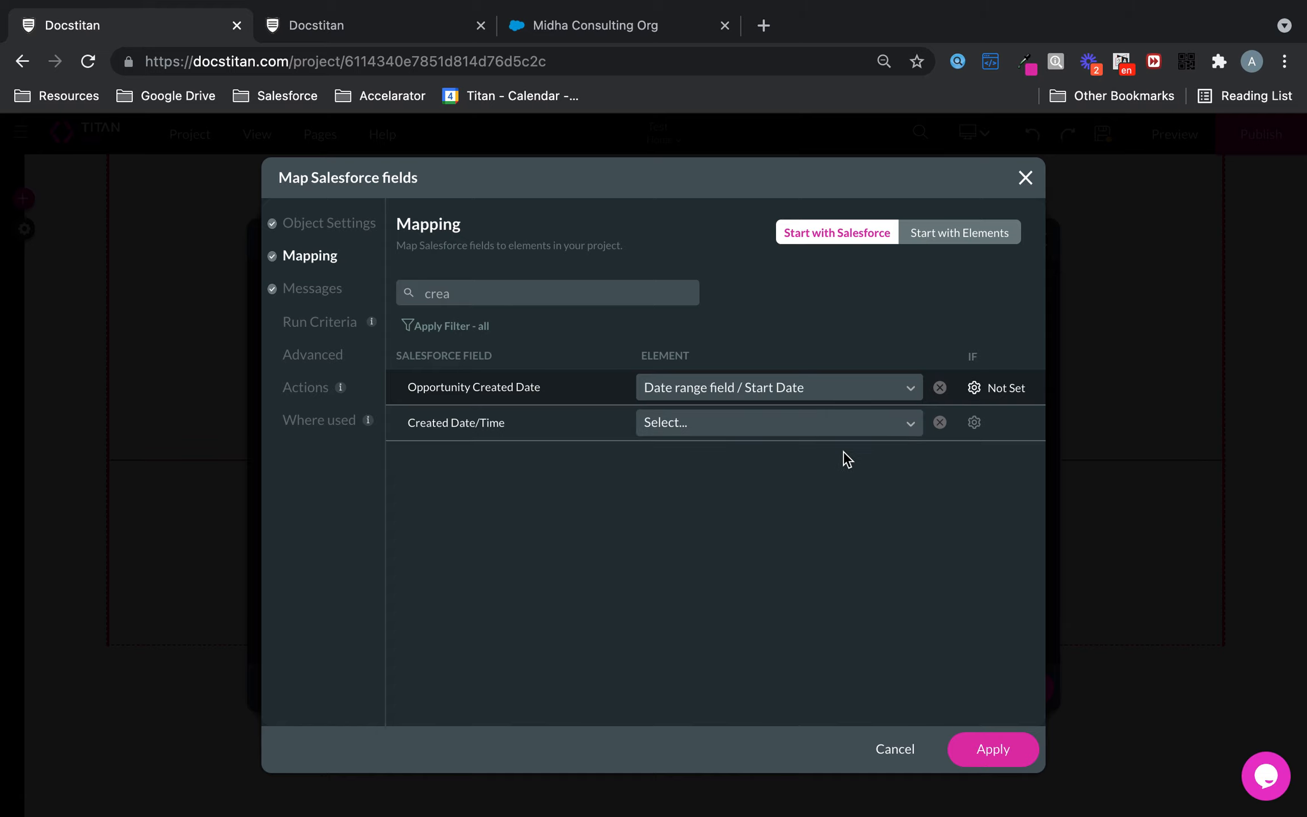
- Filter the mapping list to mapped fields only and clear the search text
{"action": "left_click", "coordinate": [488, 328]}
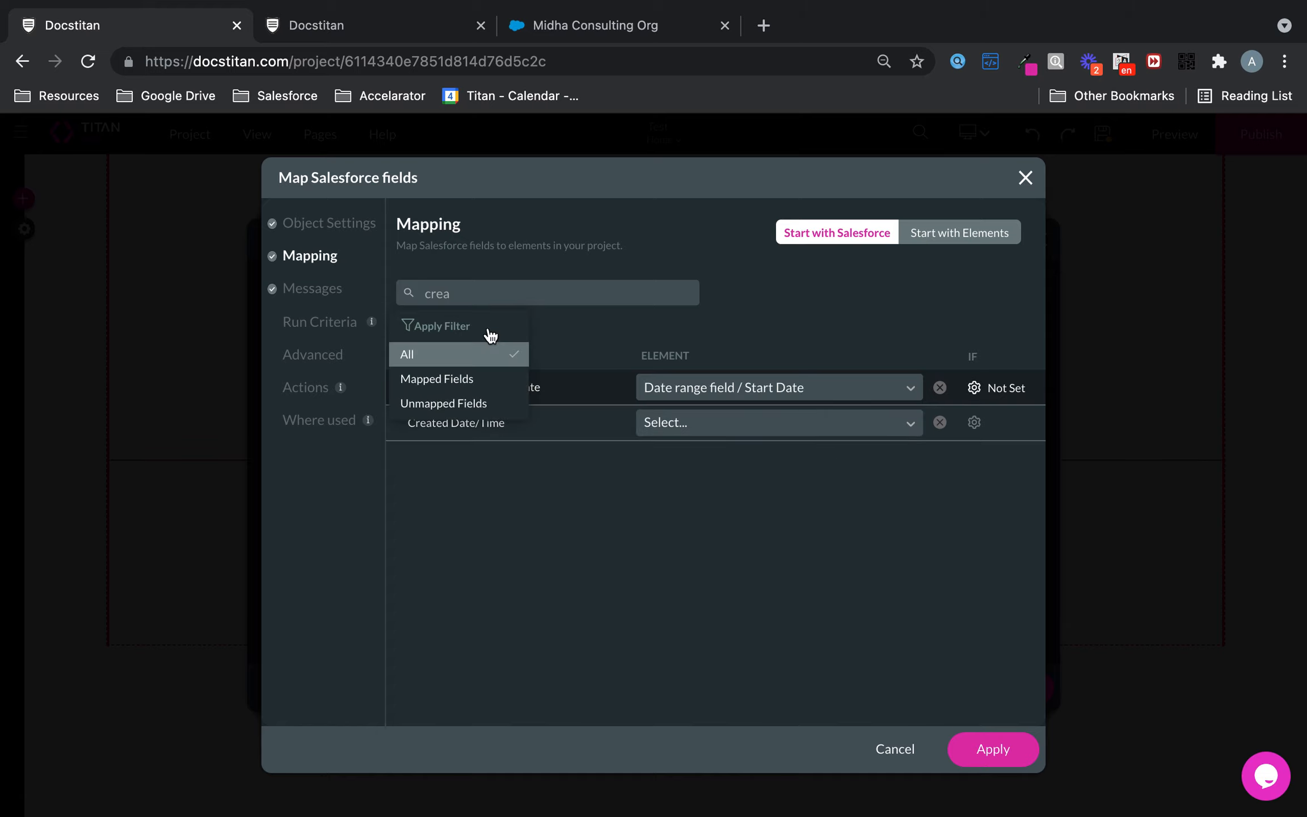
{"action": "left_click", "coordinate": [460, 381]}
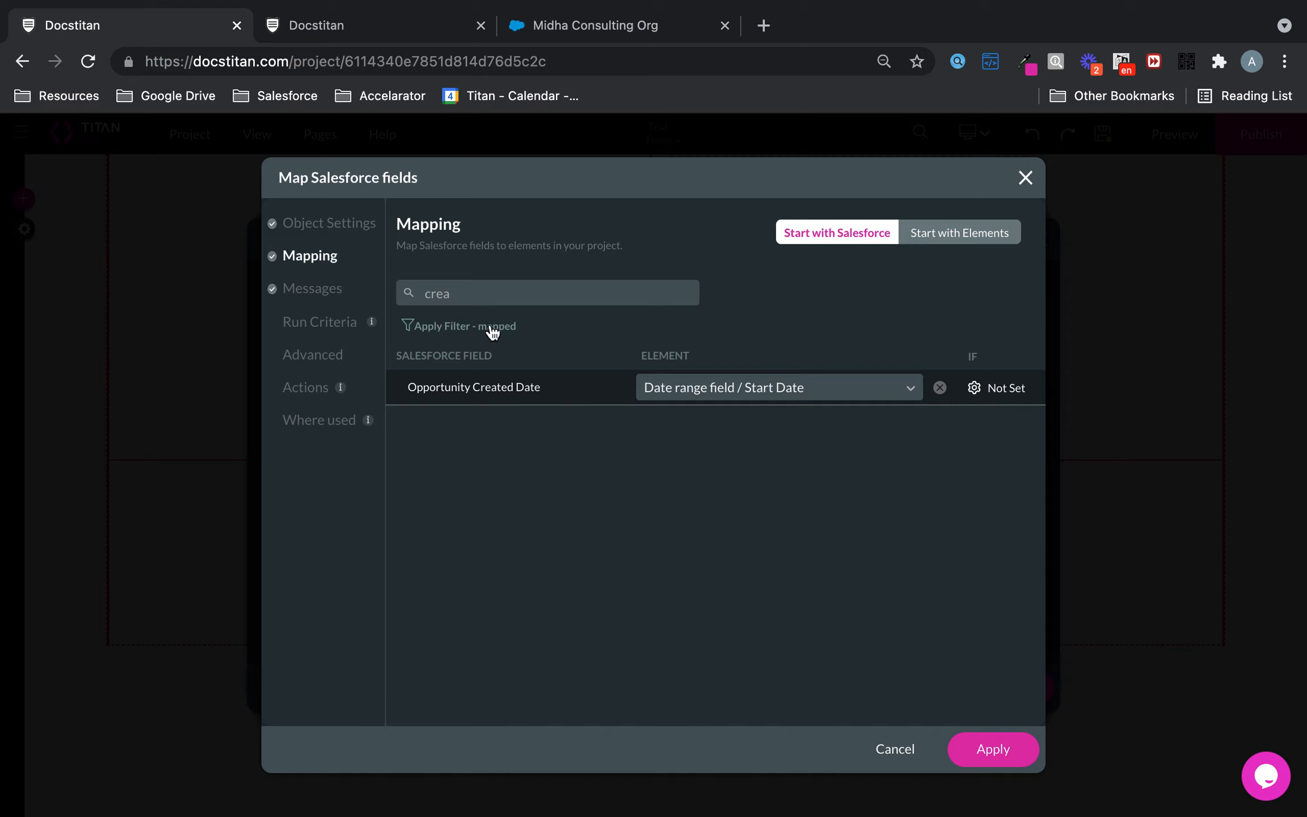
{"action": "key", "text": "BackSpace"}
{"action": "key", "text": "BackSpace"}
{"action": "key", "text": "BackSpace"}
{"action": "key", "text": "BackSpace"}
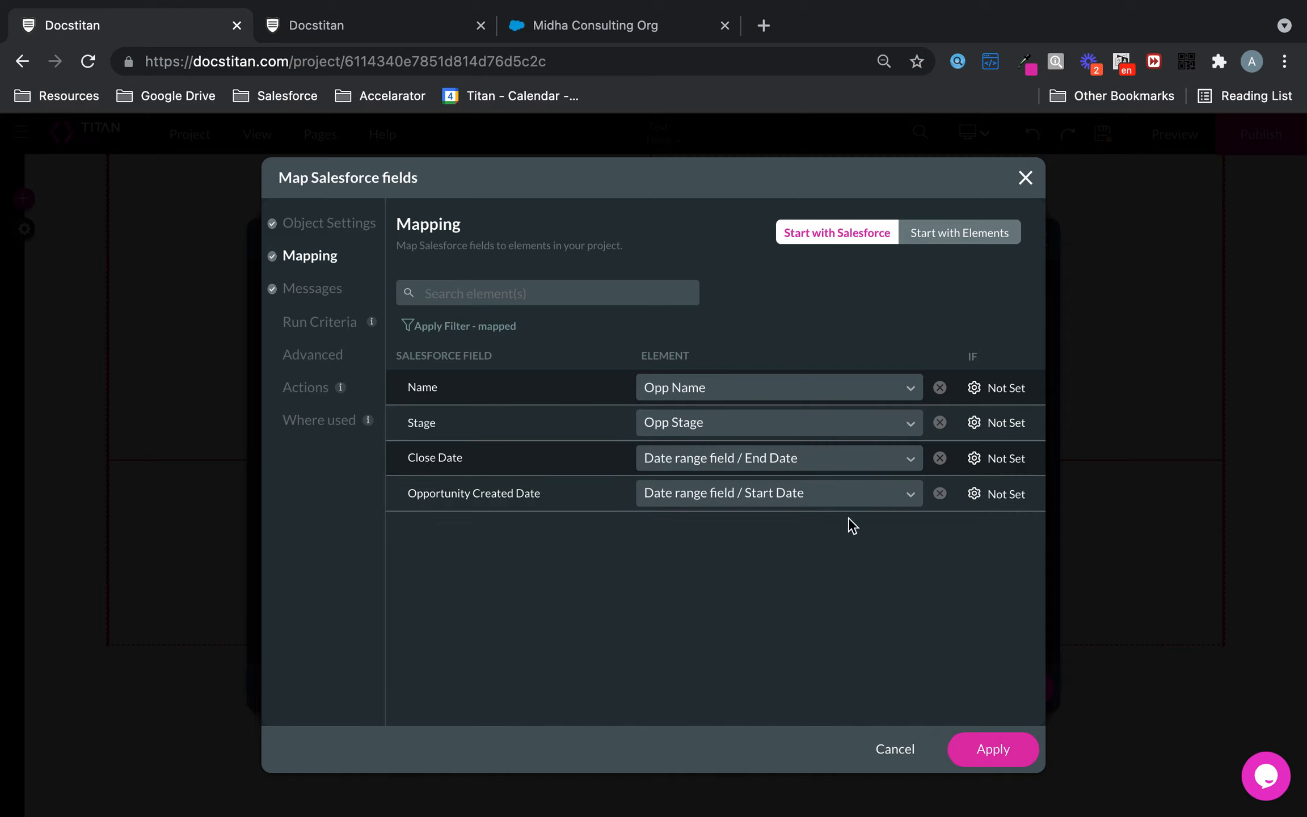
- Switch to Salesforce, examine the required fields in the Gym Membership opportunity's edit form, and return to the Titan field mapping
{"action": "left_click", "coordinate": [669, 22]}
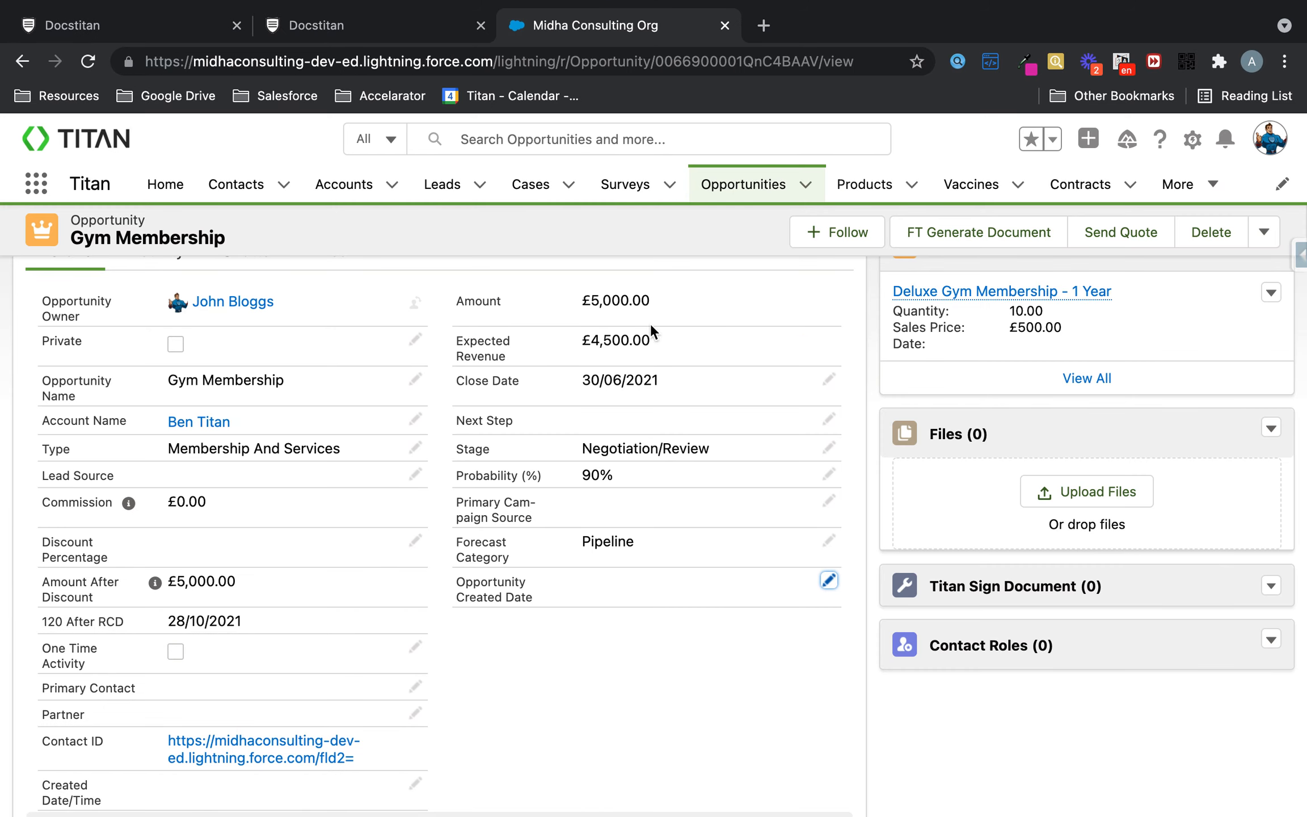
{"action": "scroll", "coordinate": [721, 369], "scroll_direction": "up", "scroll_amount": 4}
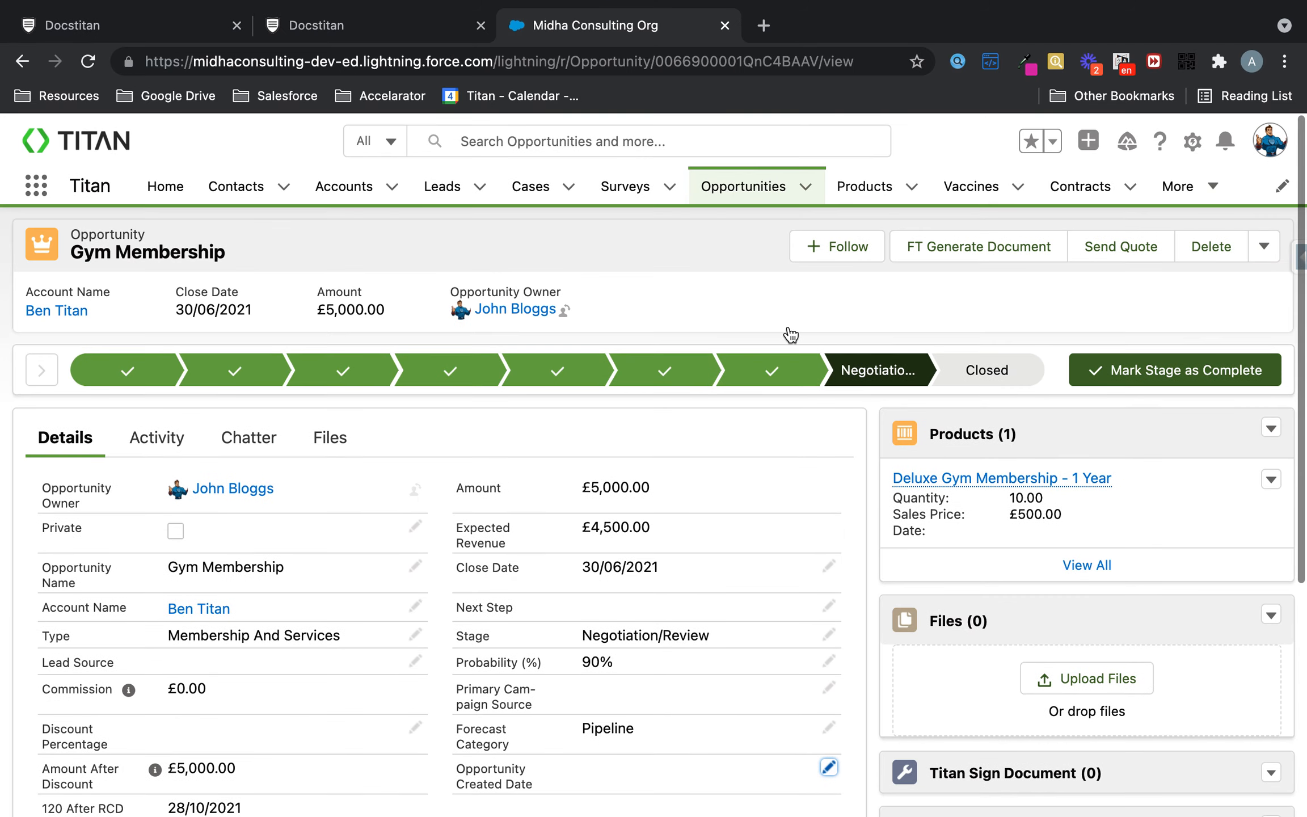
{"action": "left_click", "coordinate": [1262, 245]}
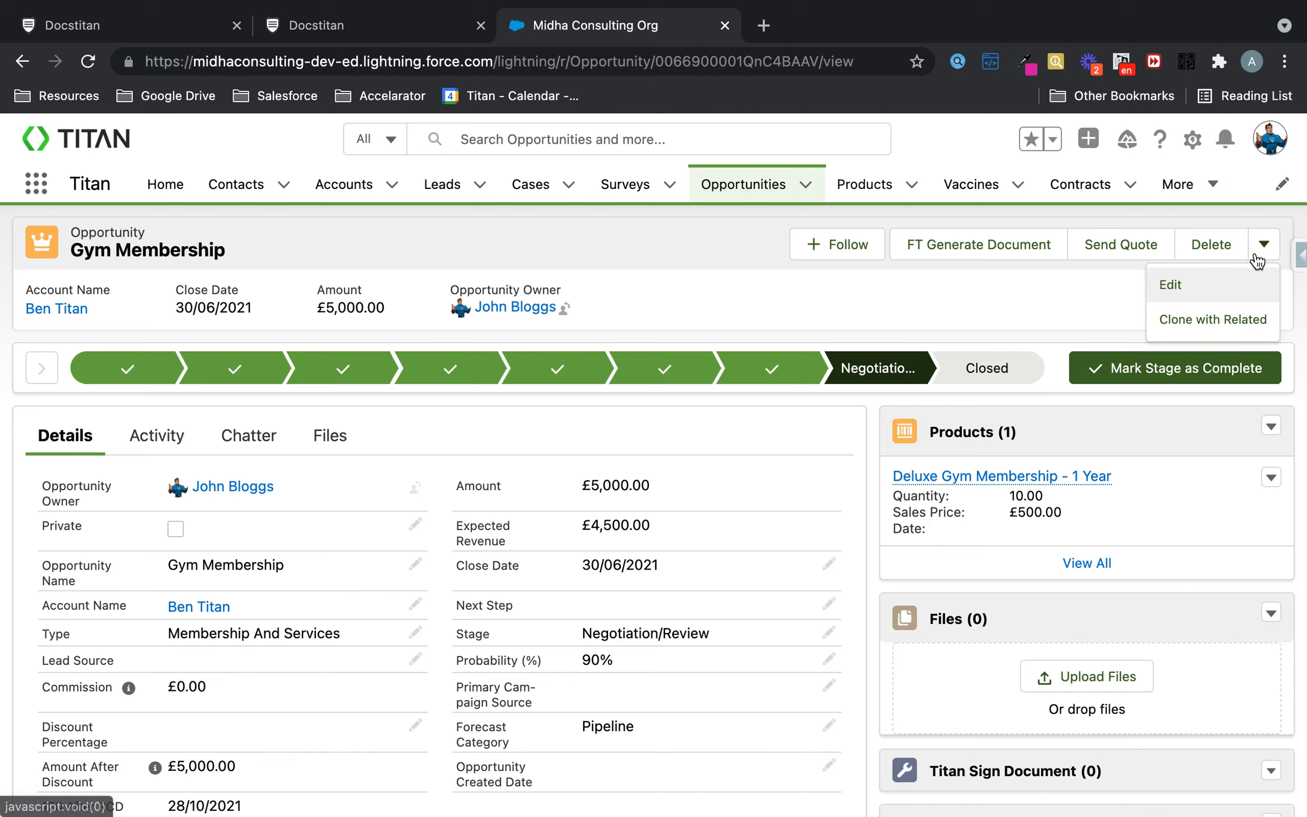
{"action": "left_click", "coordinate": [1177, 284]}
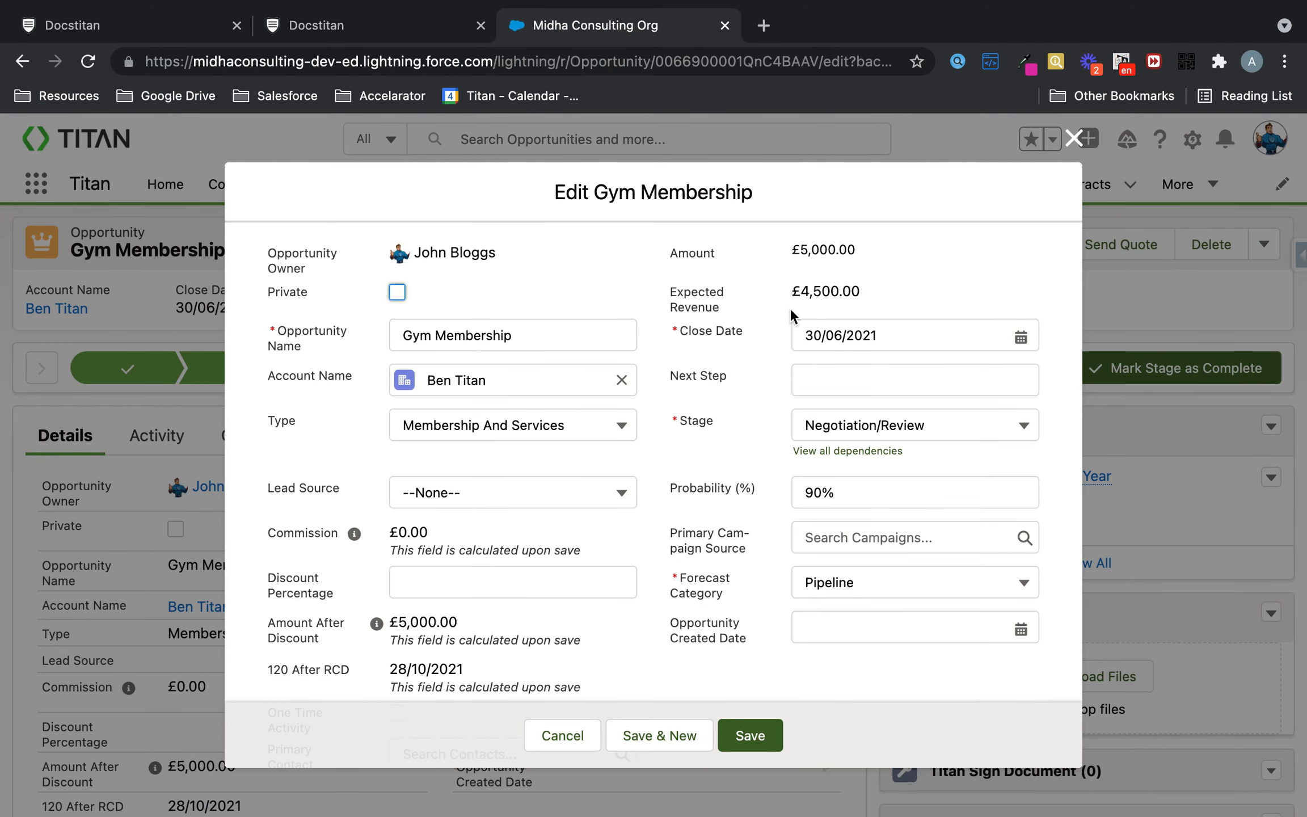
{"action": "scroll", "coordinate": [514, 444], "scroll_direction": "down", "scroll_amount": 3}
{"action": "scroll", "coordinate": [514, 444], "scroll_direction": "down", "scroll_amount": 3}
{"action": "scroll", "coordinate": [513, 444], "scroll_direction": "up", "scroll_amount": 5}
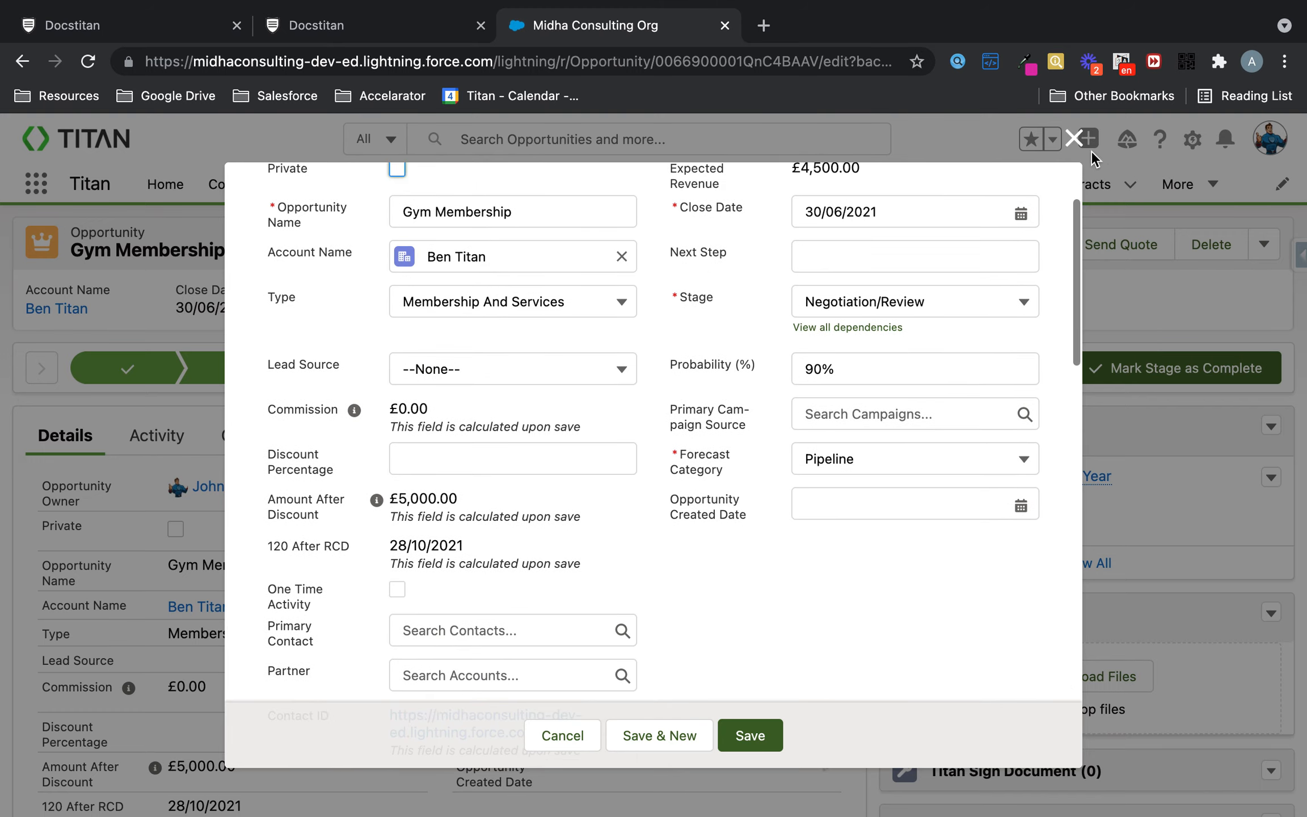
{"action": "left_click", "coordinate": [1075, 139]}
{"action": "left_click", "coordinate": [350, 22]}
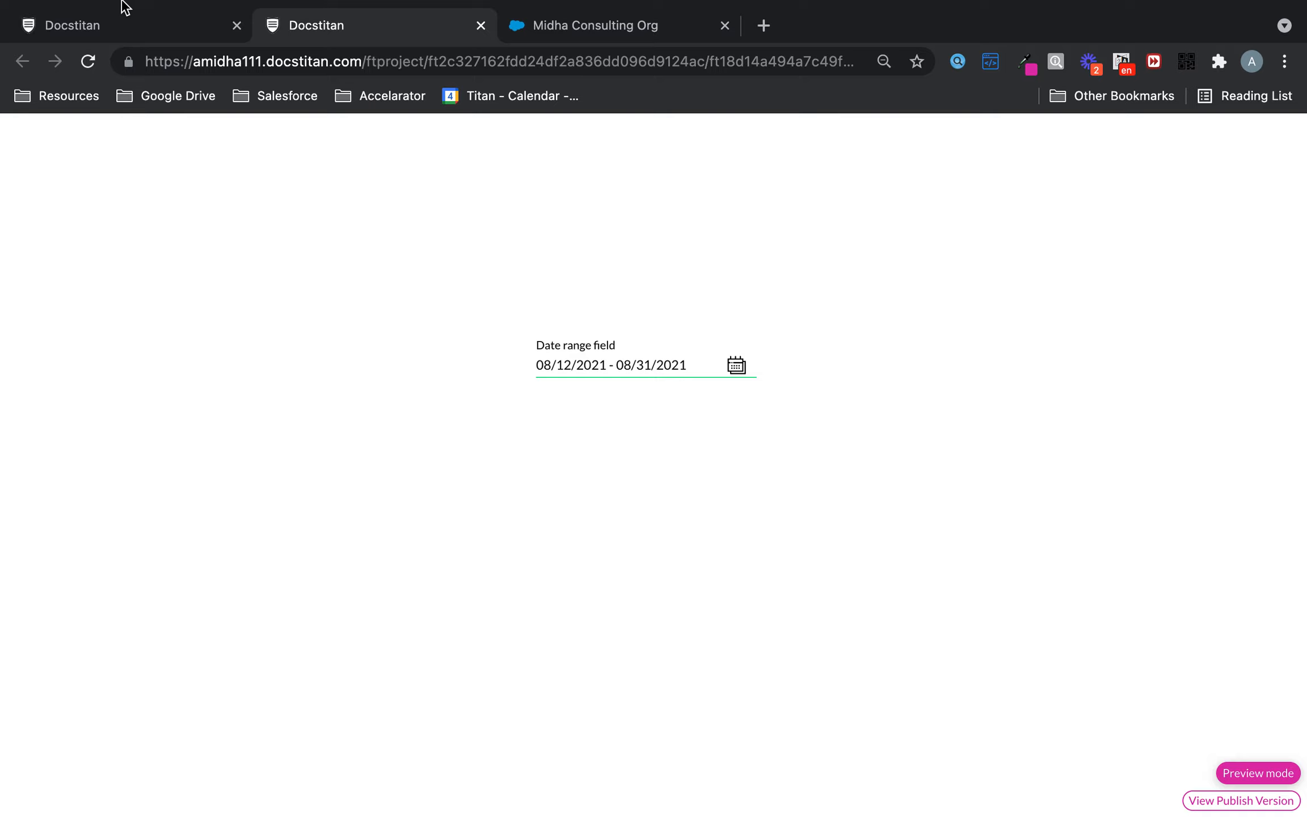
{"action": "left_click", "coordinate": [112, 16]}
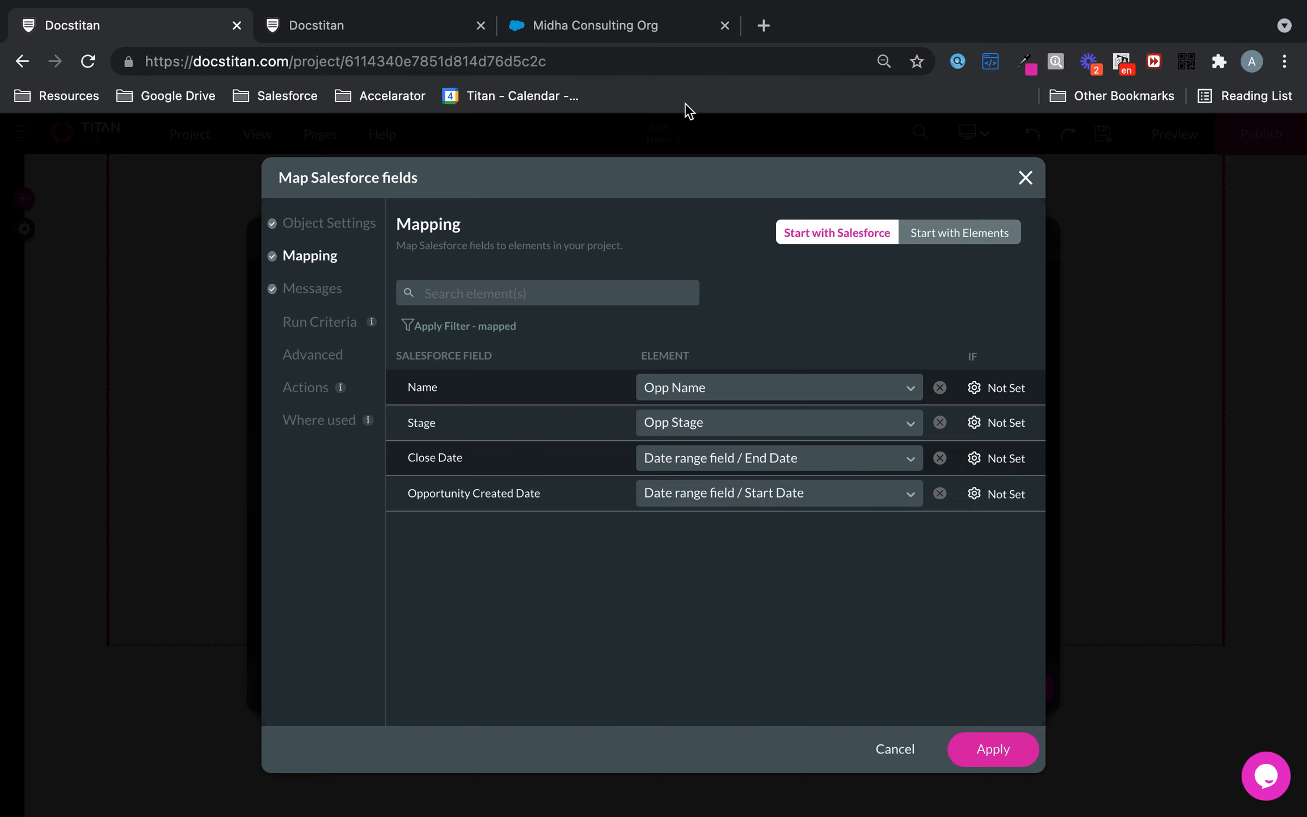
- Save the field mapping and assign the #1 Opportunity (create) push as the Create button's on-click action
{"action": "left_click", "coordinate": [987, 748]}
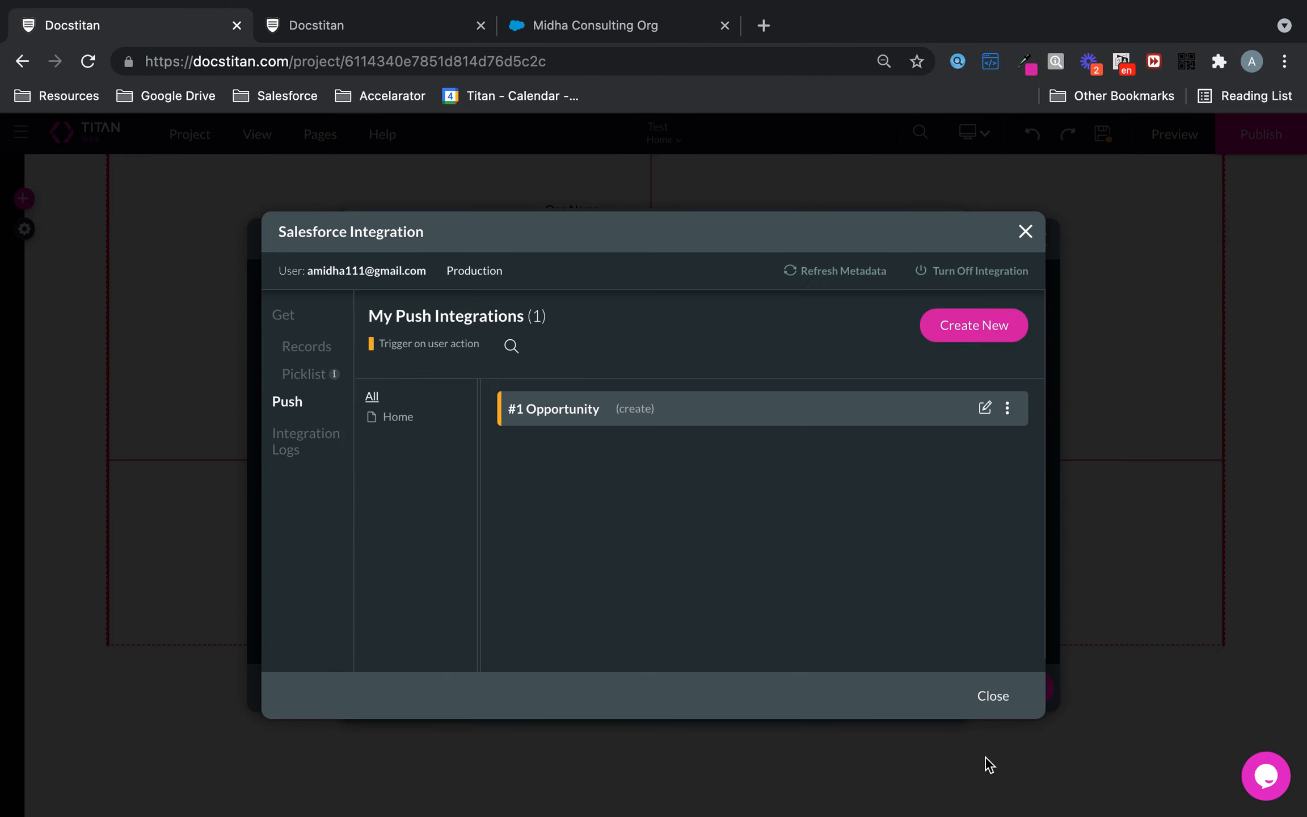
{"action": "left_click", "coordinate": [993, 698]}
{"action": "left_click", "coordinate": [788, 359]}
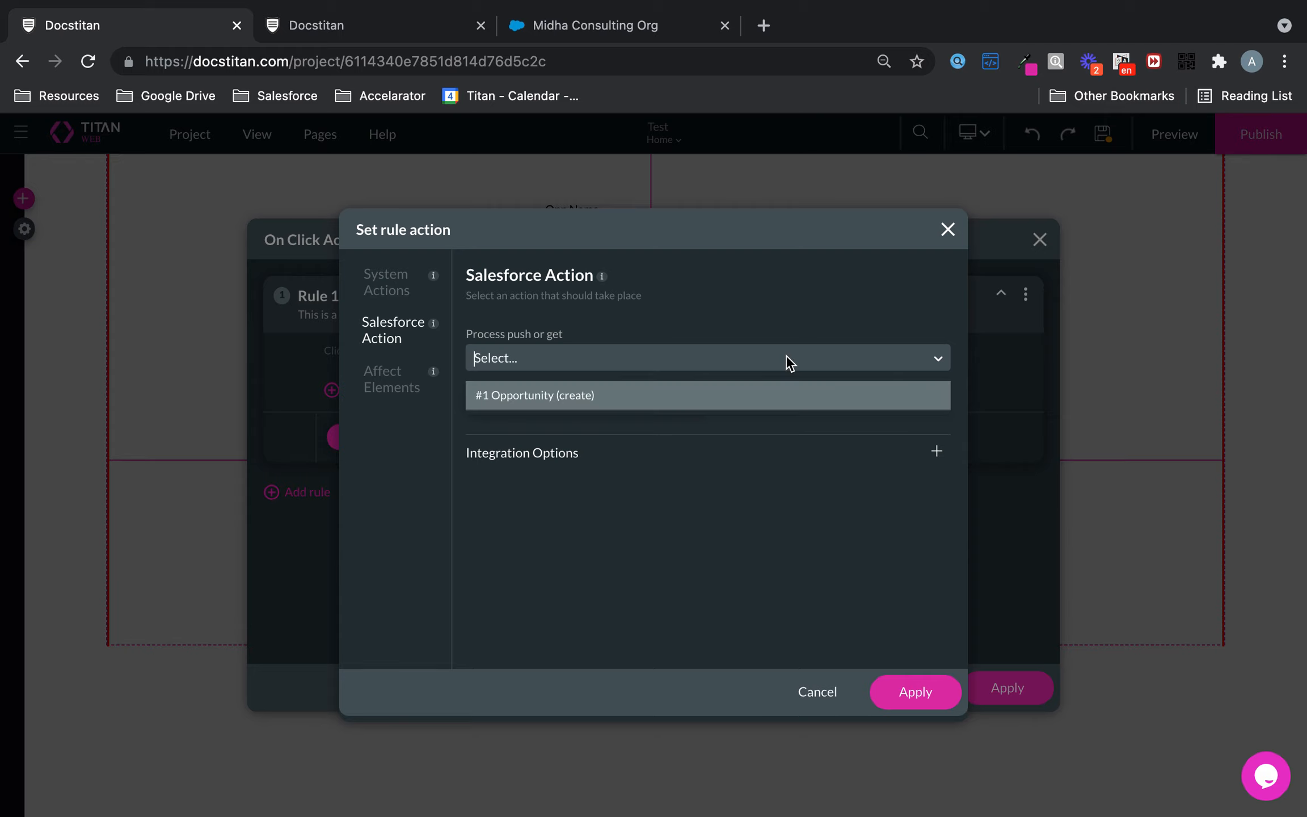
{"action": "left_click", "coordinate": [723, 397]}
{"action": "left_click", "coordinate": [916, 692]}
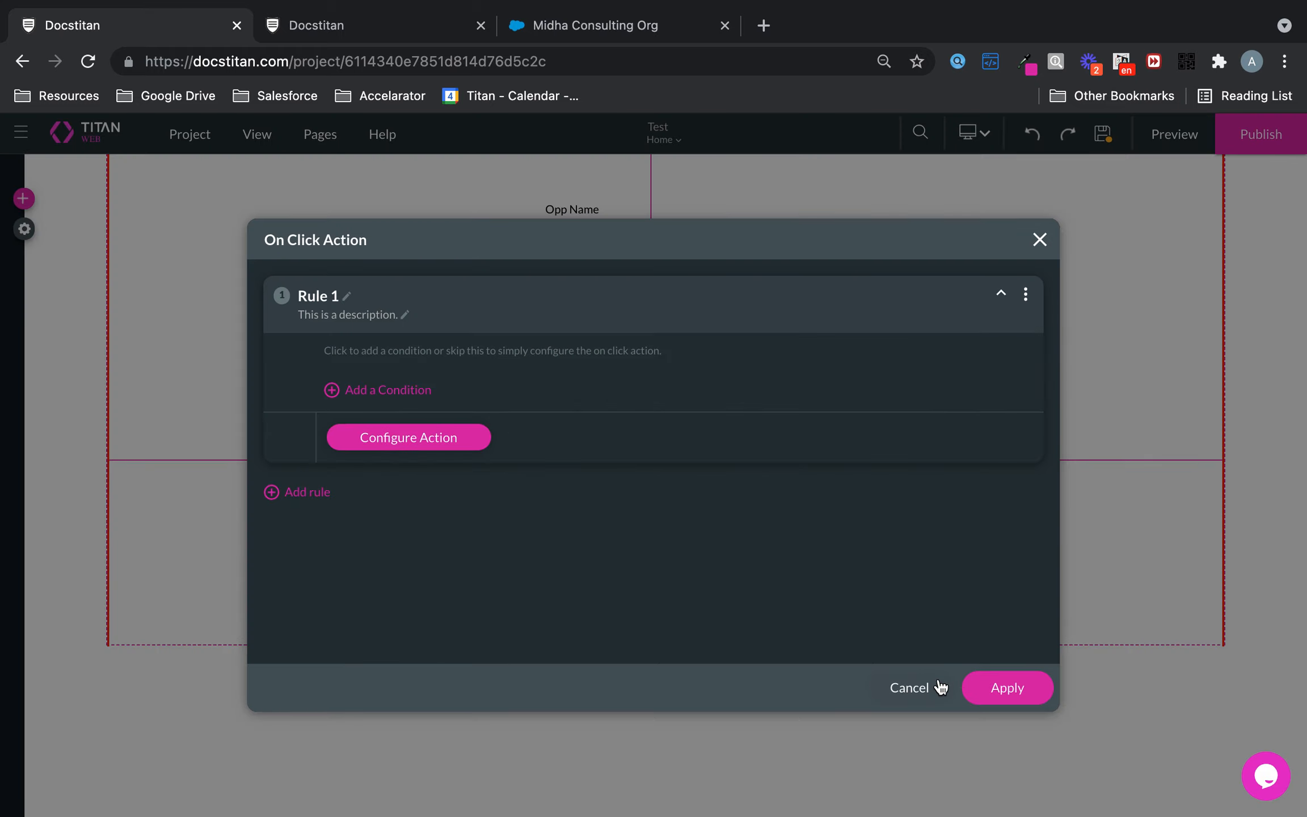
{"action": "left_click", "coordinate": [1014, 688]}
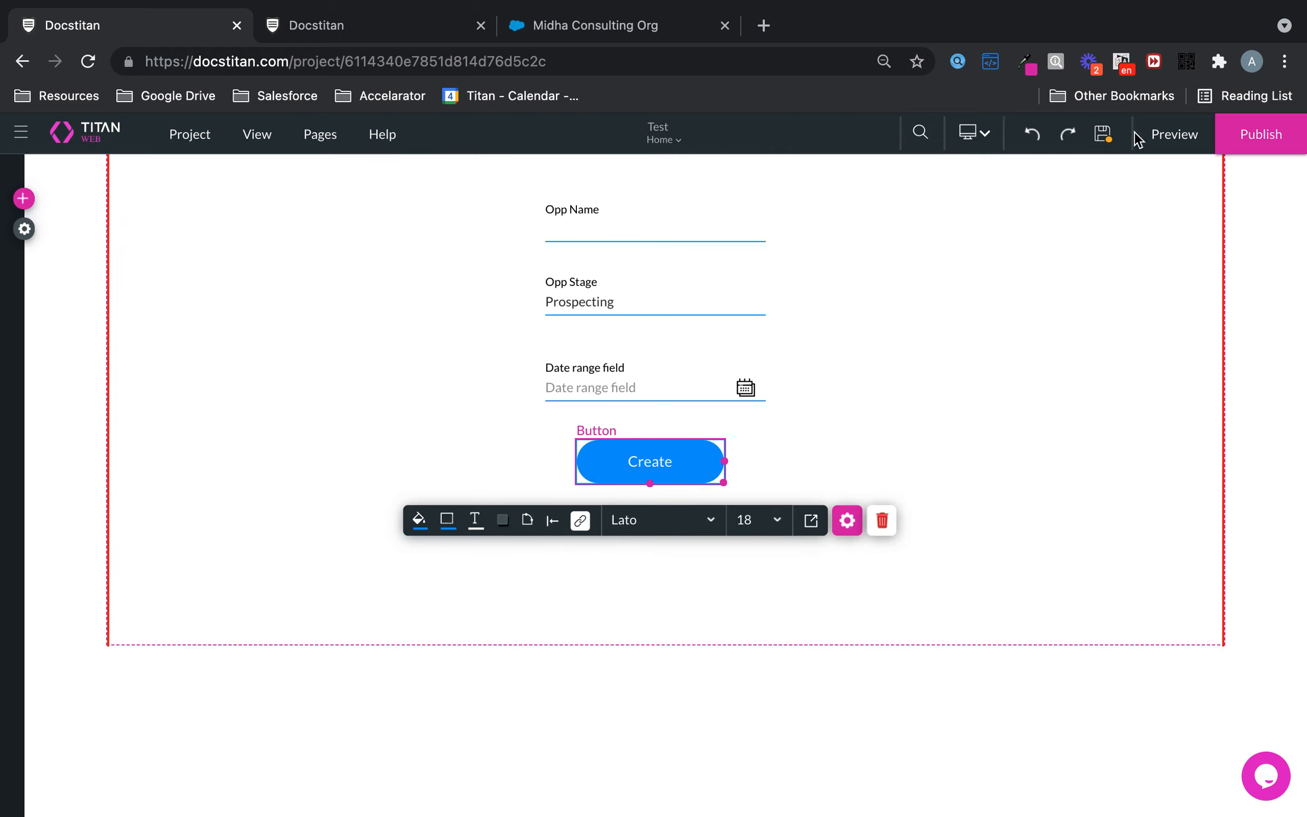
- Preview the form, closing the old preview, and enter Opp Date Range as the Opp Name
{"action": "left_click", "coordinate": [1170, 138]}
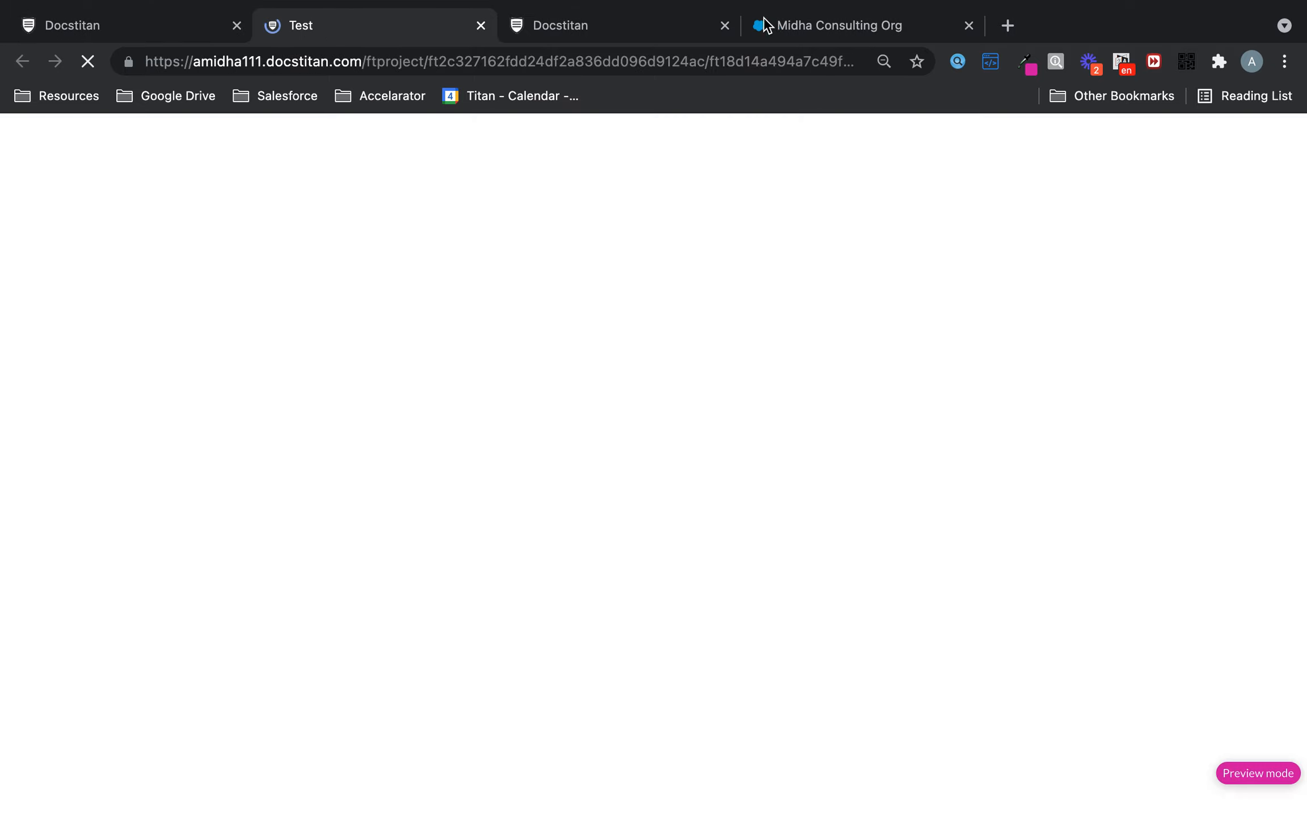
{"action": "left_click", "coordinate": [724, 25]}
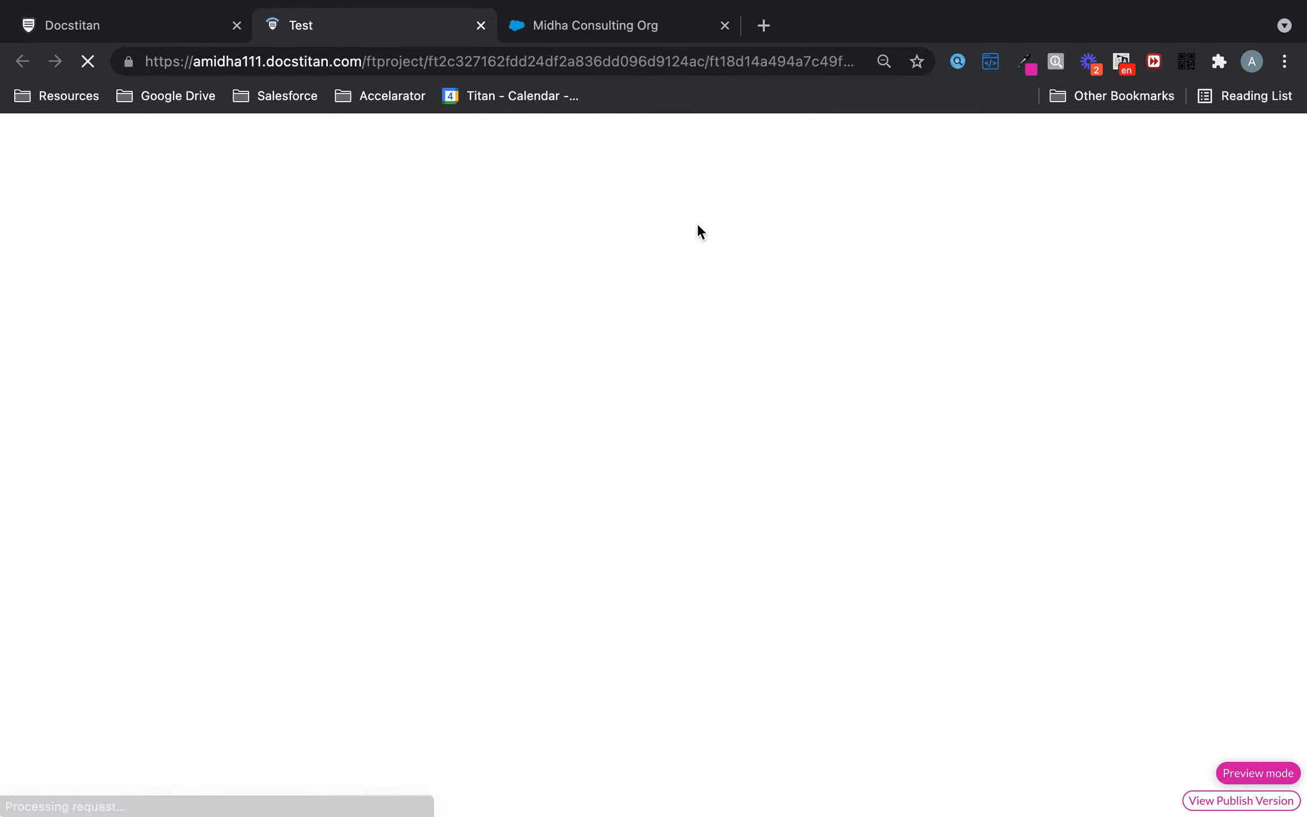
{"action": "left_click", "coordinate": [649, 195]}
{"action": "type", "text": "Opp"}
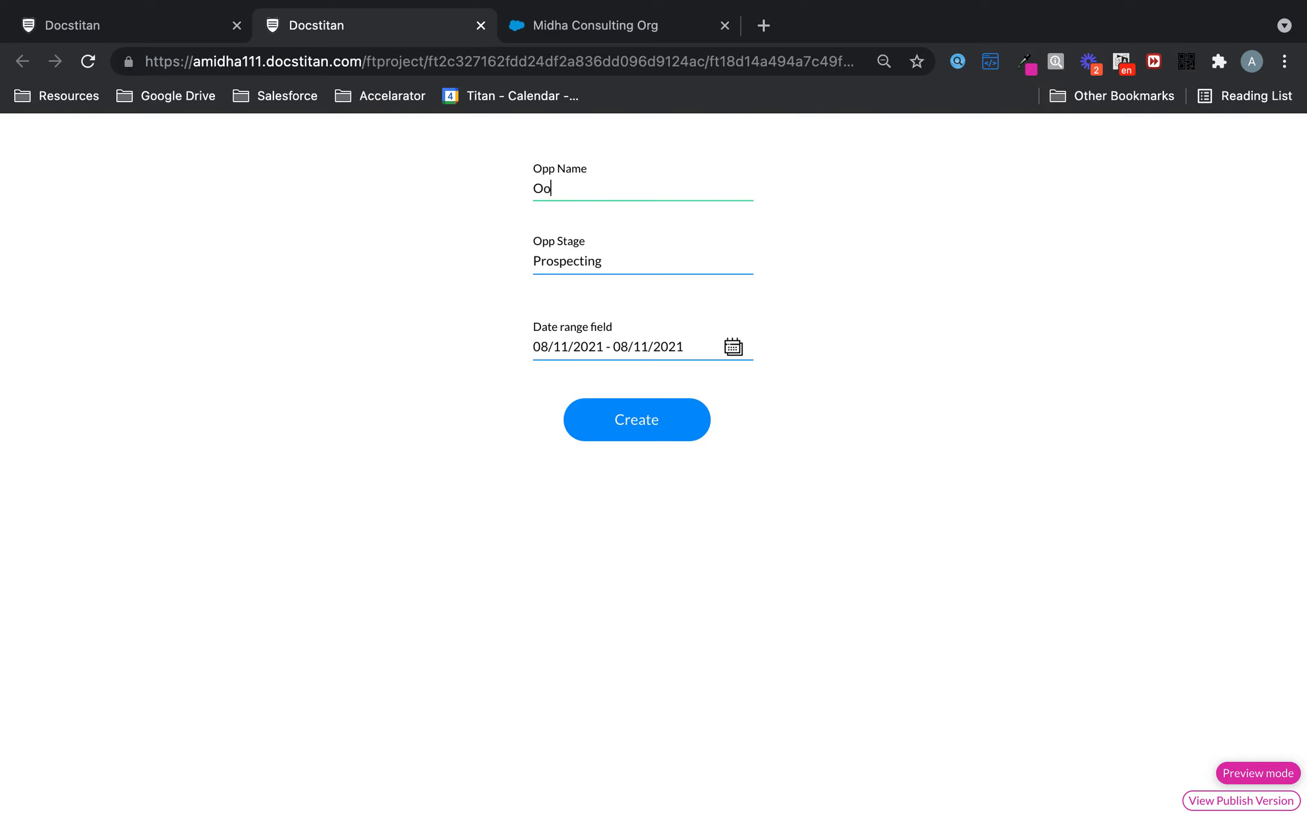
{"action": "key", "text": "BackSpace"}
{"action": "key", "text": "BackSpace"}
{"action": "type", "text": "pp Date Range"}
- Set the date range to Aug 1, 2021 through Aug 31, 2021 and submit the form to create the opportunity
{"action": "left_click", "coordinate": [734, 349]}
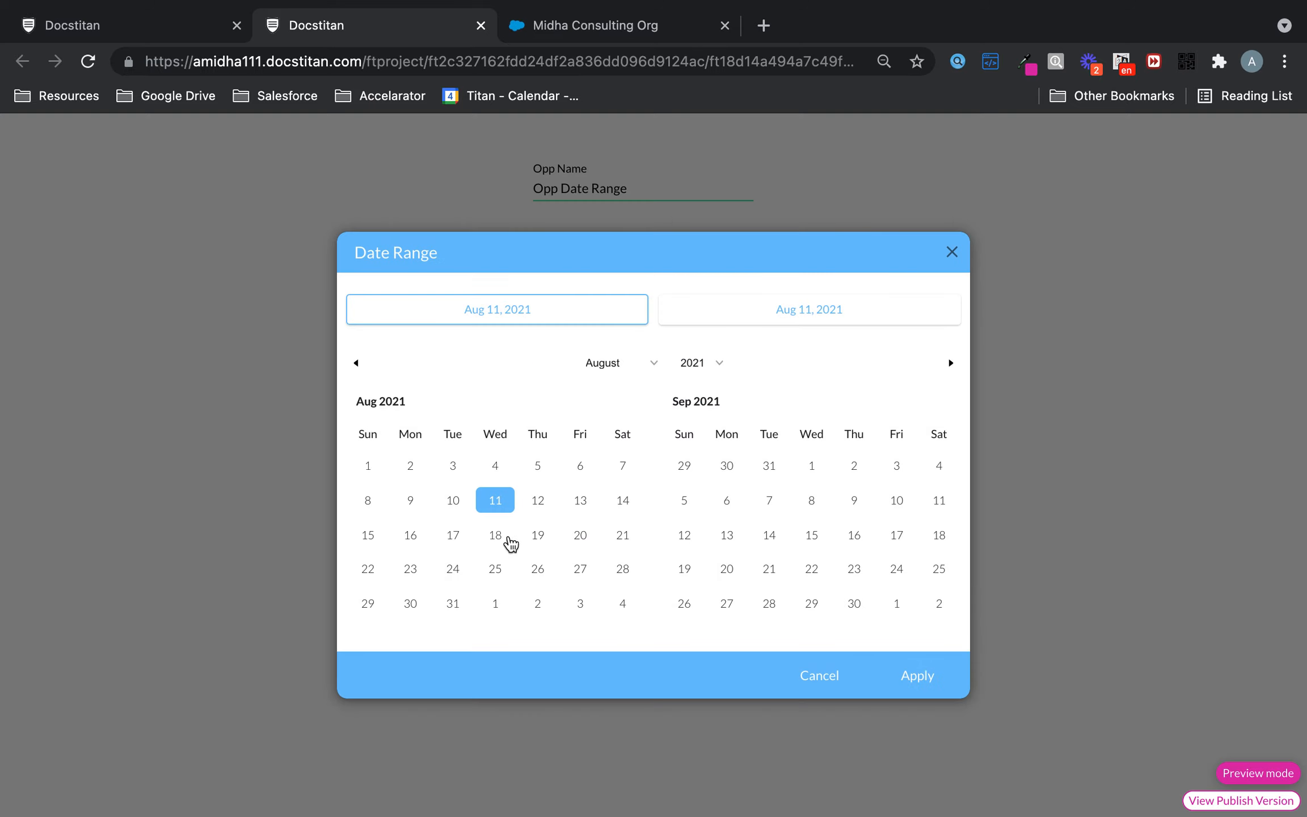
{"action": "left_click", "coordinate": [367, 468]}
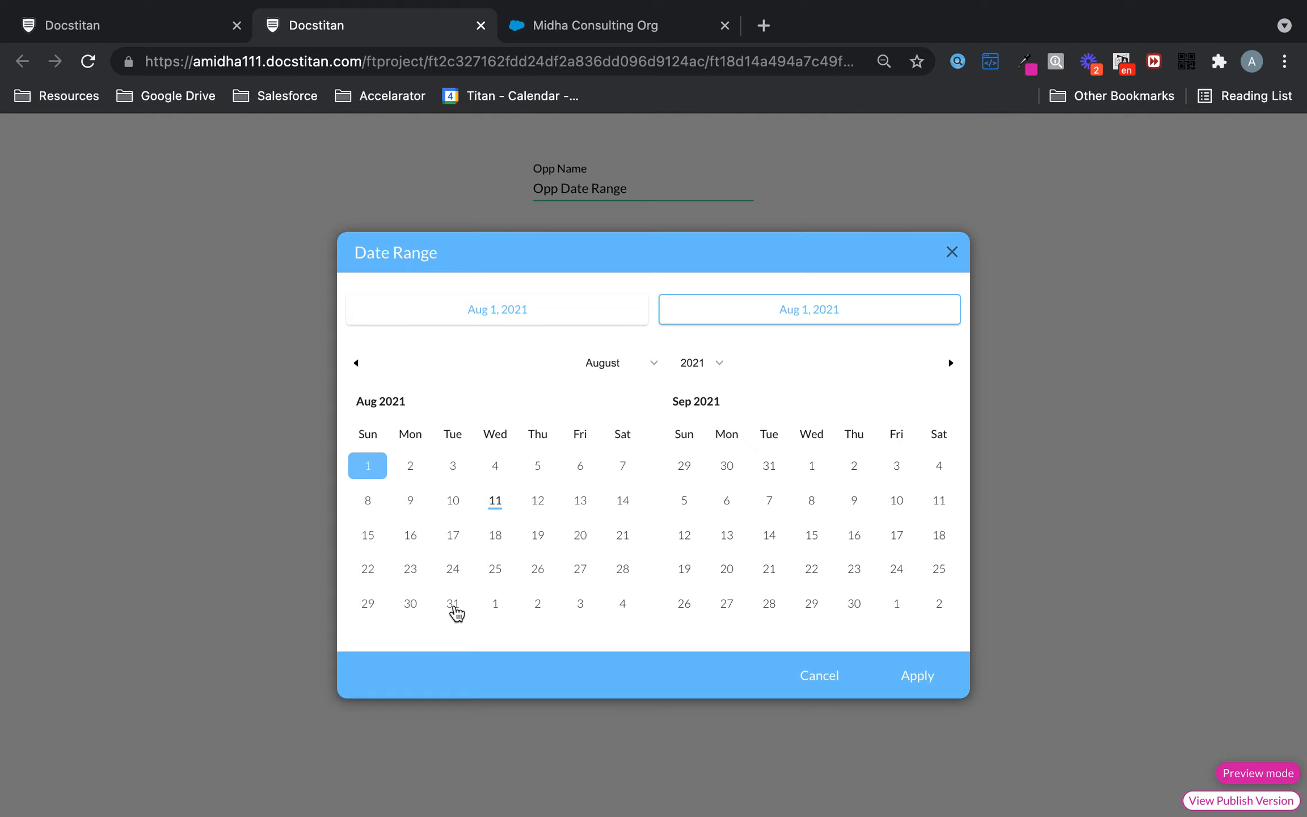
{"action": "left_click", "coordinate": [454, 607]}
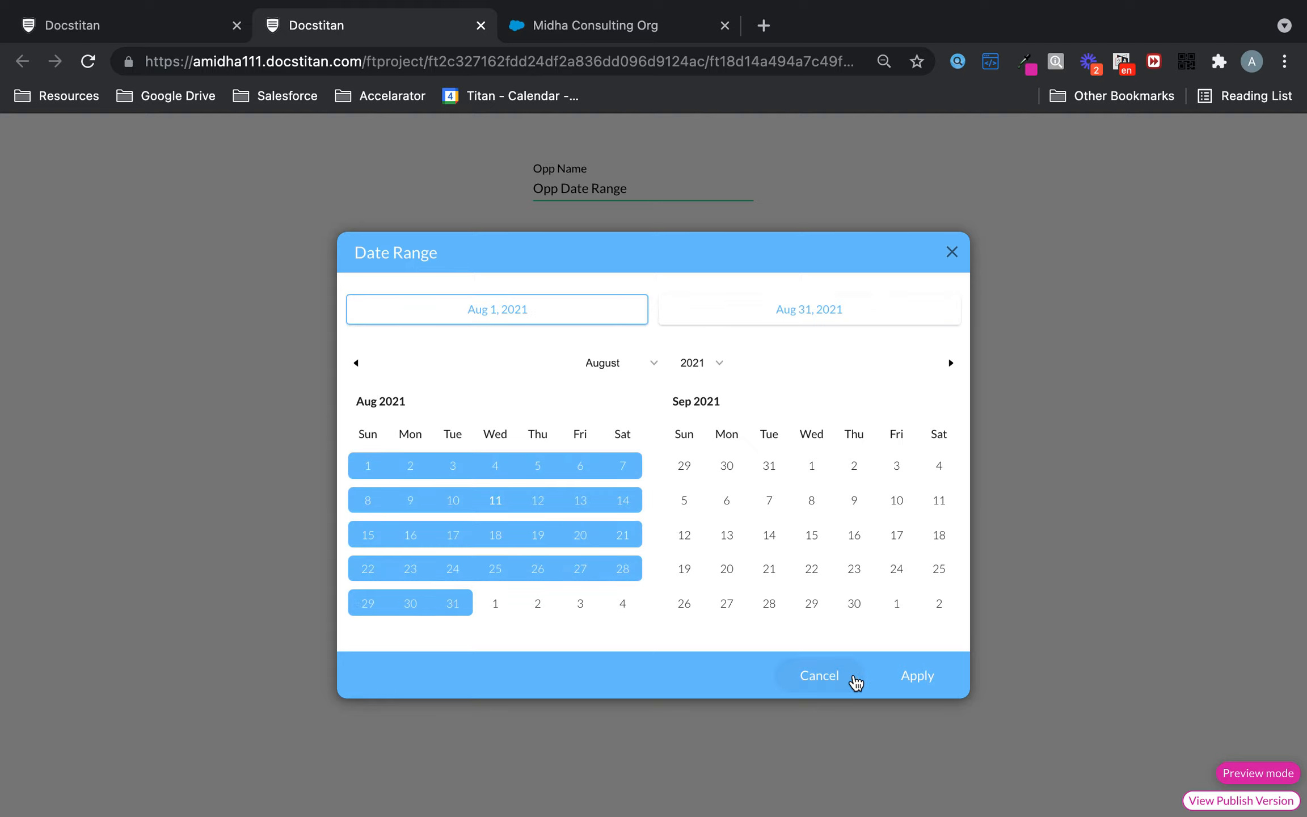
{"action": "left_click", "coordinate": [902, 677]}
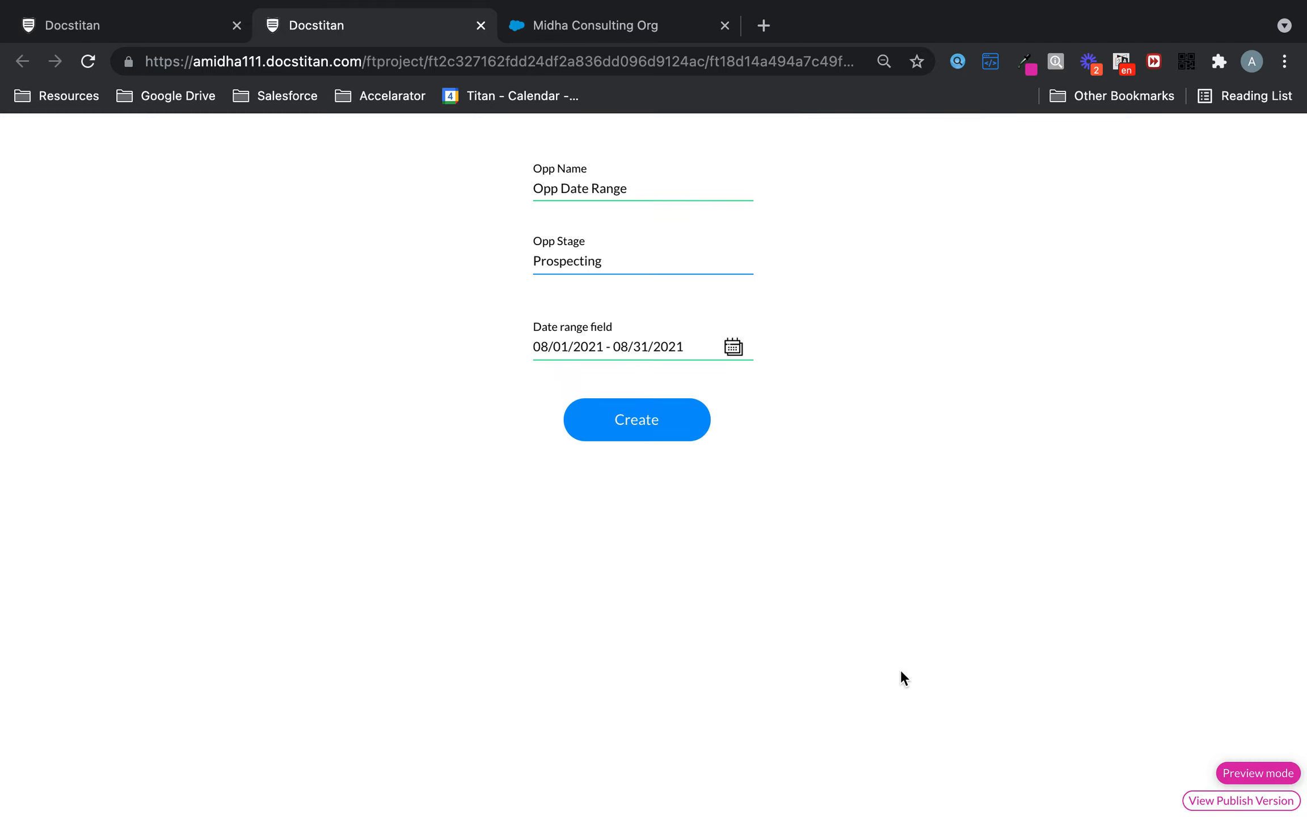
{"action": "left_click", "coordinate": [656, 412]}
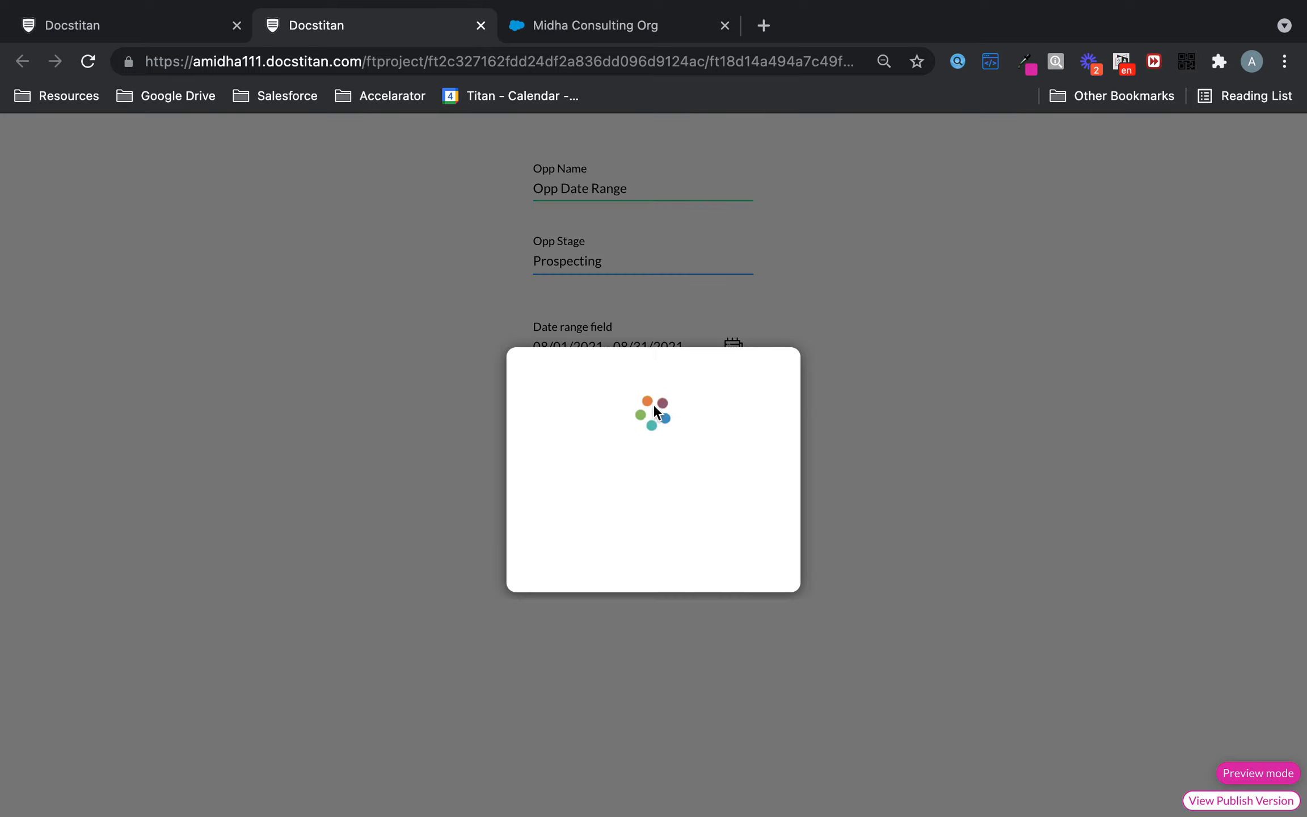
- Return to the Titan project, open the Salesforce integration logs in the project settings and refresh them
{"action": "left_click", "coordinate": [126, 30]}
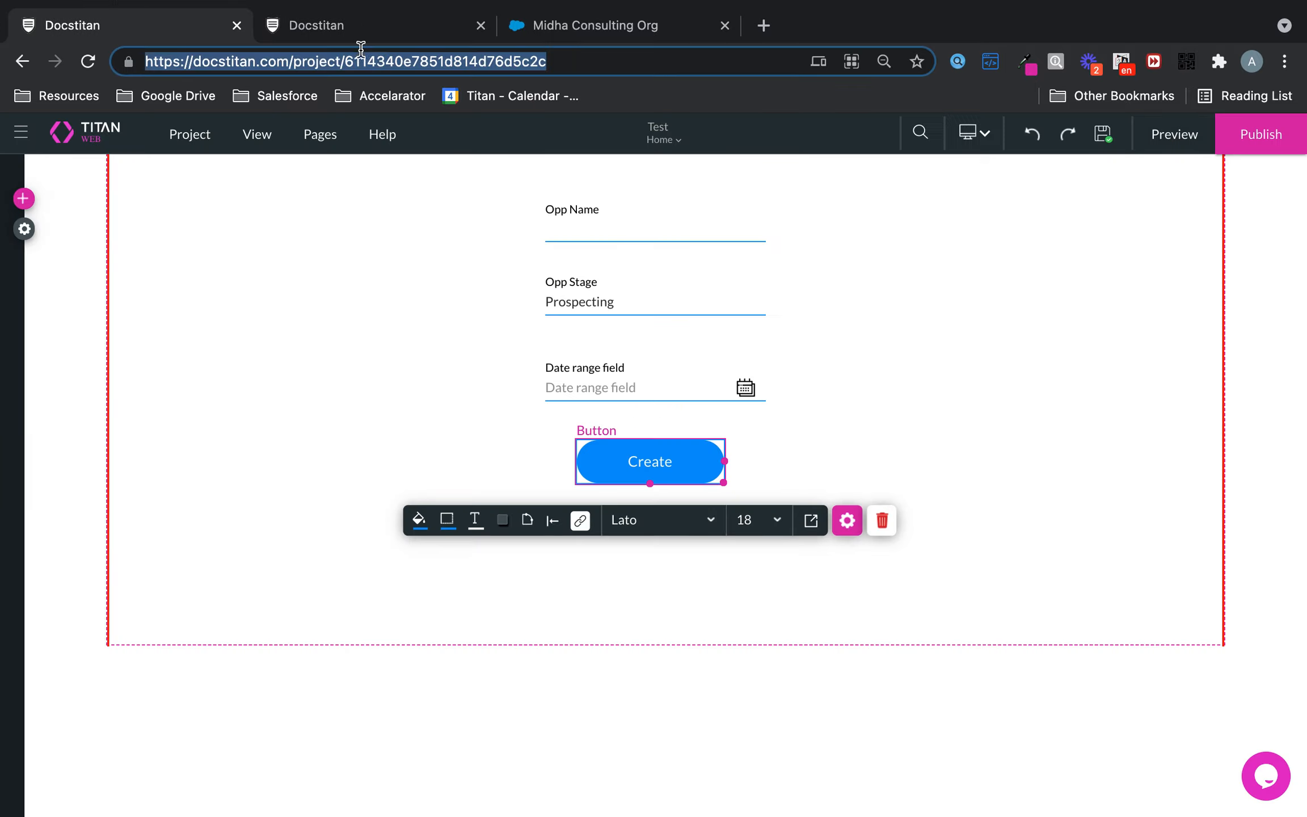
{"action": "left_click", "coordinate": [363, 29]}
{"action": "left_click", "coordinate": [57, 22]}
{"action": "left_click", "coordinate": [22, 227]}
{"action": "left_click", "coordinate": [51, 356]}
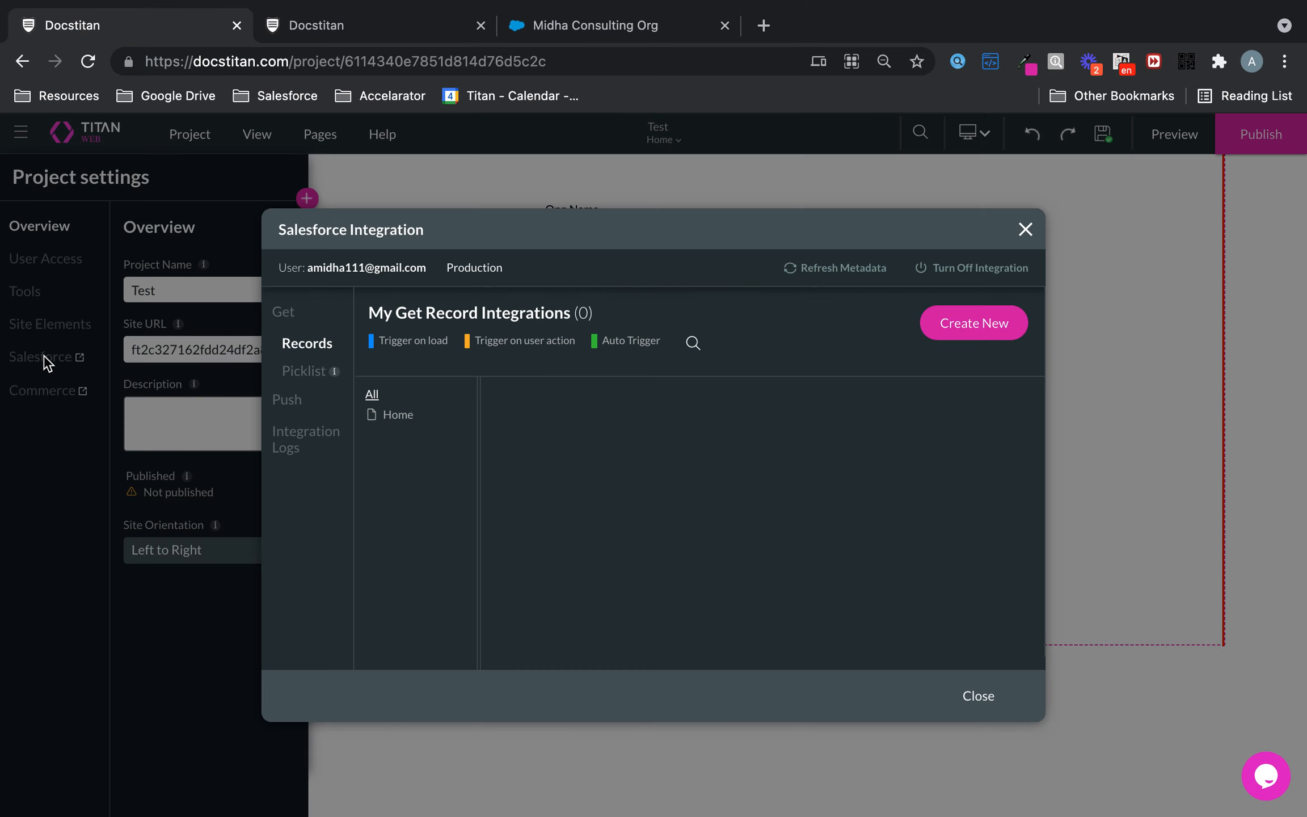
{"action": "left_click", "coordinate": [301, 436]}
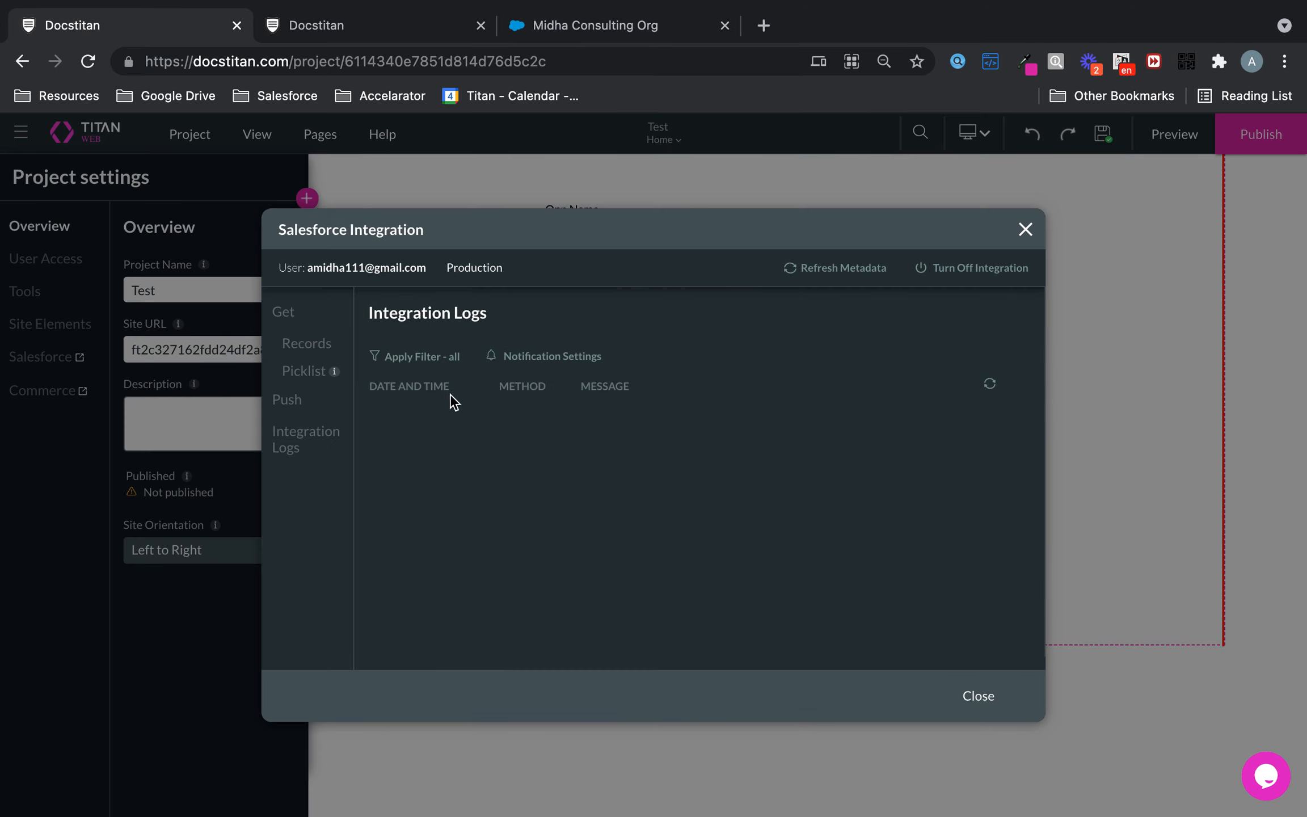
{"action": "left_click", "coordinate": [990, 386]}
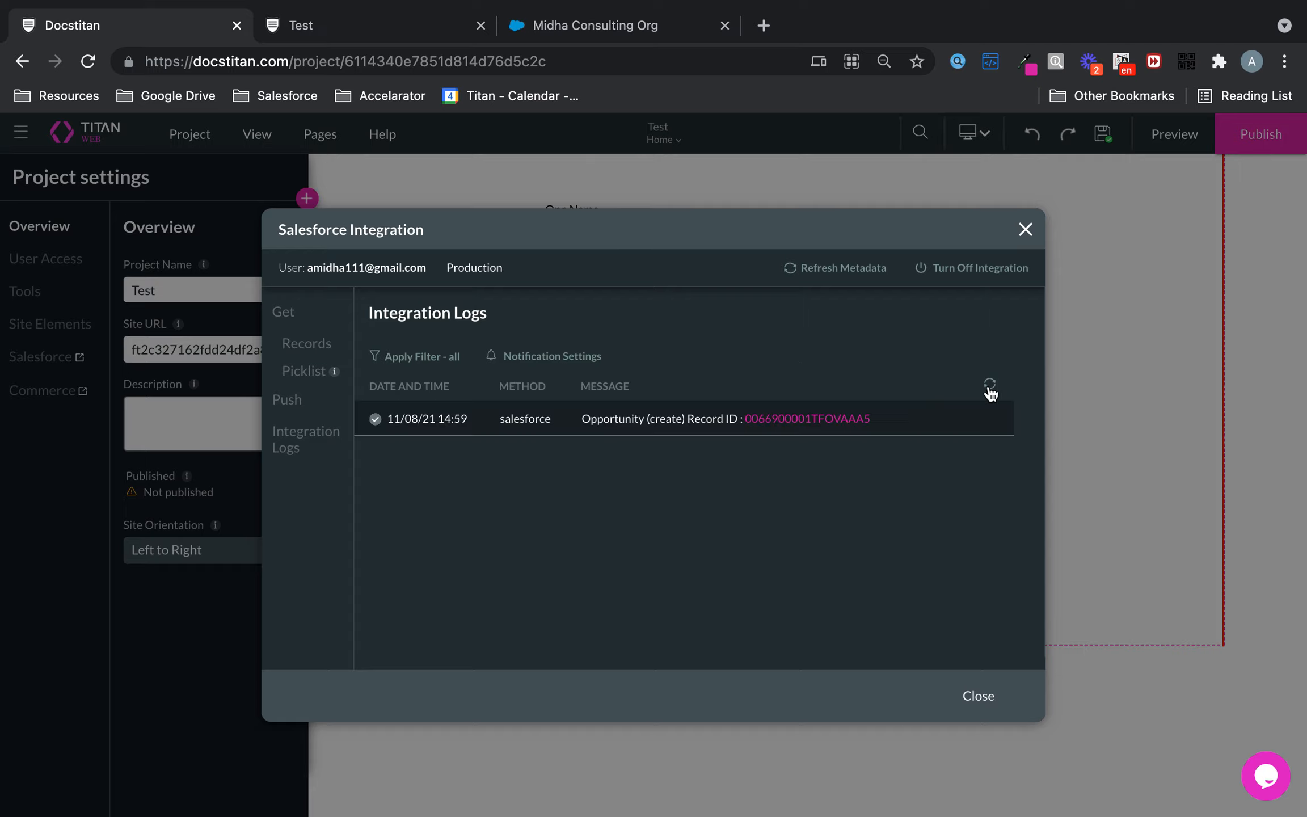
- Open the created opportunity from the log's record ID and check its Opportunity Name, Close Date and Opportunity Created Date
{"action": "left_click", "coordinate": [812, 427]}
{"action": "left_click", "coordinate": [621, 20]}
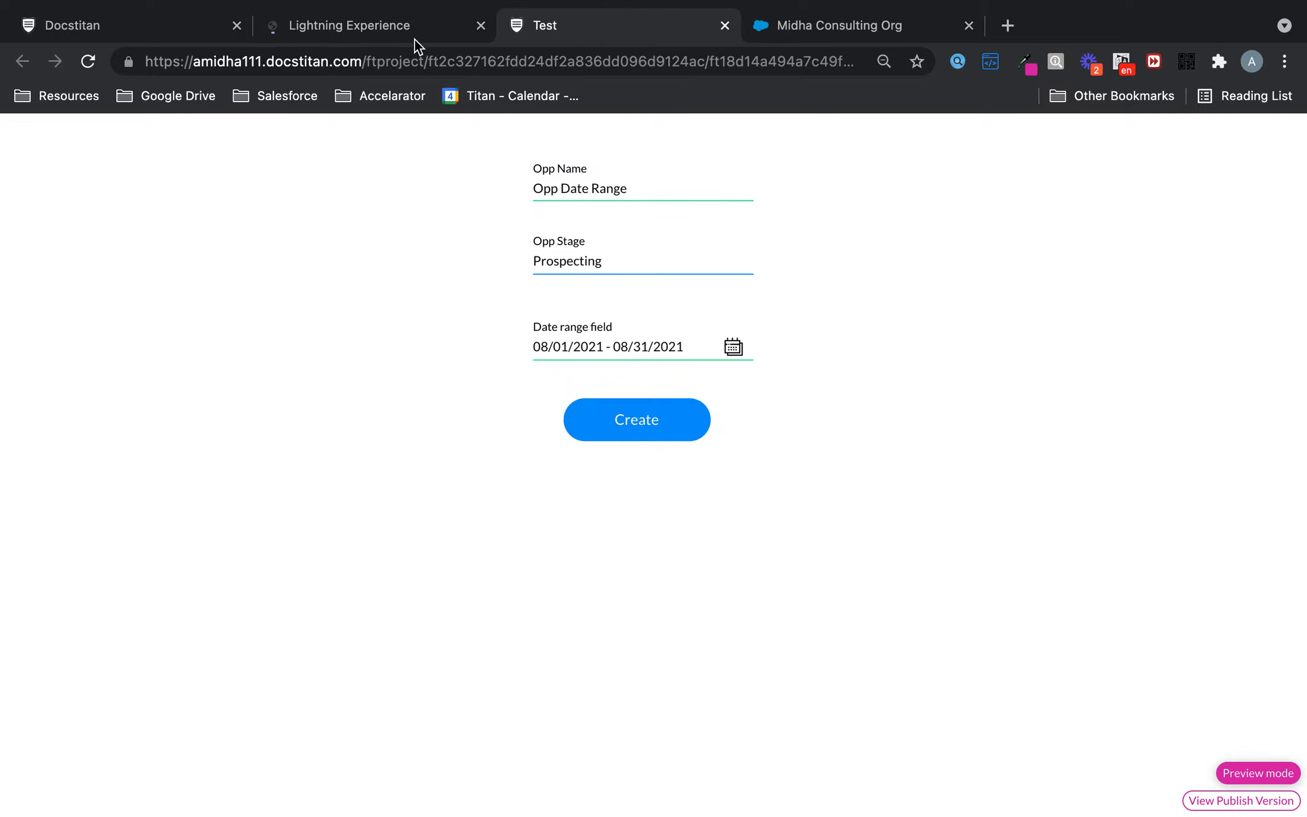
{"action": "left_click", "coordinate": [412, 33]}
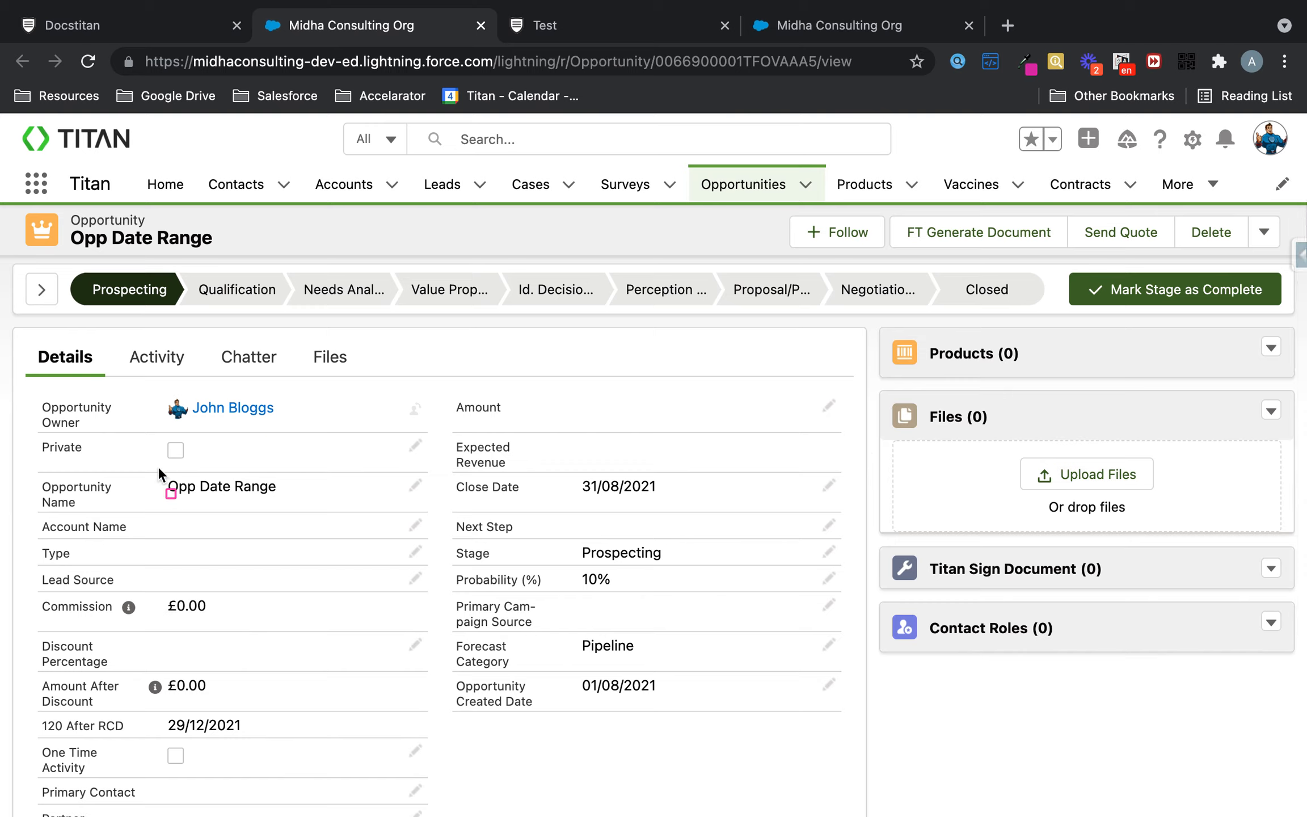
{"action": "left_click_drag", "start_coordinate": [157, 465], "coordinate": [326, 512]}
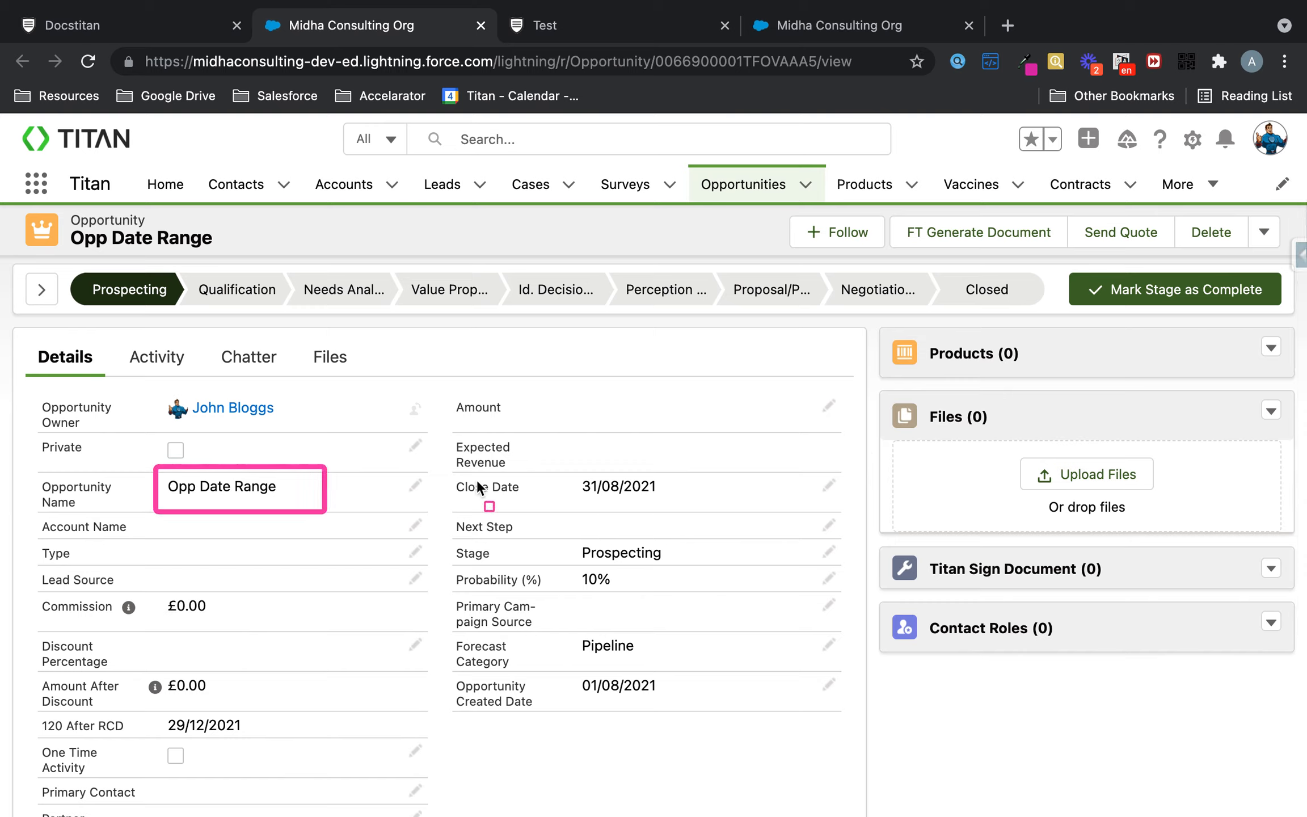
{"action": "left_click_drag", "start_coordinate": [455, 468], "coordinate": [843, 508]}
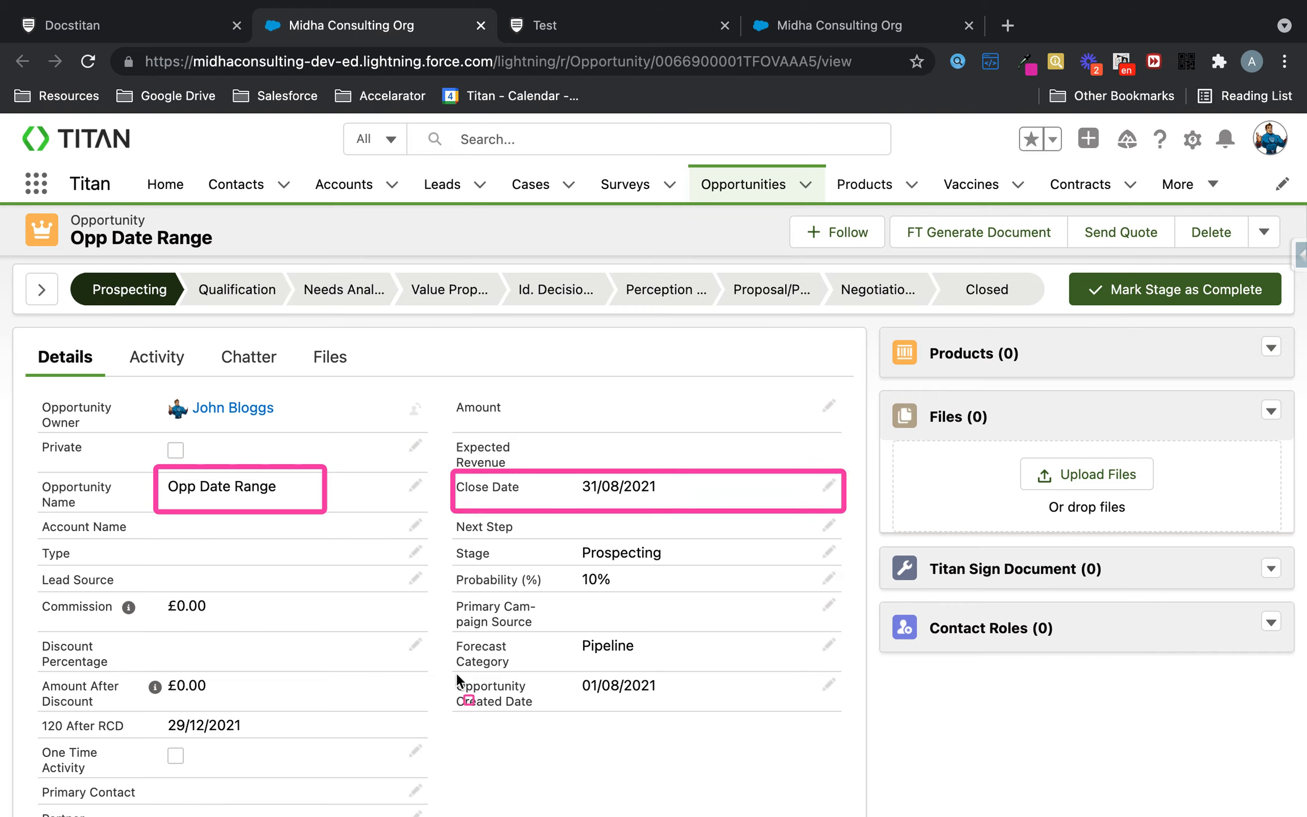
{"action": "left_click_drag", "start_coordinate": [450, 666], "coordinate": [845, 711]}
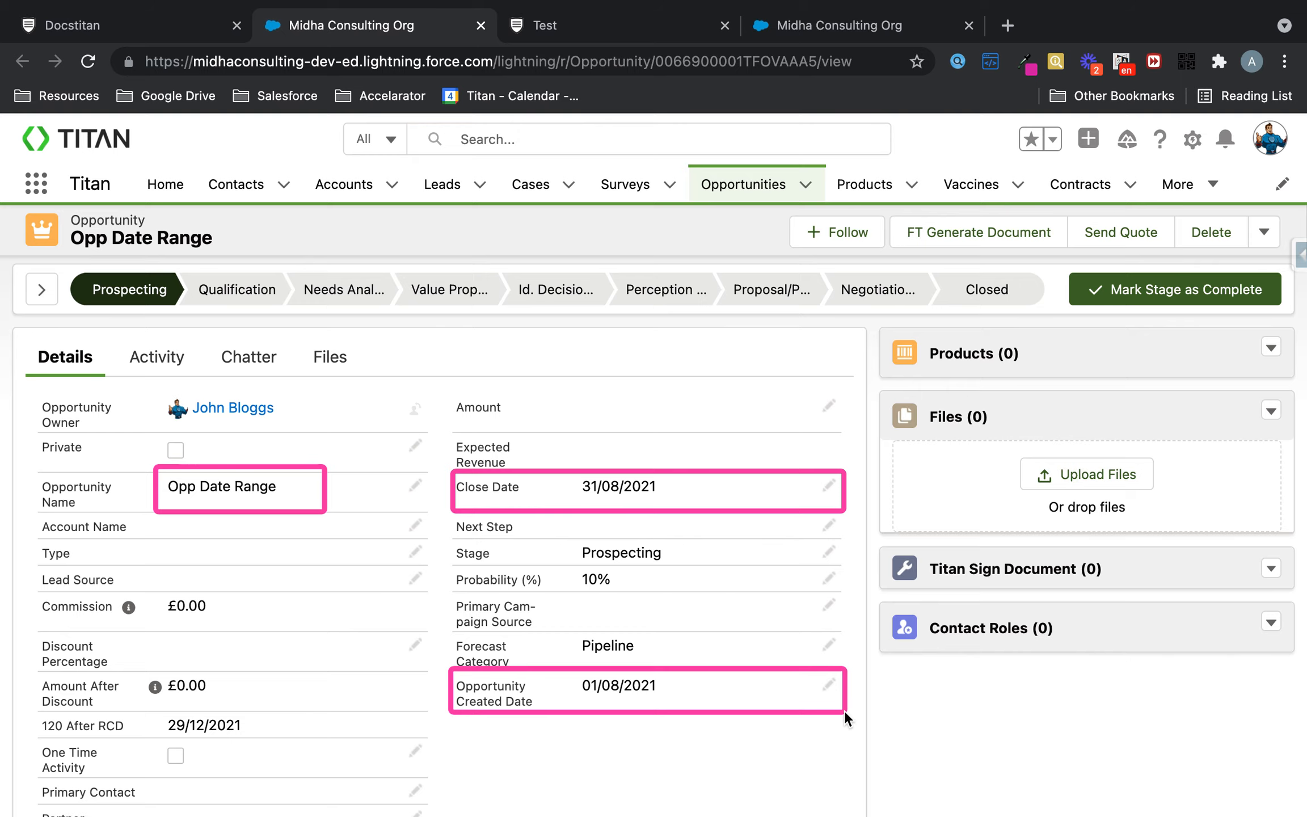
- Copy the Opp Date Range opportunity's record ID from its page address, undoing an accidental paste over it
{"action": "double_click", "coordinate": [733, 62]}
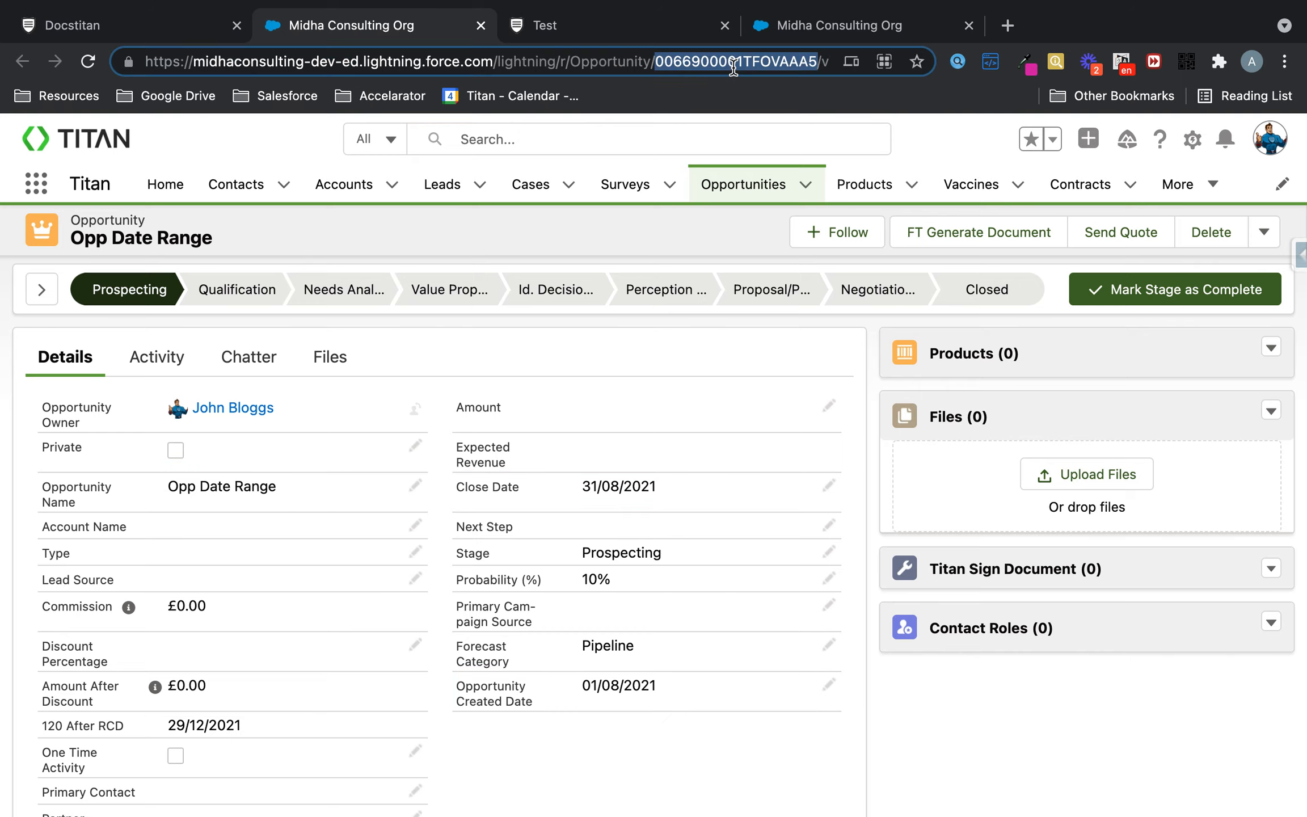
{"action": "right_click", "coordinate": [733, 67]}
{"action": "left_click", "coordinate": [794, 254]}
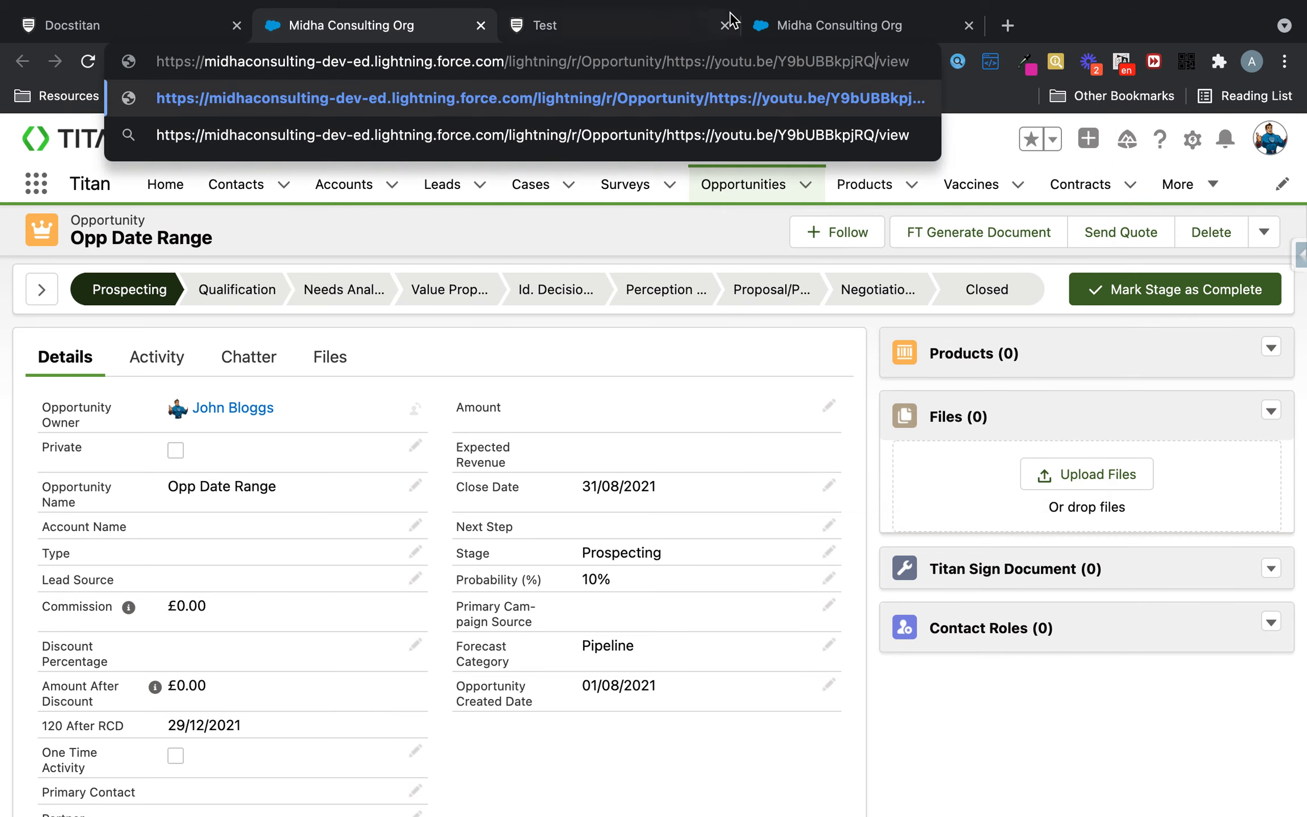
{"action": "key", "text": "super+z"}
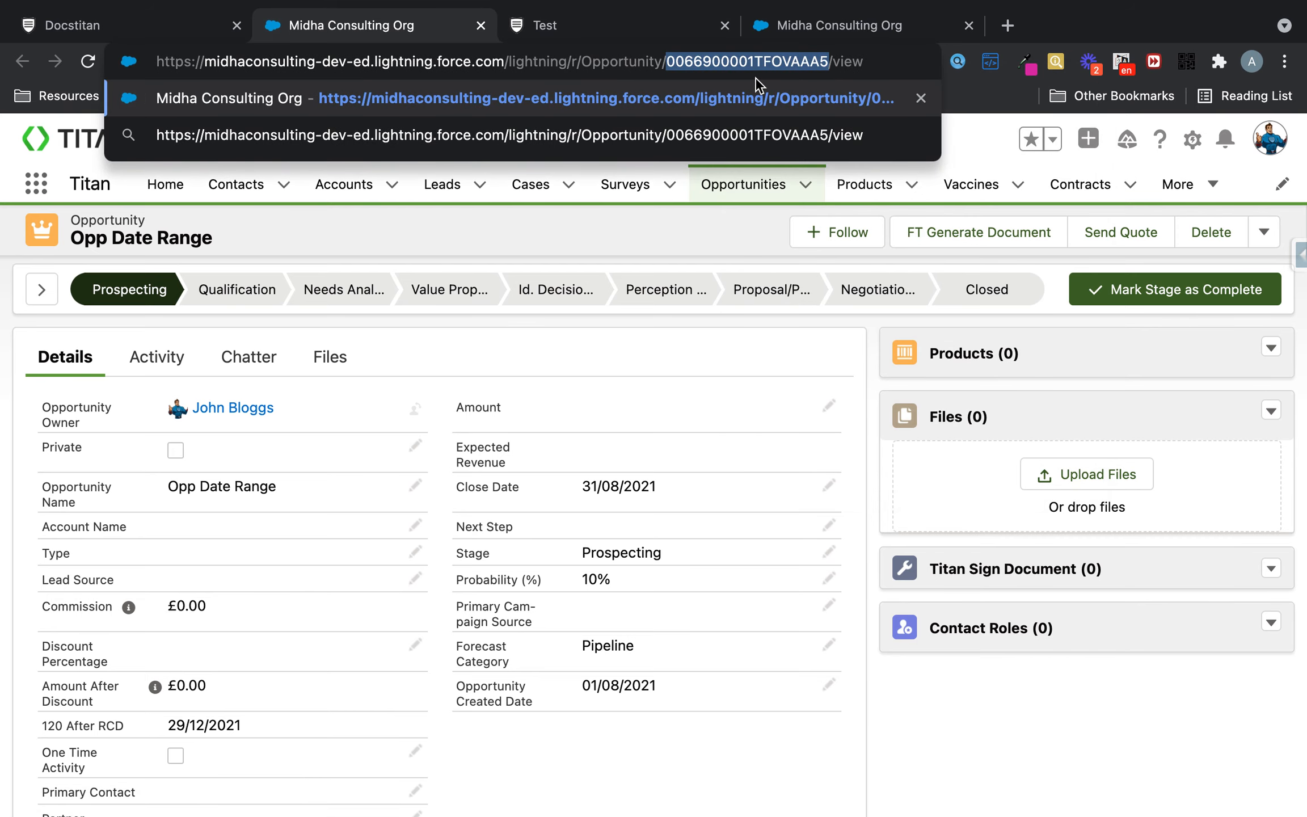
{"action": "right_click", "coordinate": [753, 58]}
{"action": "left_click", "coordinate": [806, 234]}
- Switch back to the Titan project, close the integration logs and clear the Opp Stage field's default value
{"action": "left_click", "coordinate": [142, 29]}
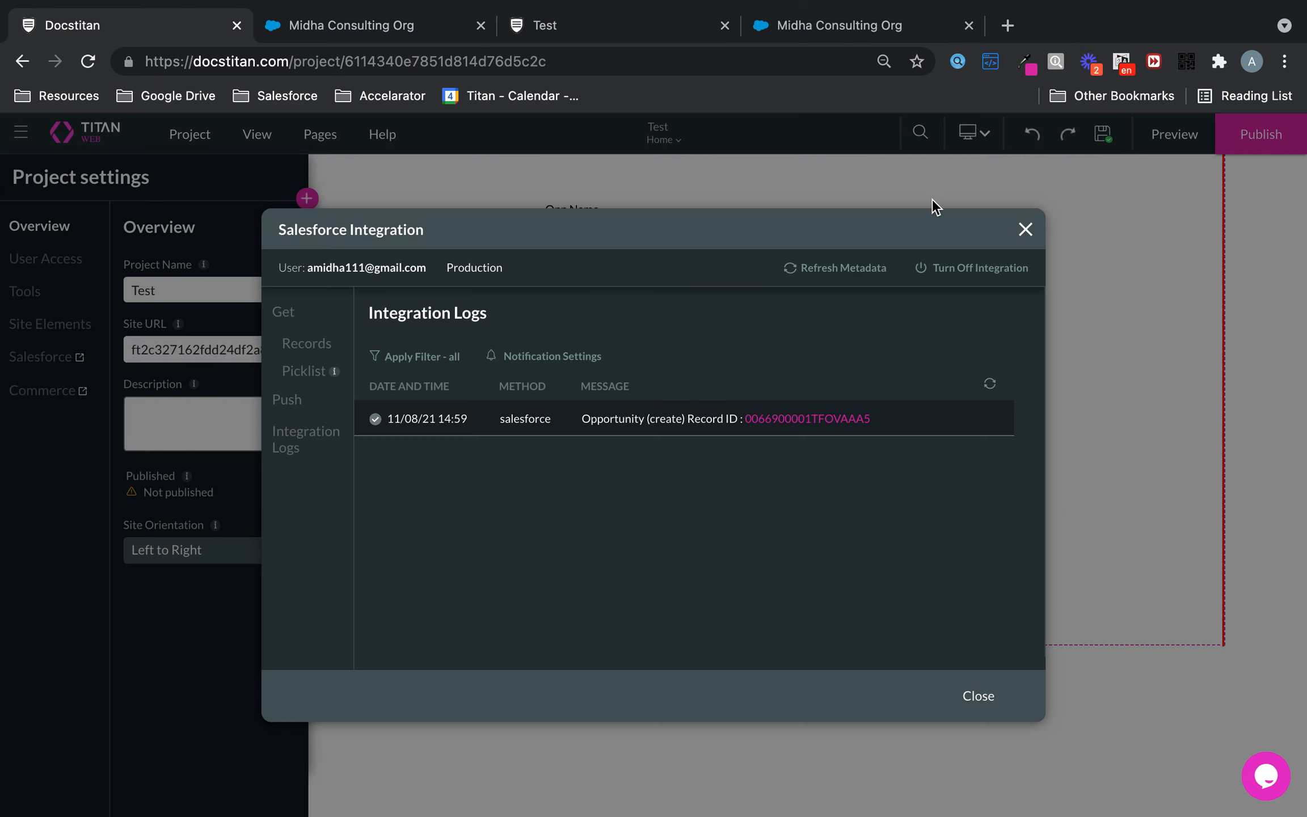
{"action": "left_click", "coordinate": [1025, 229]}
{"action": "left_click", "coordinate": [670, 292]}
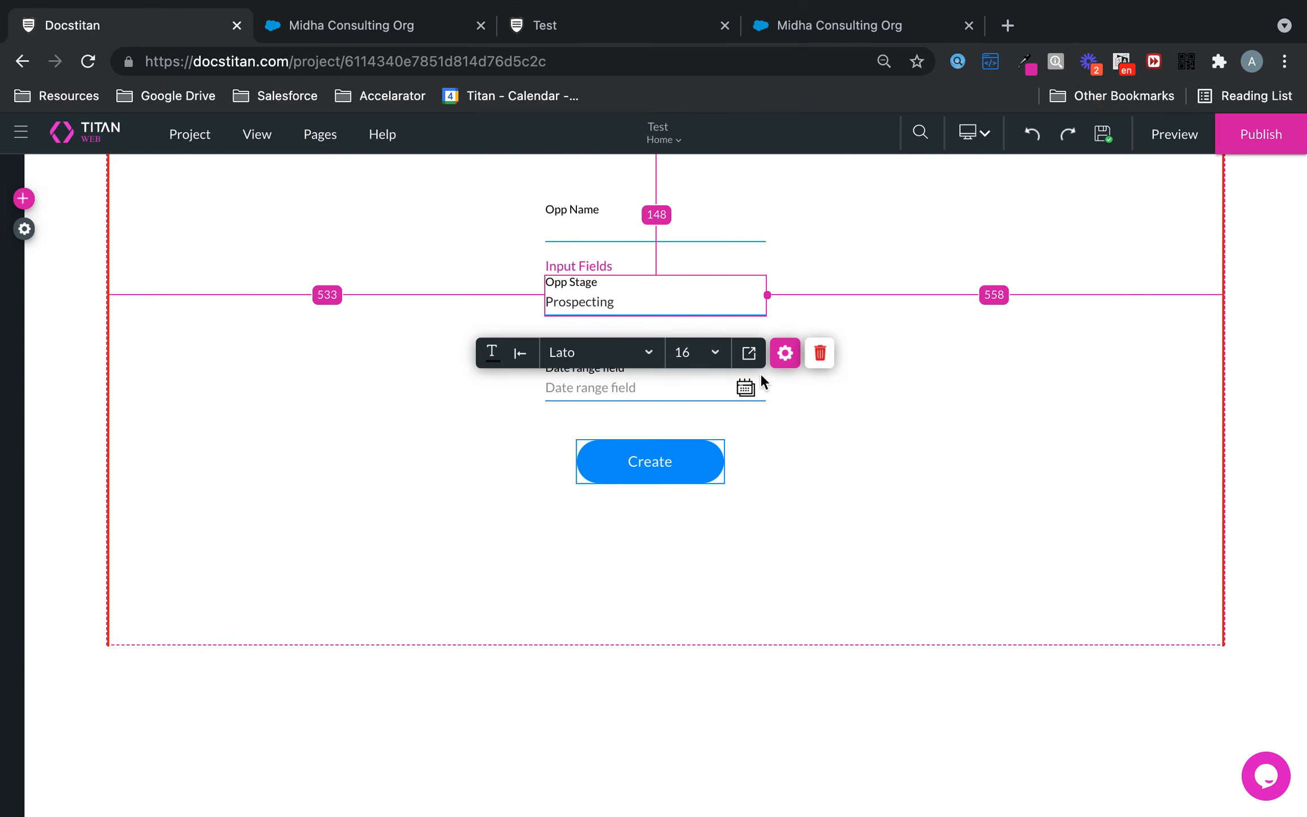
{"action": "left_click", "coordinate": [784, 353]}
{"action": "left_click_drag", "start_coordinate": [737, 451], "coordinate": [566, 457]}
{"action": "key", "text": "BackSpace"}
{"action": "left_click", "coordinate": [826, 177]}
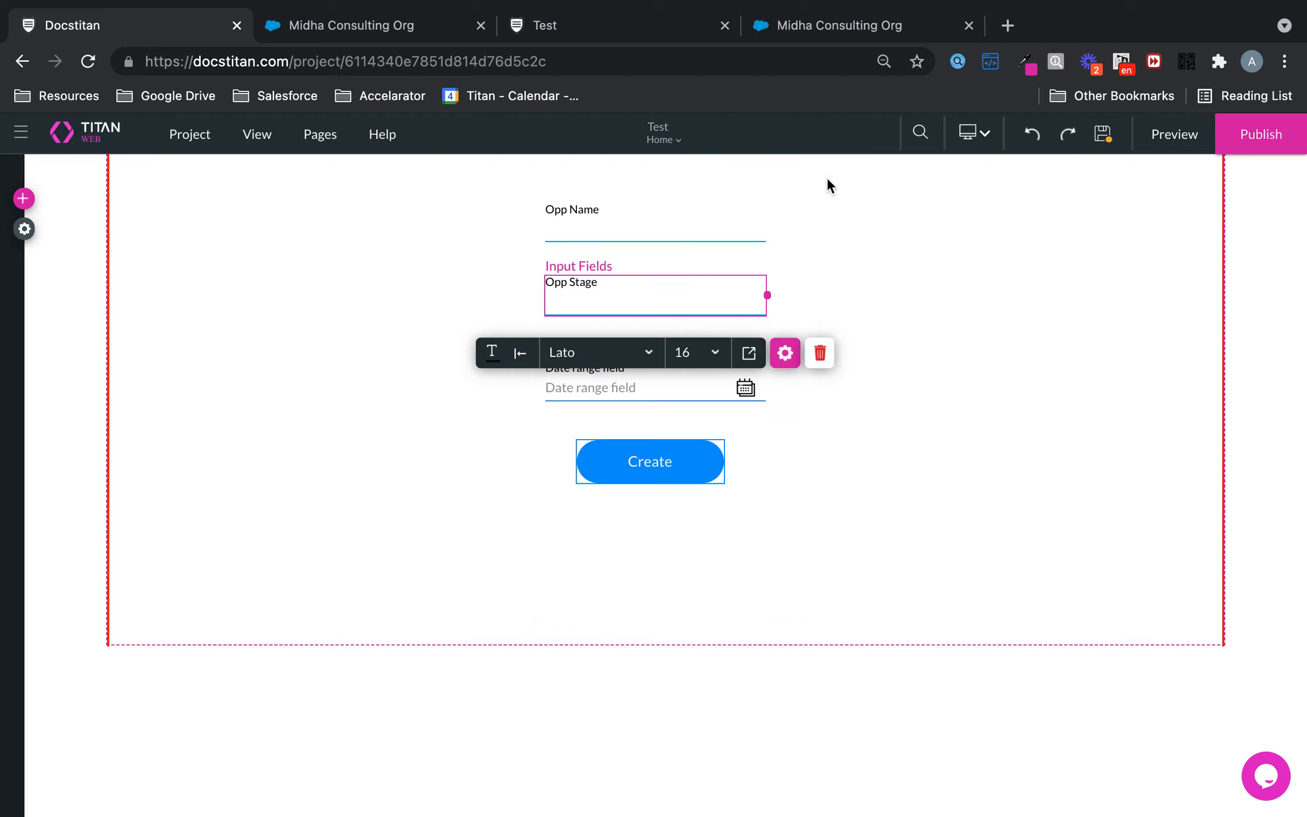
- Create a Salesforce get-record integration for the Opportunity object with the pull trigger set to On load
{"action": "left_click", "coordinate": [24, 229]}
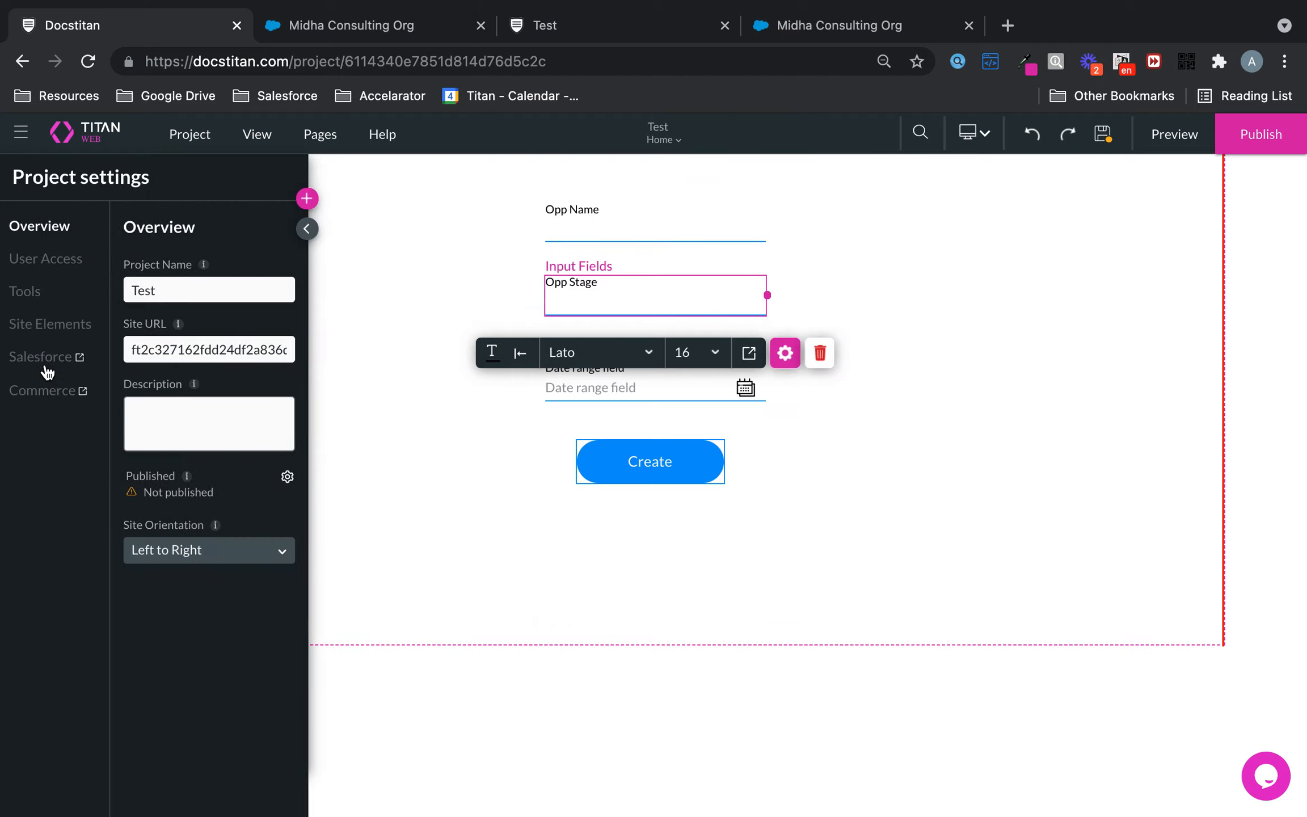
{"action": "left_click", "coordinate": [50, 349]}
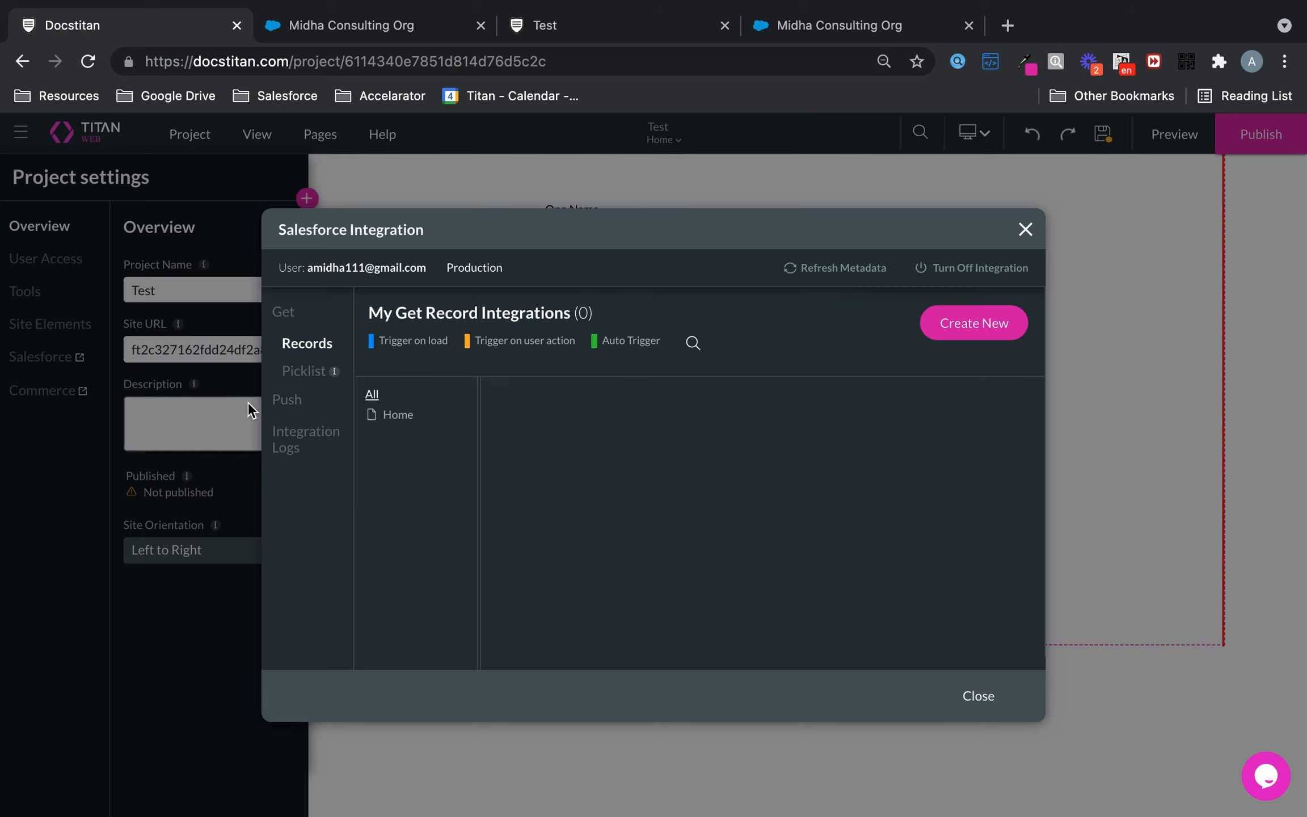
{"action": "left_click", "coordinate": [984, 331]}
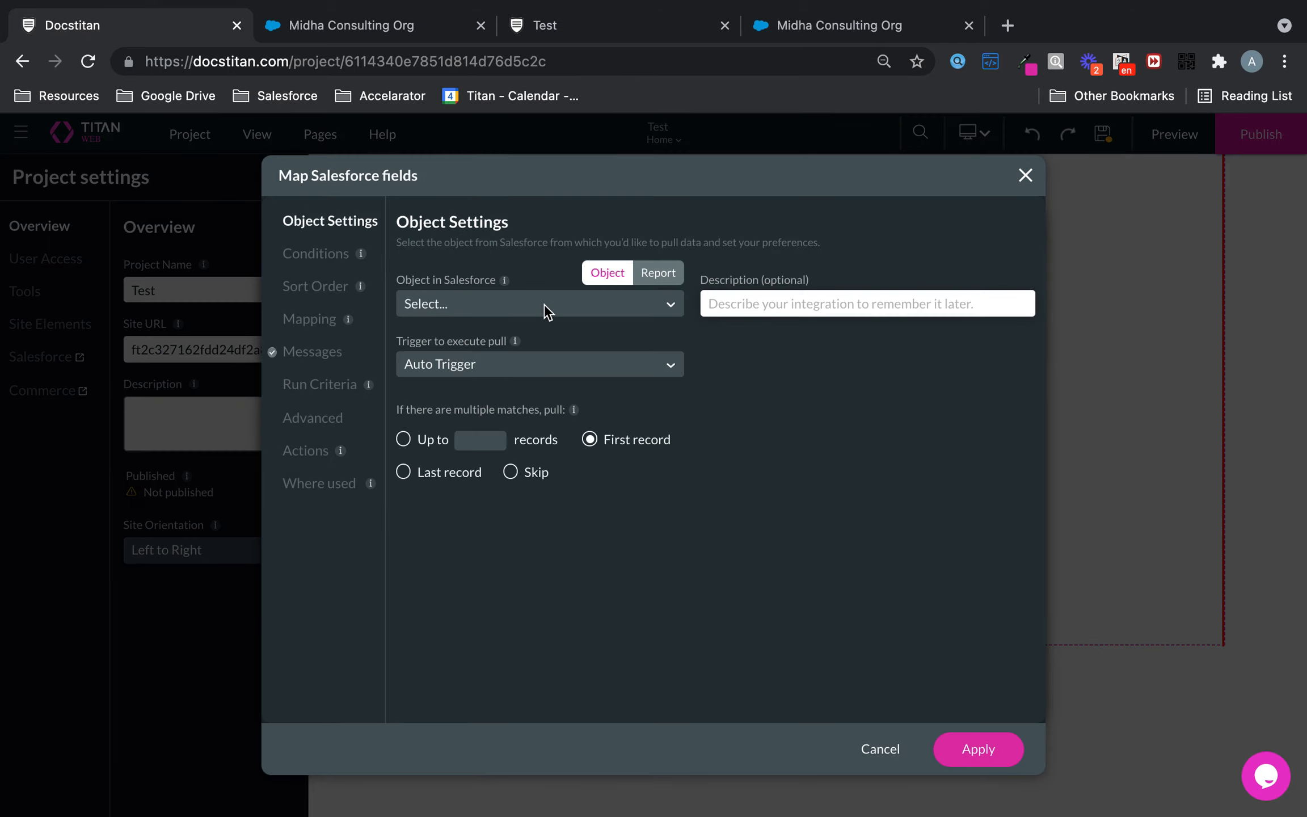
{"action": "left_click", "coordinate": [544, 303]}
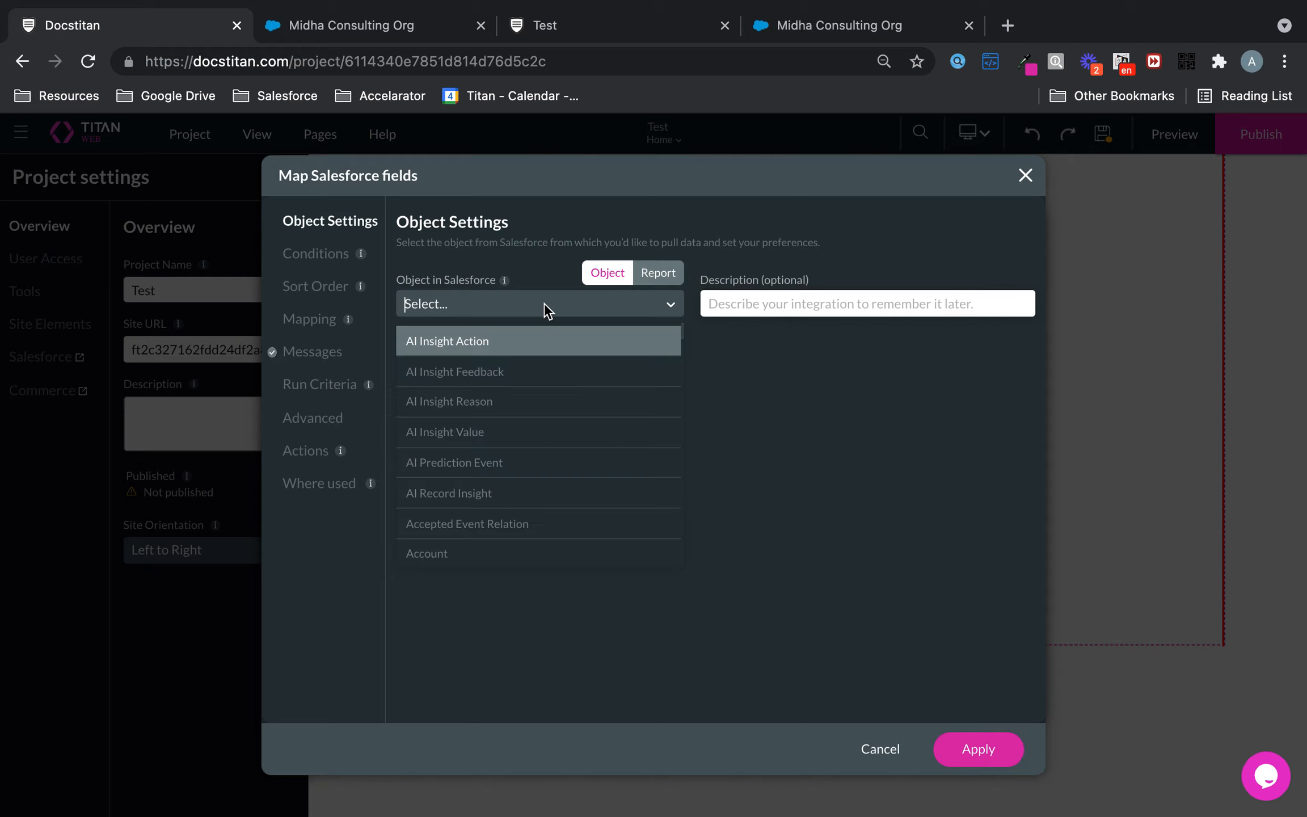
{"action": "type", "text": "opport"}
{"action": "left_click", "coordinate": [484, 341]}
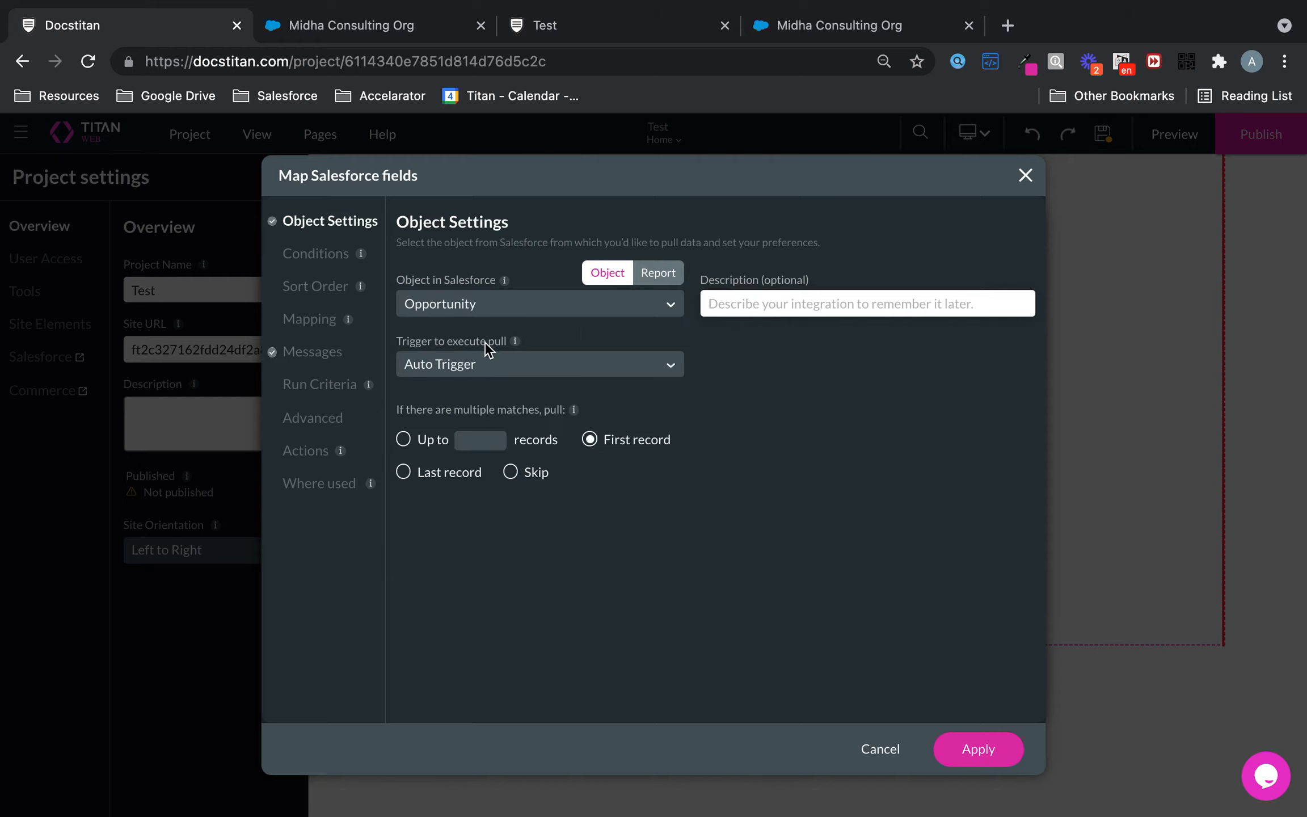
{"action": "left_click", "coordinate": [474, 366]}
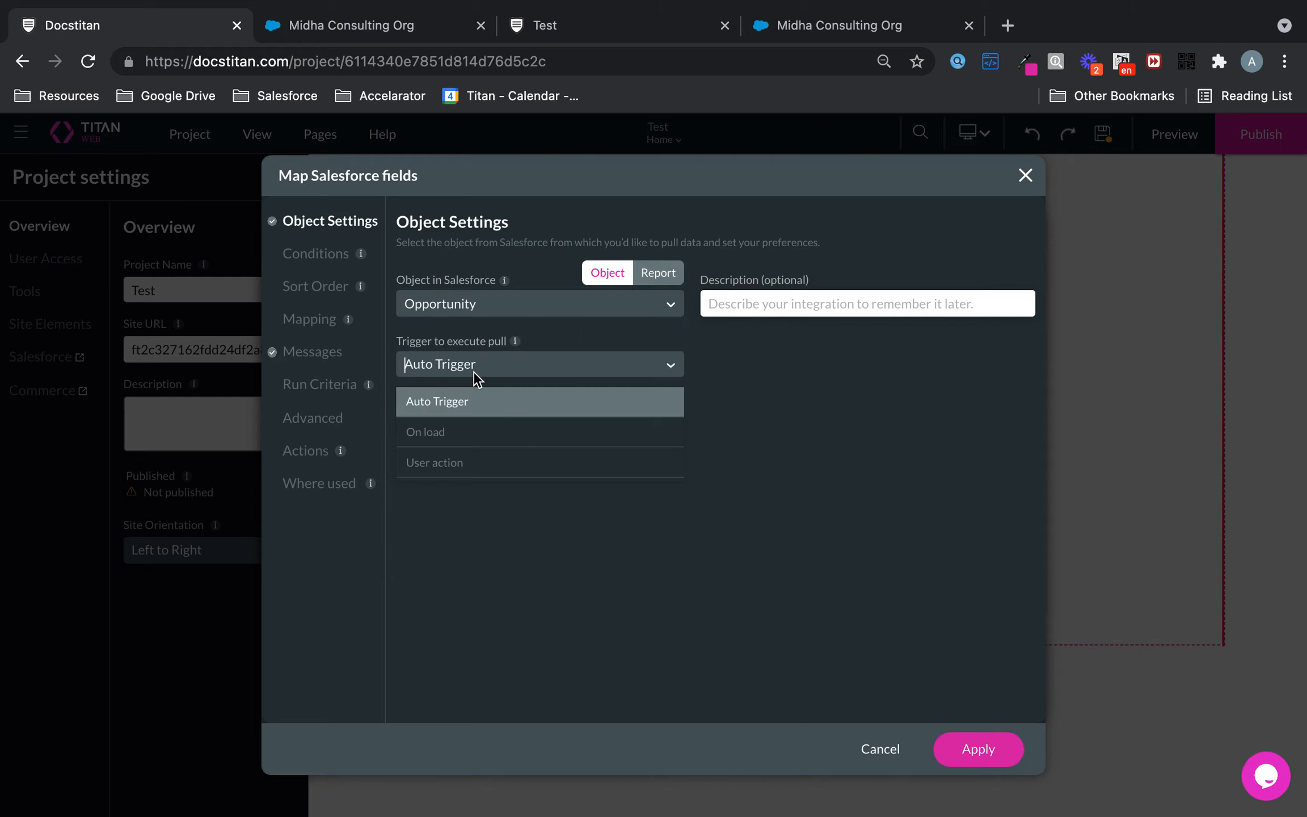
{"action": "left_click", "coordinate": [456, 434]}
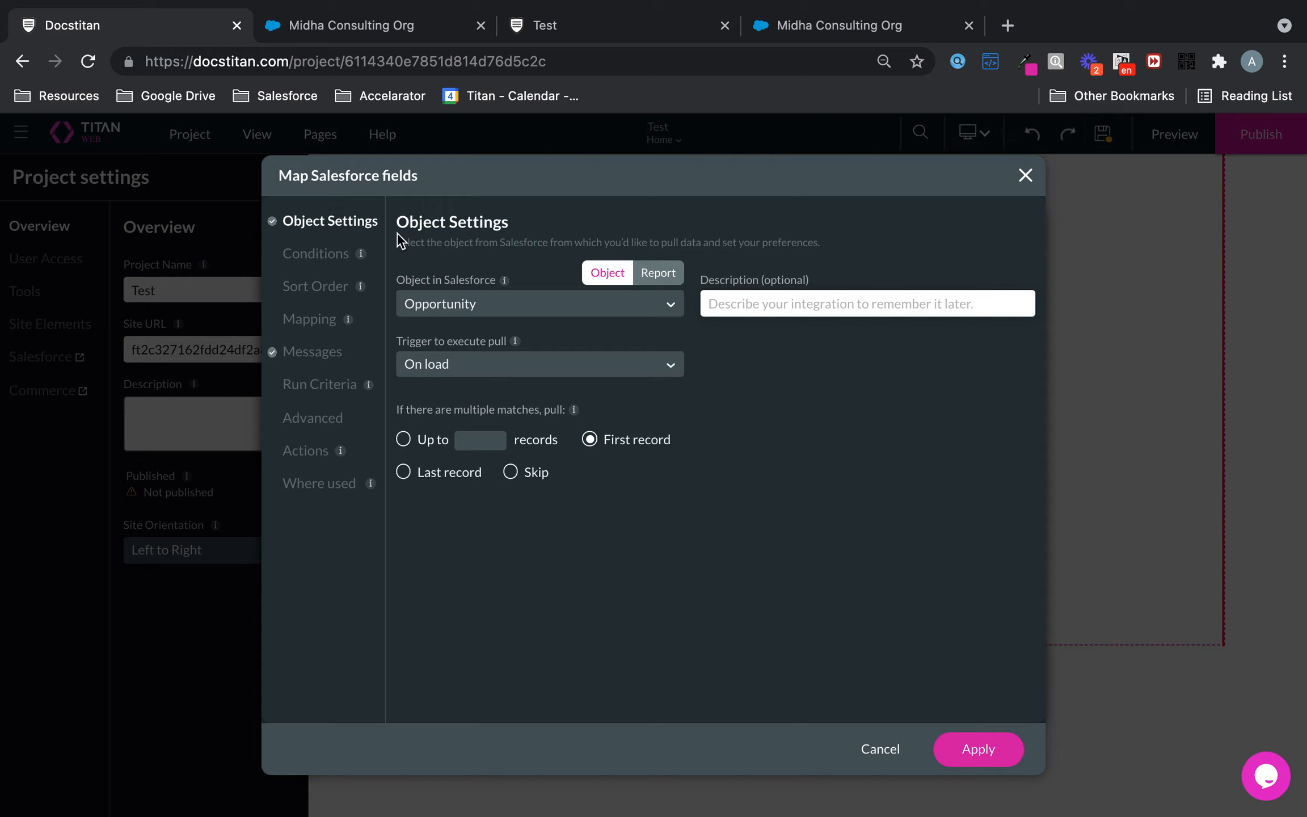
- Add a condition that Opportunity ID Equals a Static value and paste the copied opportunity record ID
{"action": "left_click", "coordinate": [324, 262]}
{"action": "left_click", "coordinate": [484, 315]}
{"action": "left_click", "coordinate": [476, 415]}
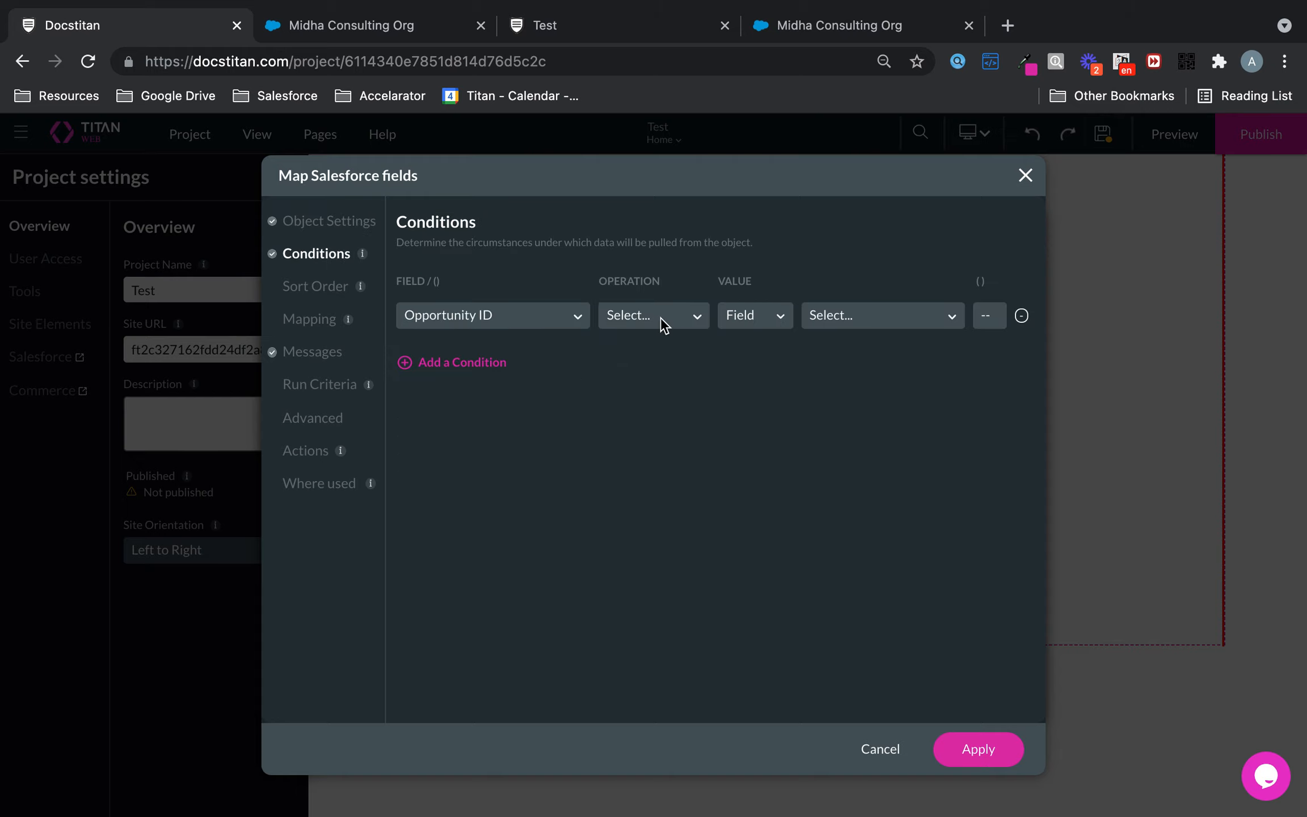
{"action": "left_click", "coordinate": [663, 325]}
{"action": "left_click", "coordinate": [647, 382]}
{"action": "left_click", "coordinate": [857, 320]}
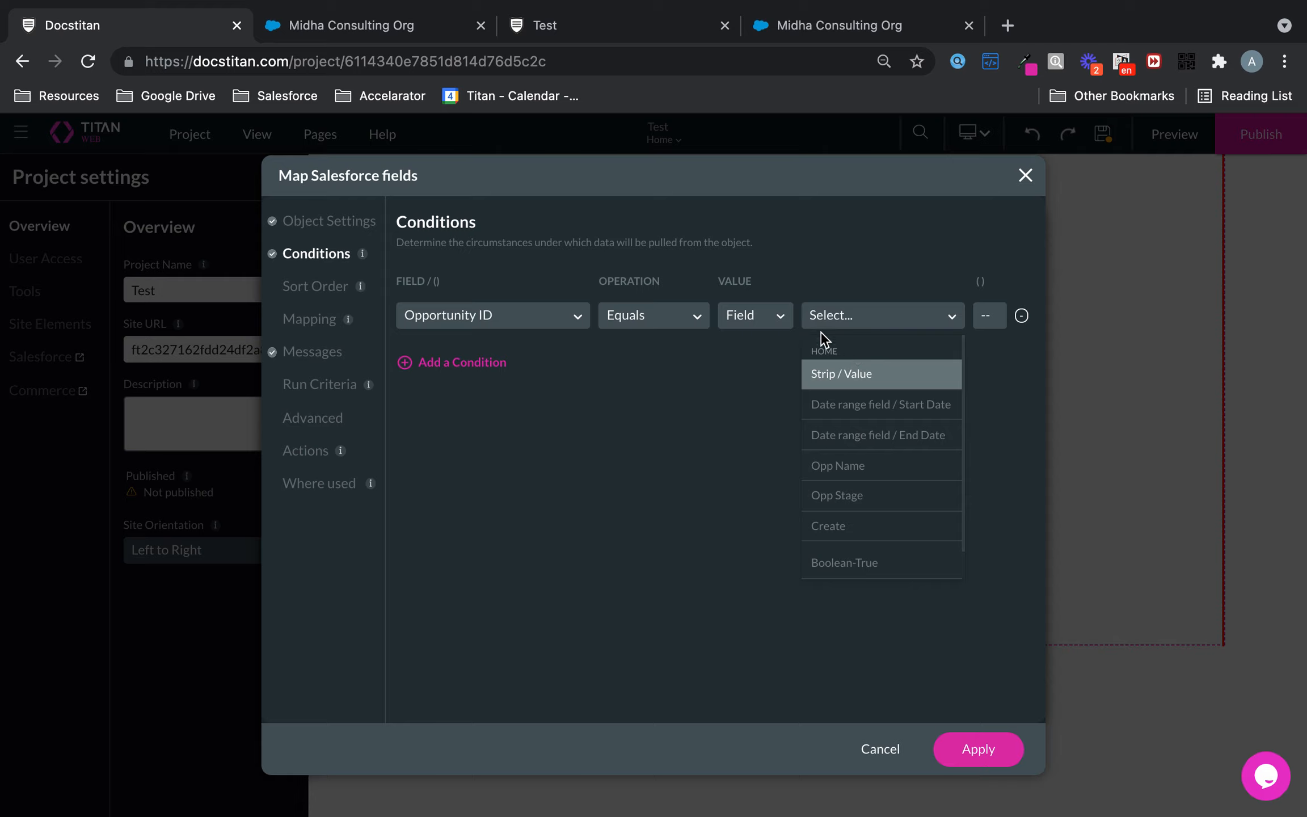
{"action": "left_click", "coordinate": [751, 315]}
{"action": "left_click", "coordinate": [743, 381]}
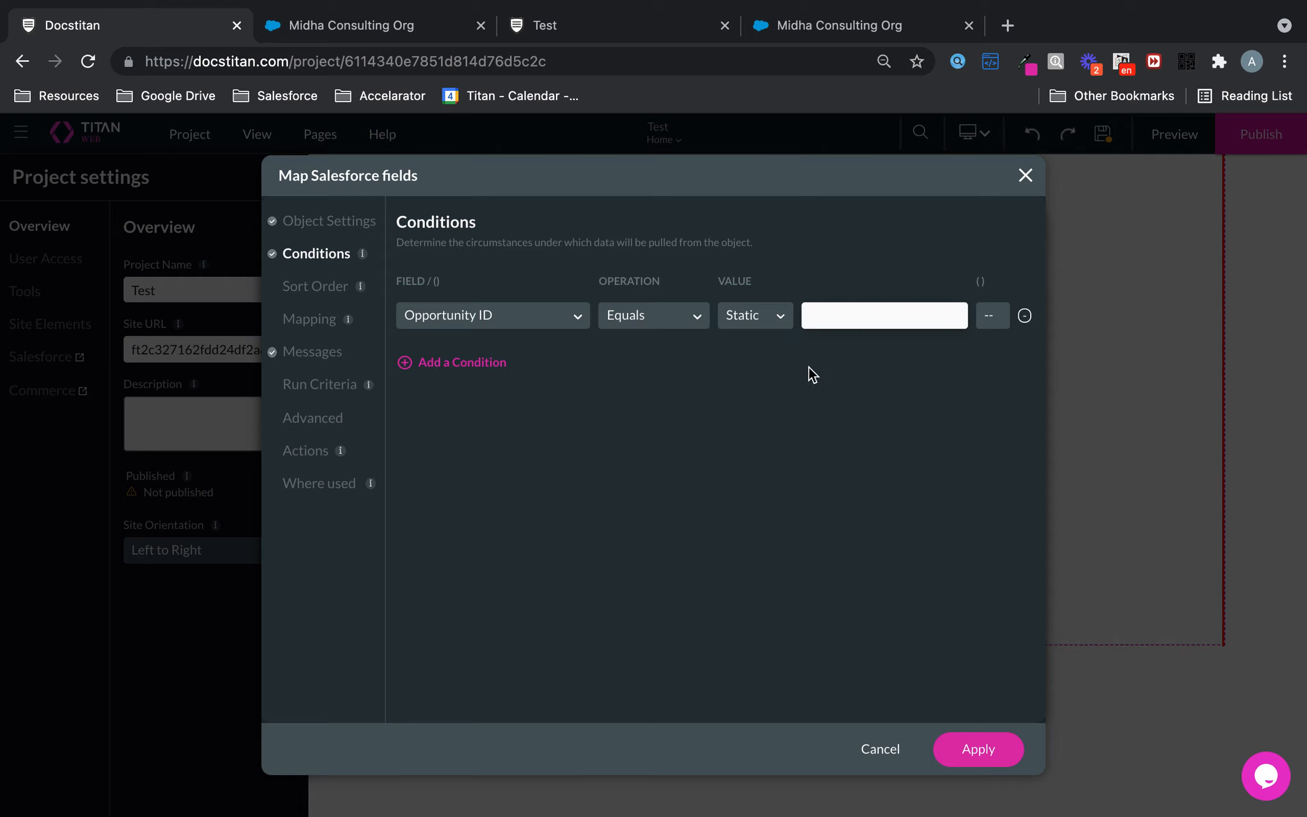
{"action": "left_click", "coordinate": [854, 322]}
{"action": "key", "text": "super+v"}
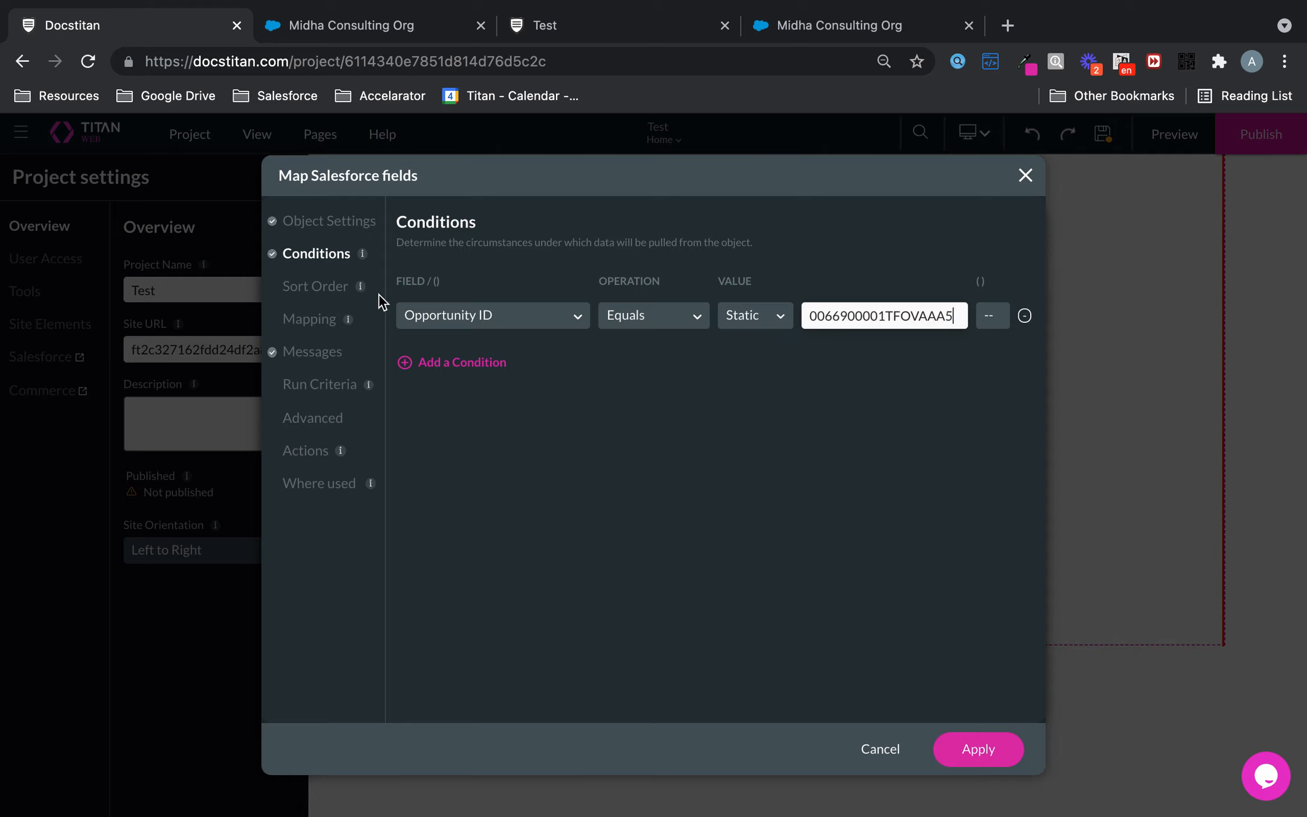
- Map the date range field's Start Date element to the Opportunity Created Date Salesforce field
{"action": "left_click", "coordinate": [311, 318]}
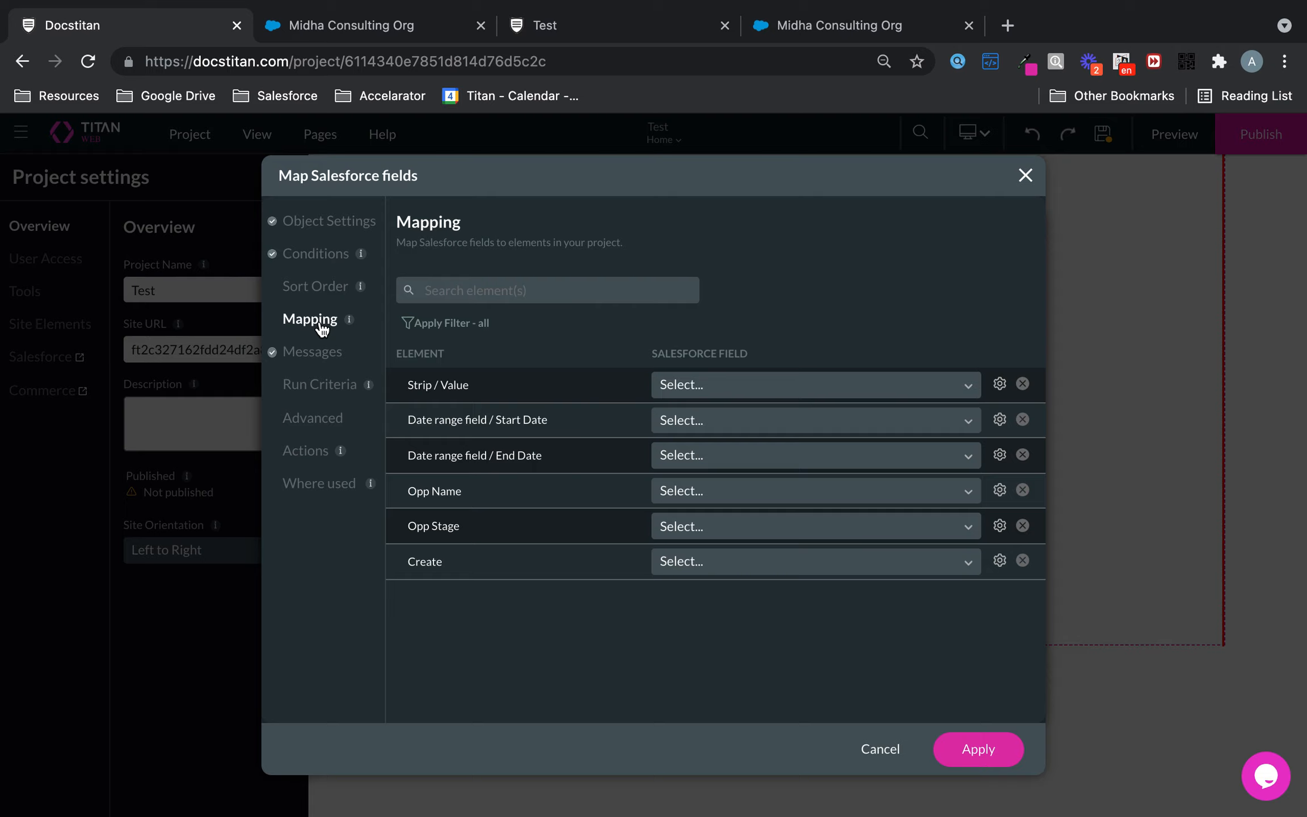
{"action": "left_click", "coordinate": [737, 419]}
{"action": "type", "text": "star"}
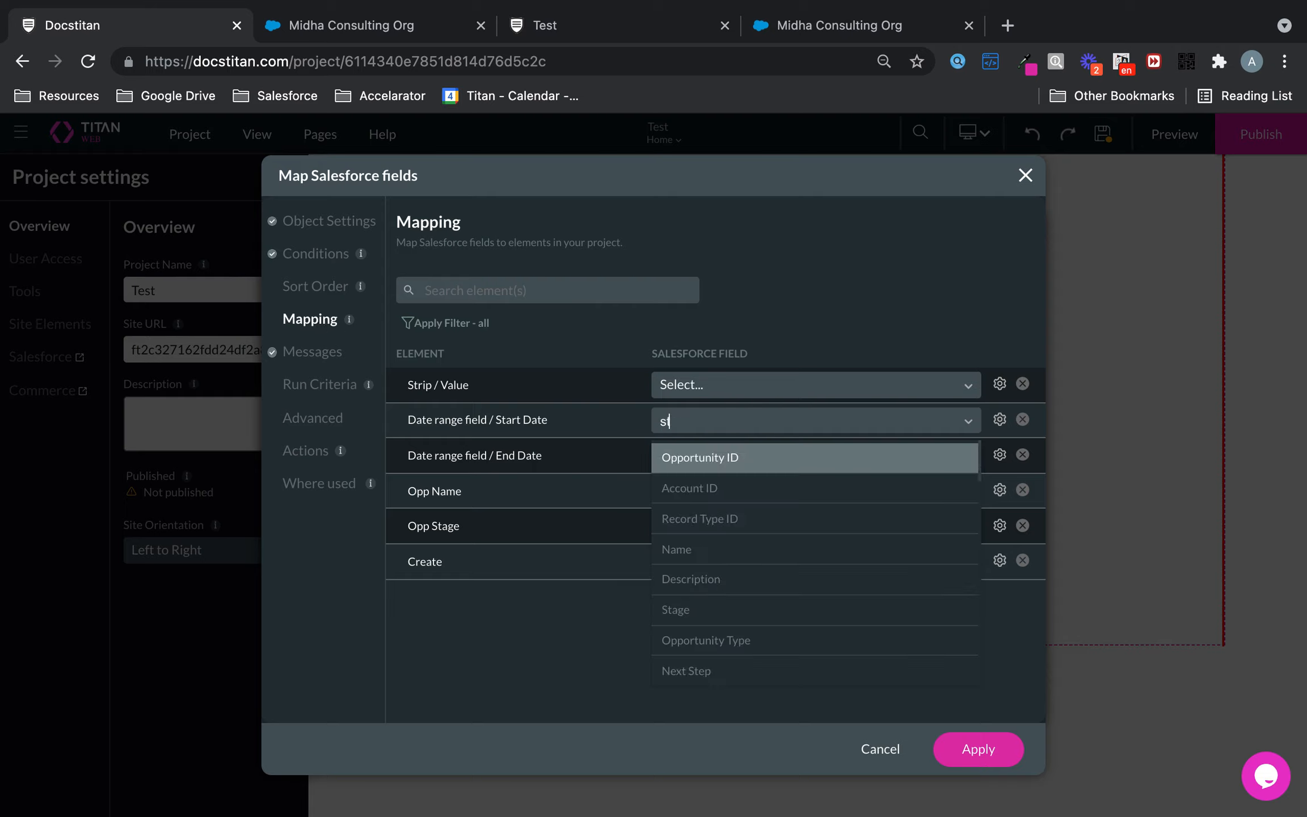
{"action": "key", "text": "BackSpace"}
{"action": "key", "text": "BackSpace"}
{"action": "key", "text": "BackSpace"}
{"action": "key", "text": "BackSpace"}
{"action": "type", "text": "crea"}
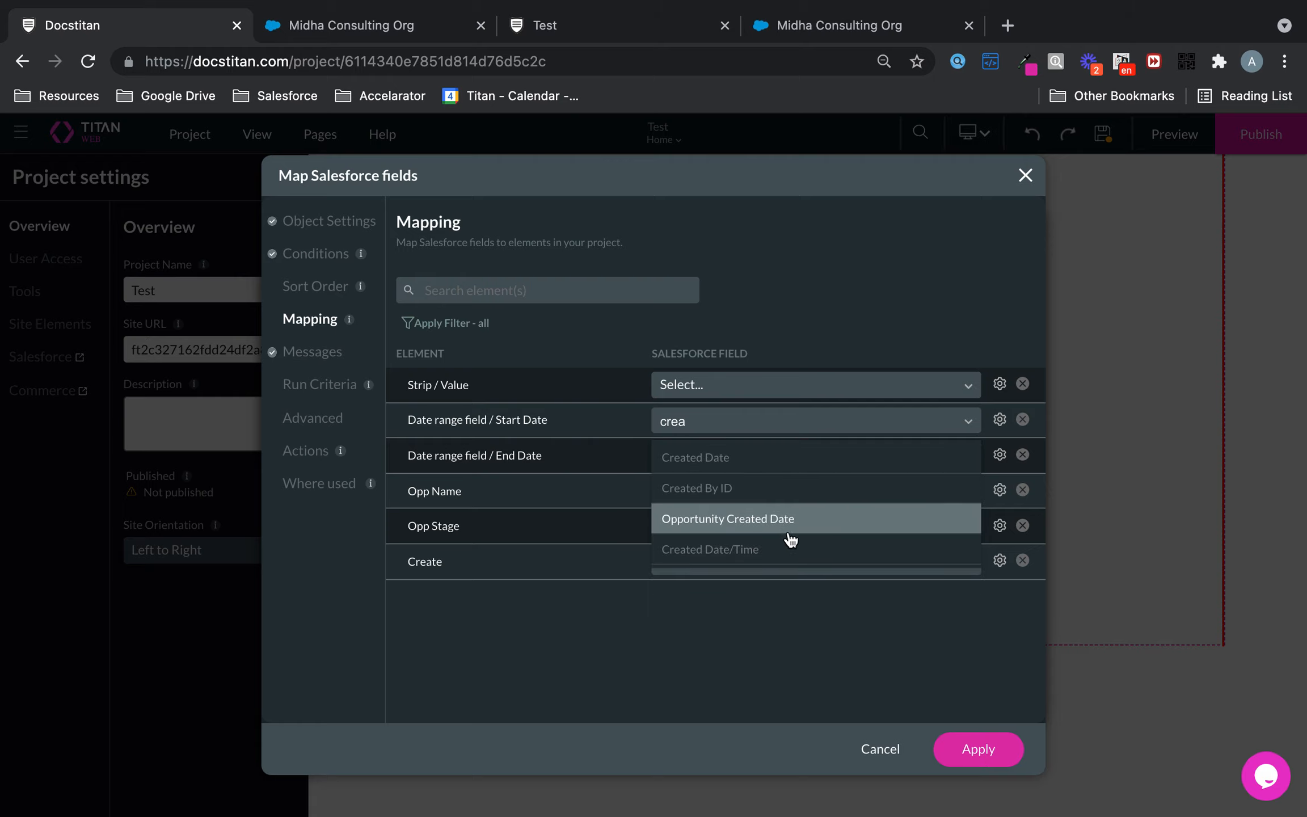
{"action": "key", "text": "BackSpace"}
{"action": "key", "text": "BackSpace"}
{"action": "key", "text": "BackSpace"}
{"action": "key", "text": "BackSpace"}
{"action": "type", "text": "opp"}
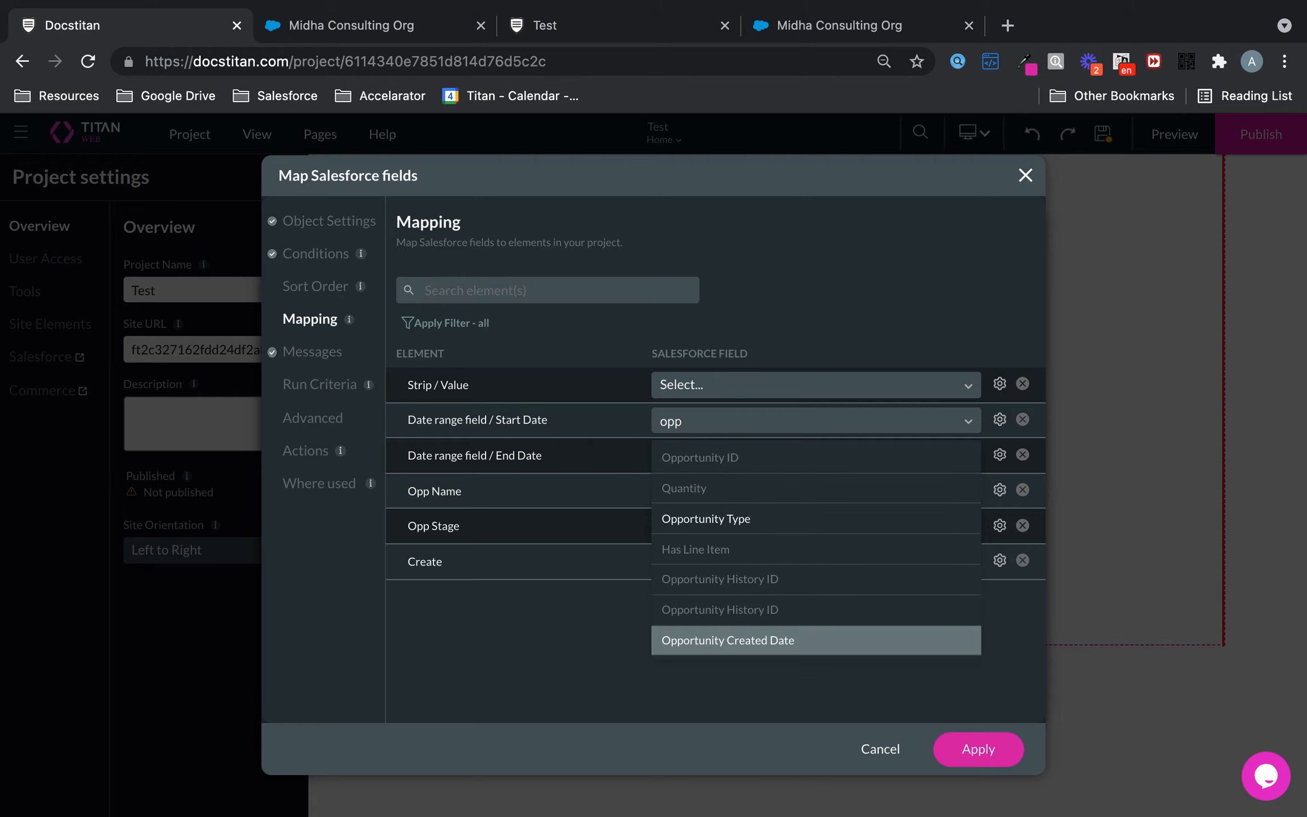
{"action": "left_click", "coordinate": [843, 642]}
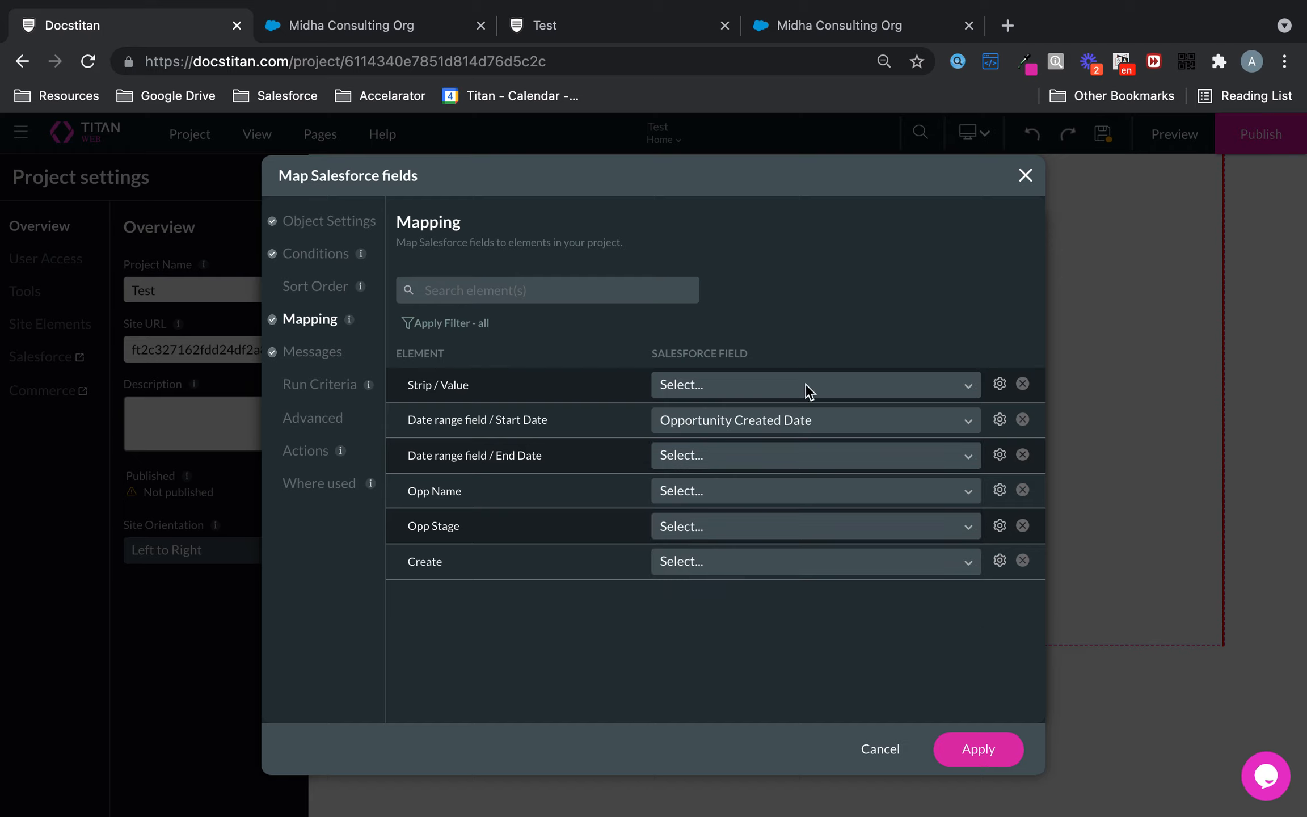
- Map the date range field's End Date element to the Close Date Salesforce field
{"action": "left_click", "coordinate": [730, 451]}
{"action": "type", "text": "end"}
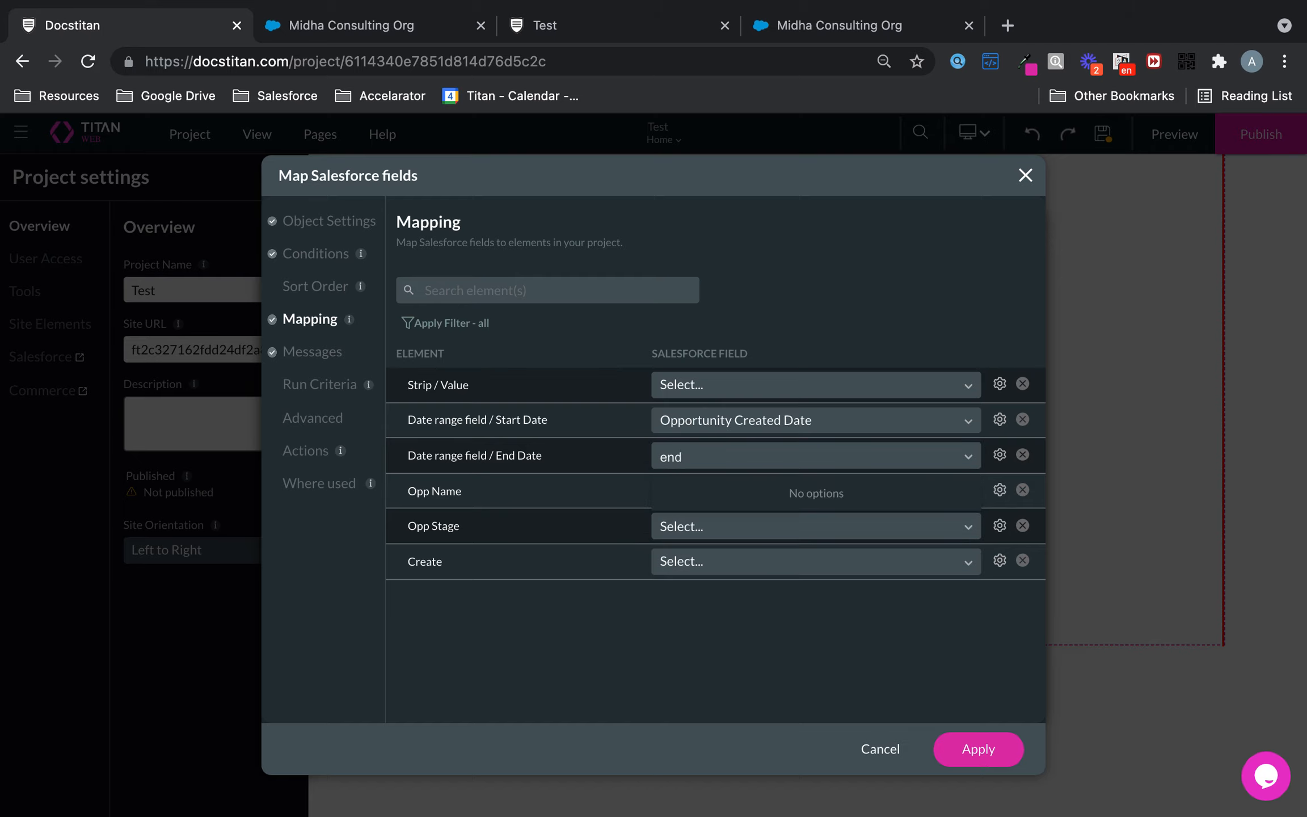
{"action": "key", "text": "BackSpace"}
{"action": "key", "text": "BackSpace"}
{"action": "key", "text": "BackSpace"}
{"action": "type", "text": "clo"}
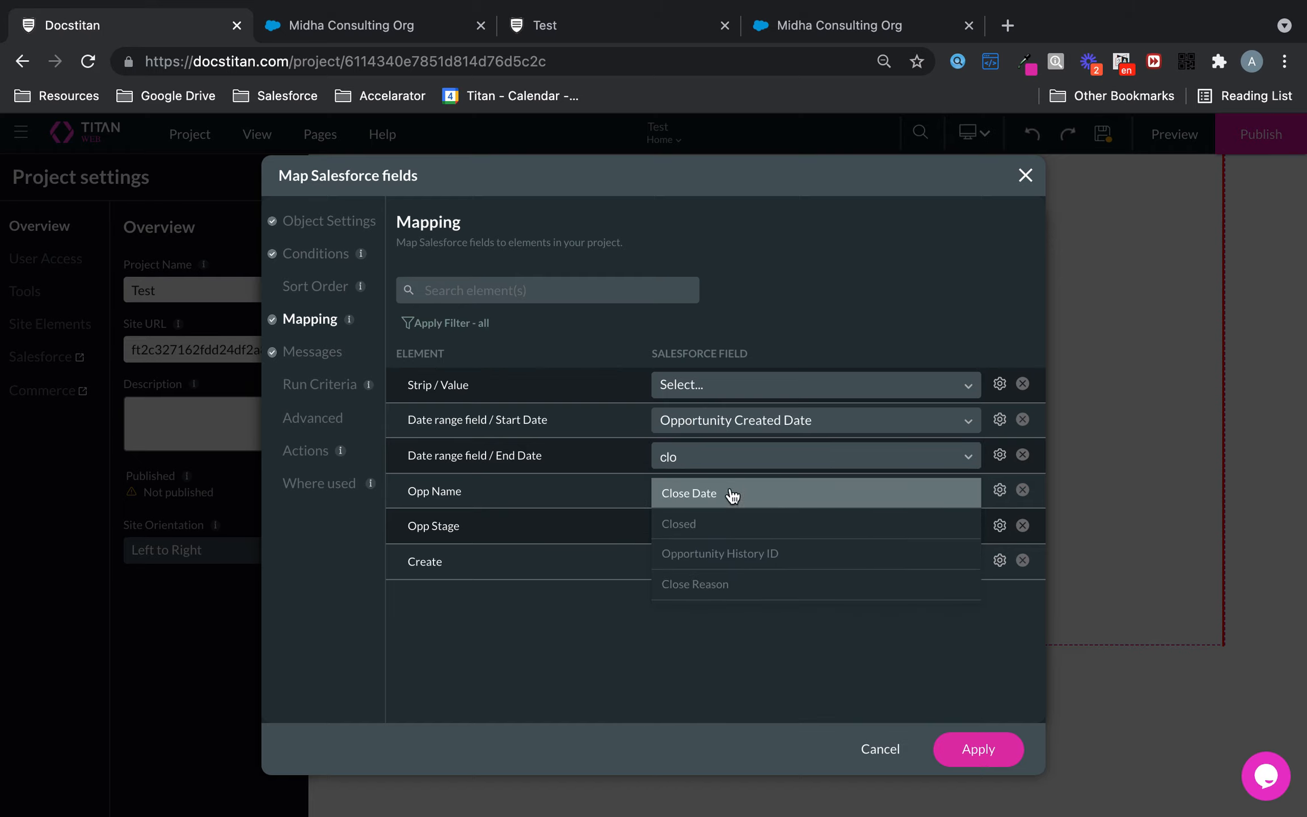
{"action": "left_click", "coordinate": [730, 494]}
- Map Opp Name to Name and Opp Stage to Stage, then apply the mapping and close the integration settings
{"action": "left_click", "coordinate": [729, 491]}
{"action": "type", "text": "name"}
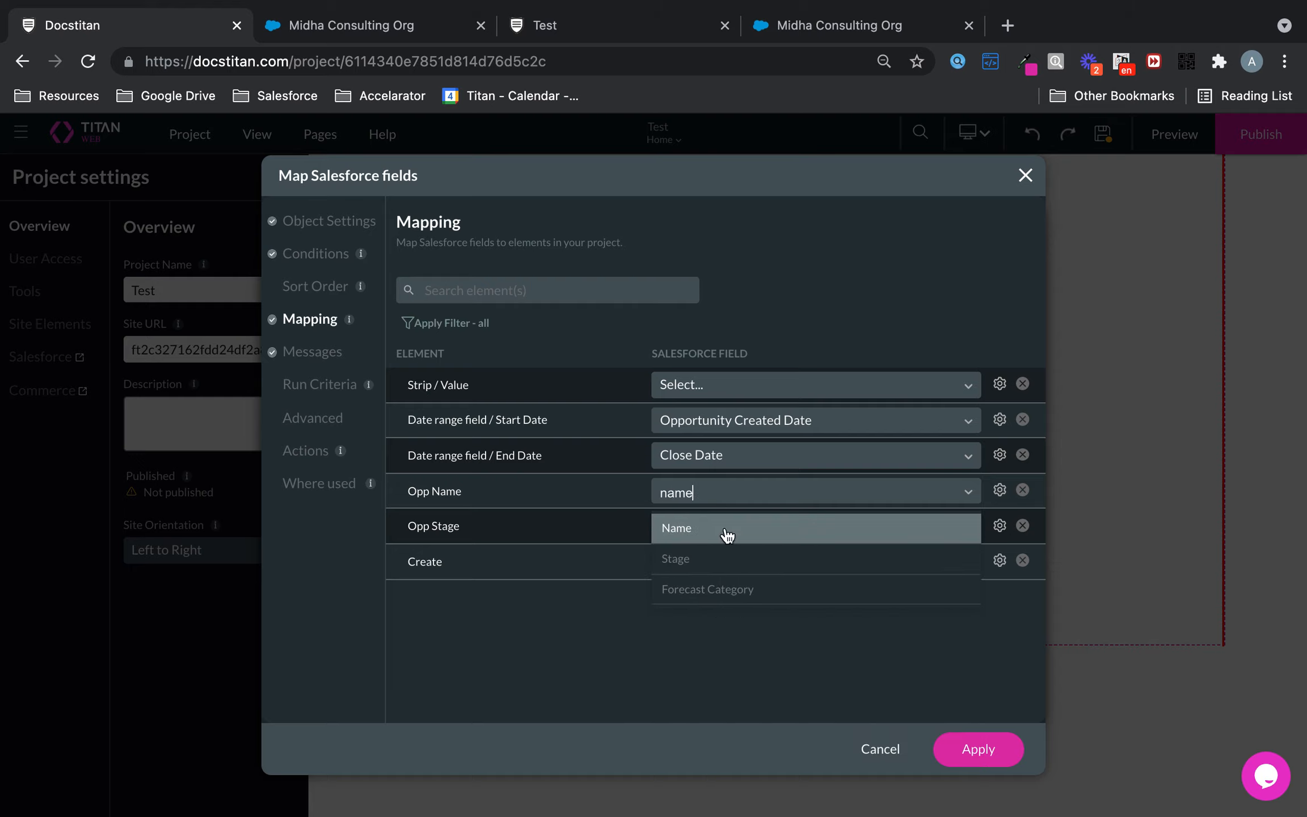
{"action": "left_click", "coordinate": [728, 531]}
{"action": "left_click", "coordinate": [724, 525]}
{"action": "type", "text": "stage"}
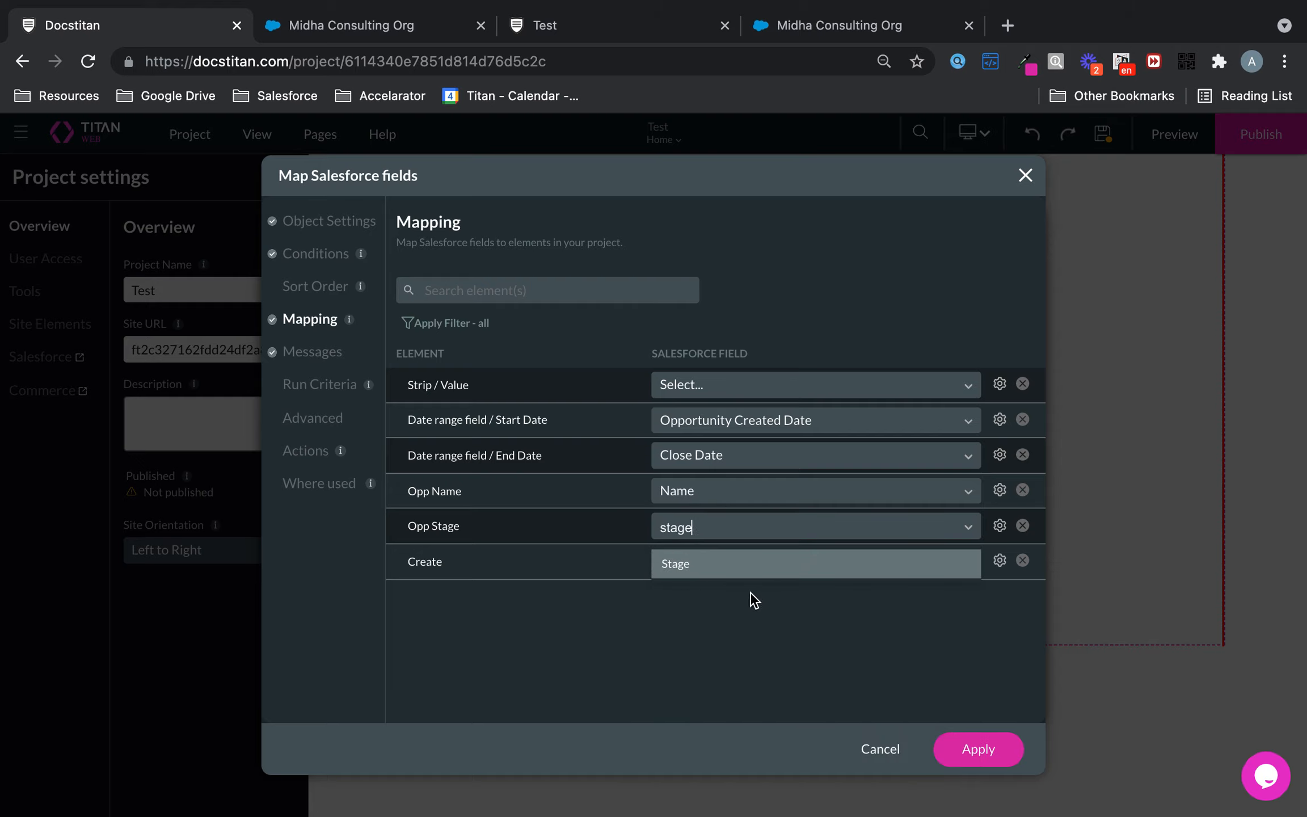
{"action": "left_click", "coordinate": [749, 572]}
{"action": "left_click", "coordinate": [960, 753]}
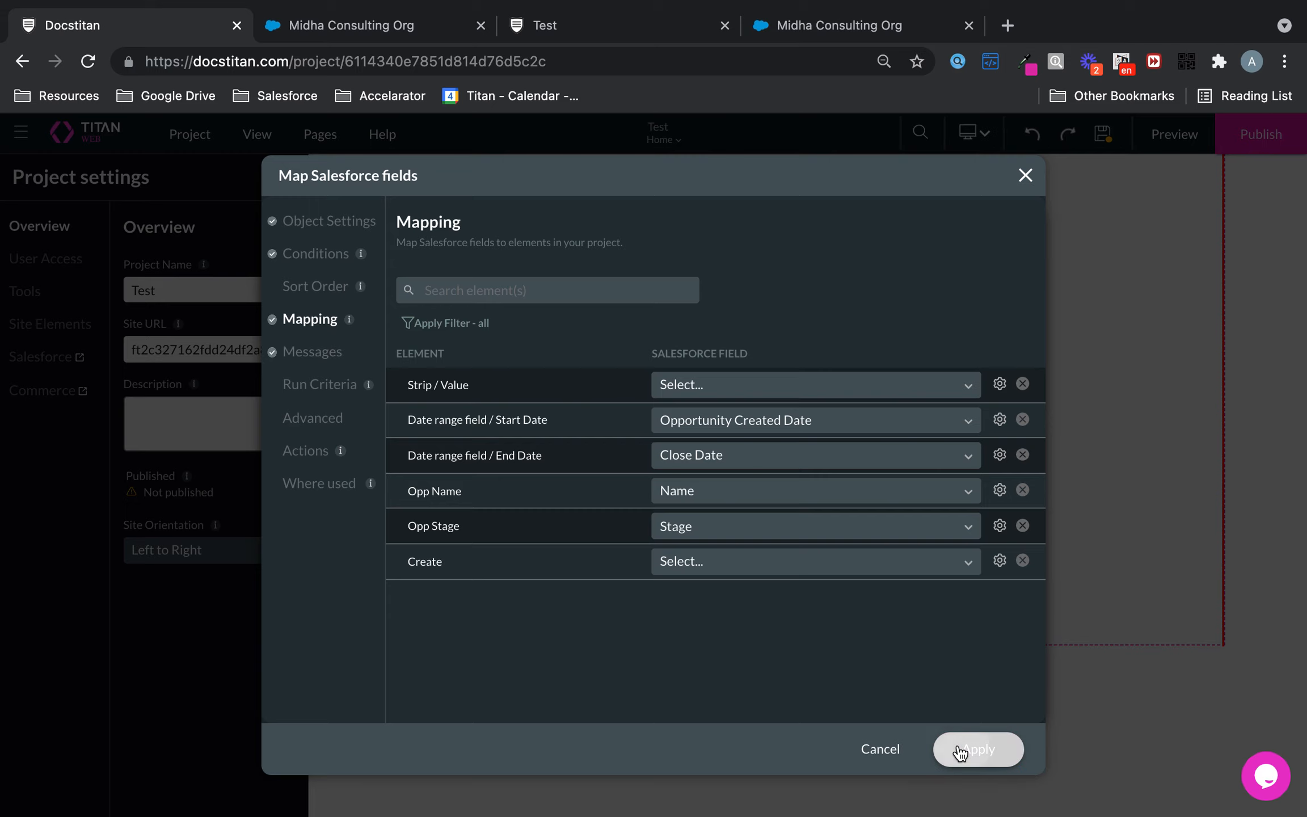
{"action": "left_click", "coordinate": [982, 693]}
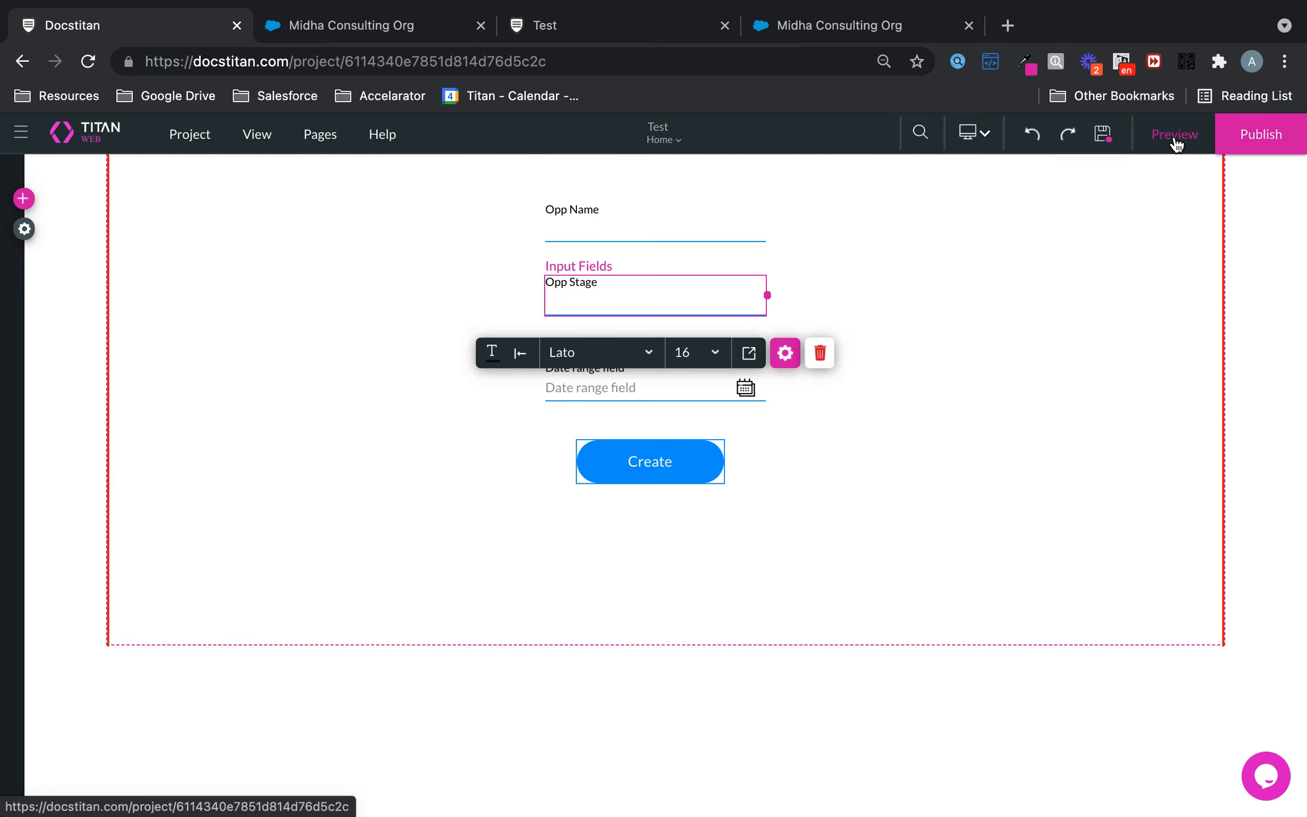
- Preview the form and check the start and end dates pulled into the date range field
{"action": "left_click", "coordinate": [1176, 143]}
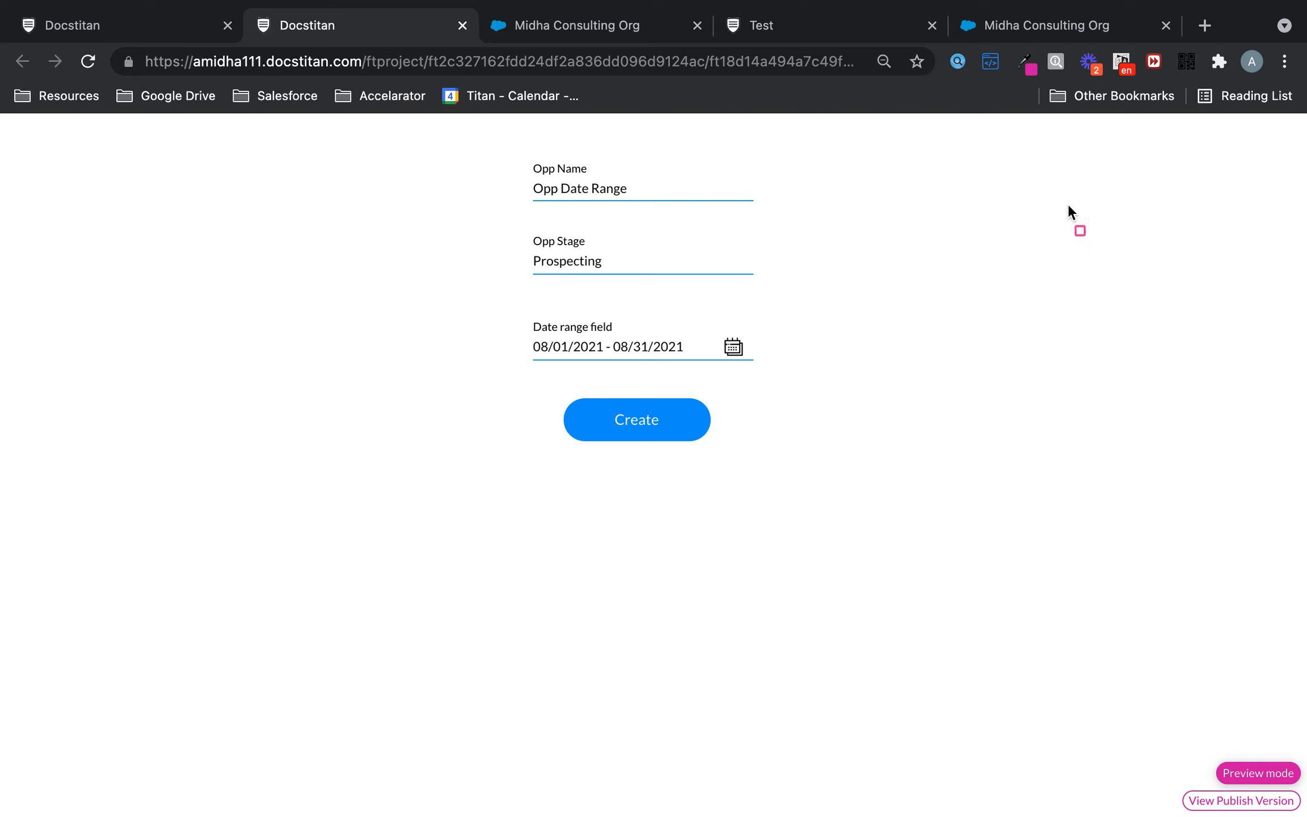
{"action": "left_click_drag", "start_coordinate": [515, 312], "coordinate": [605, 360]}
{"action": "left_click_drag", "start_coordinate": [600, 329], "coordinate": [696, 358]}
- Switch to the Salesforce opportunity and compare its created date, close date, name and record ID with the form
{"action": "left_click", "coordinate": [536, 20]}
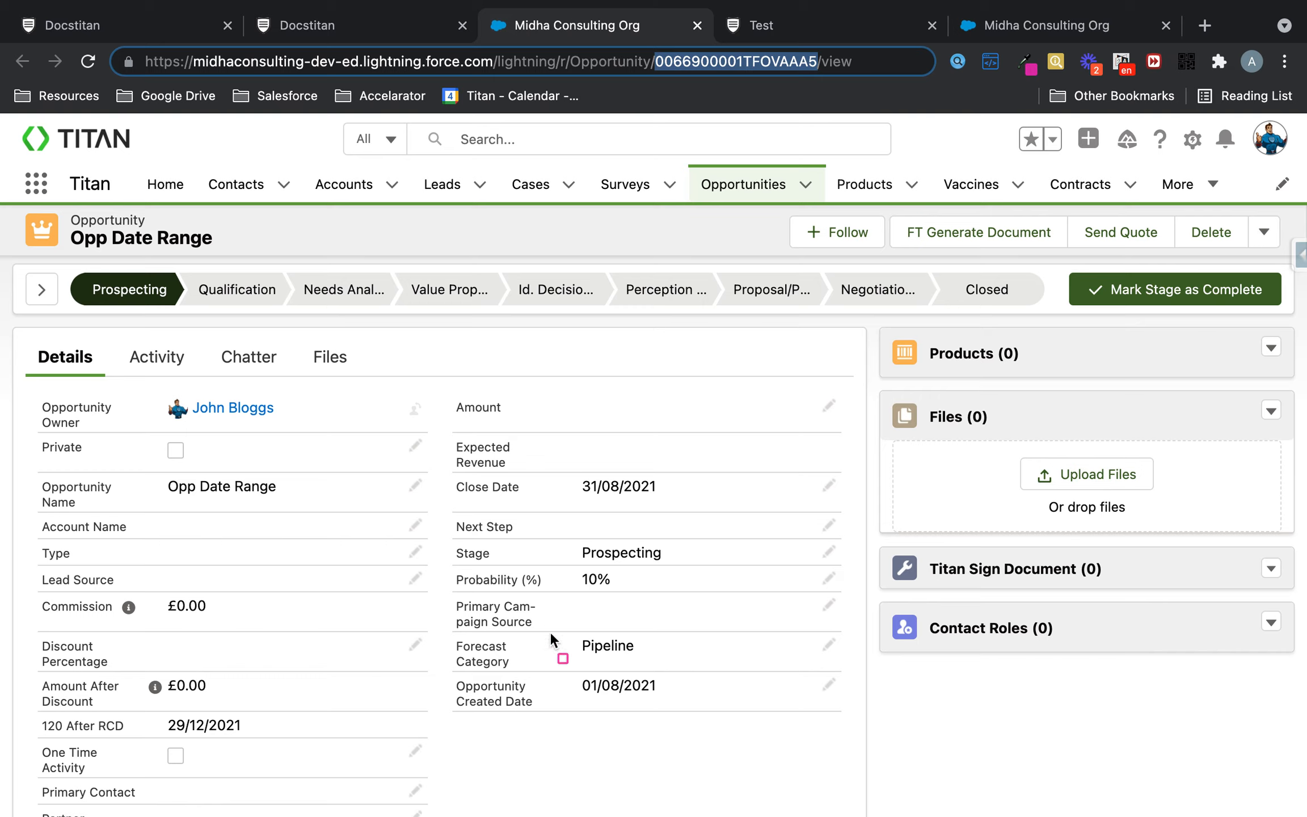
{"action": "left_click_drag", "start_coordinate": [453, 669], "coordinate": [700, 719]}
{"action": "left_click_drag", "start_coordinate": [454, 468], "coordinate": [702, 508]}
{"action": "left_click_drag", "start_coordinate": [151, 467], "coordinate": [328, 503]}
{"action": "left_click_drag", "start_coordinate": [645, 48], "coordinate": [824, 77]}
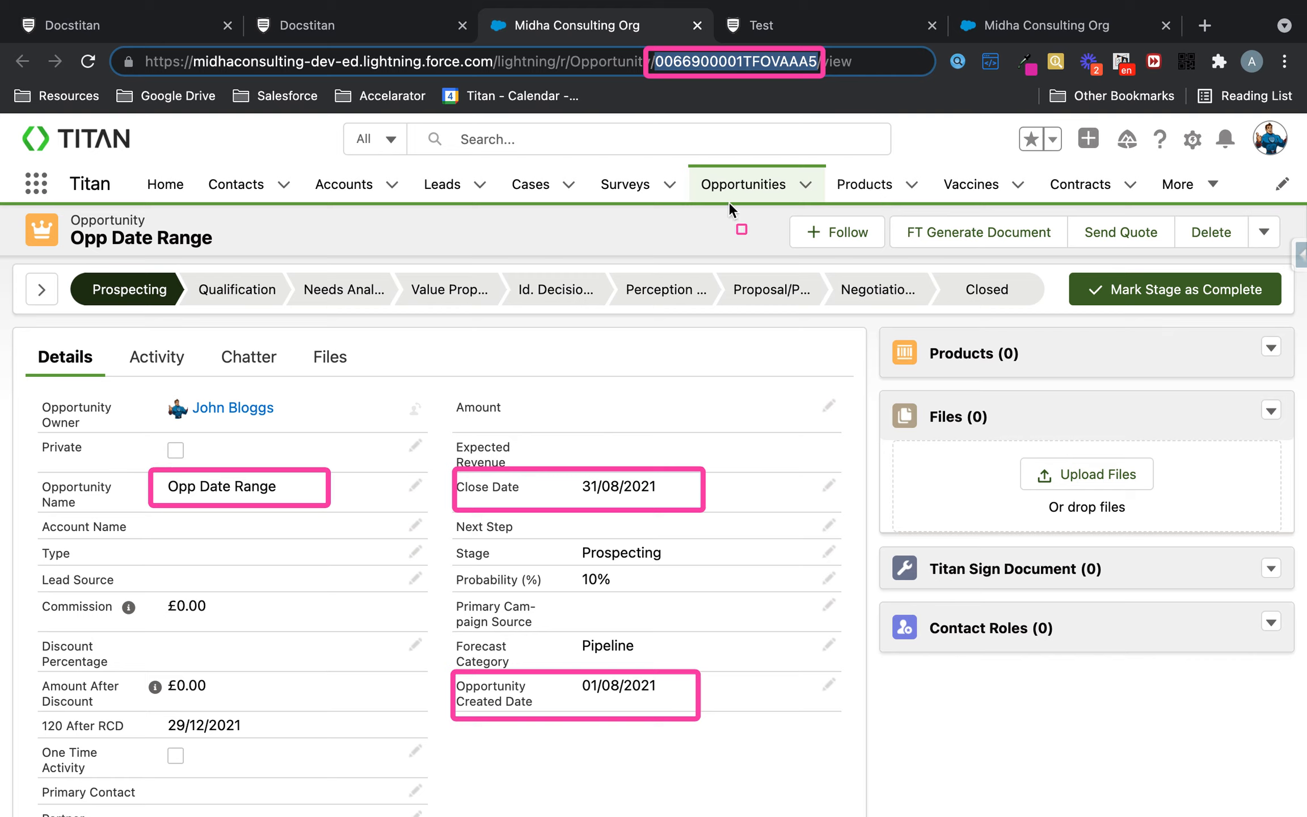